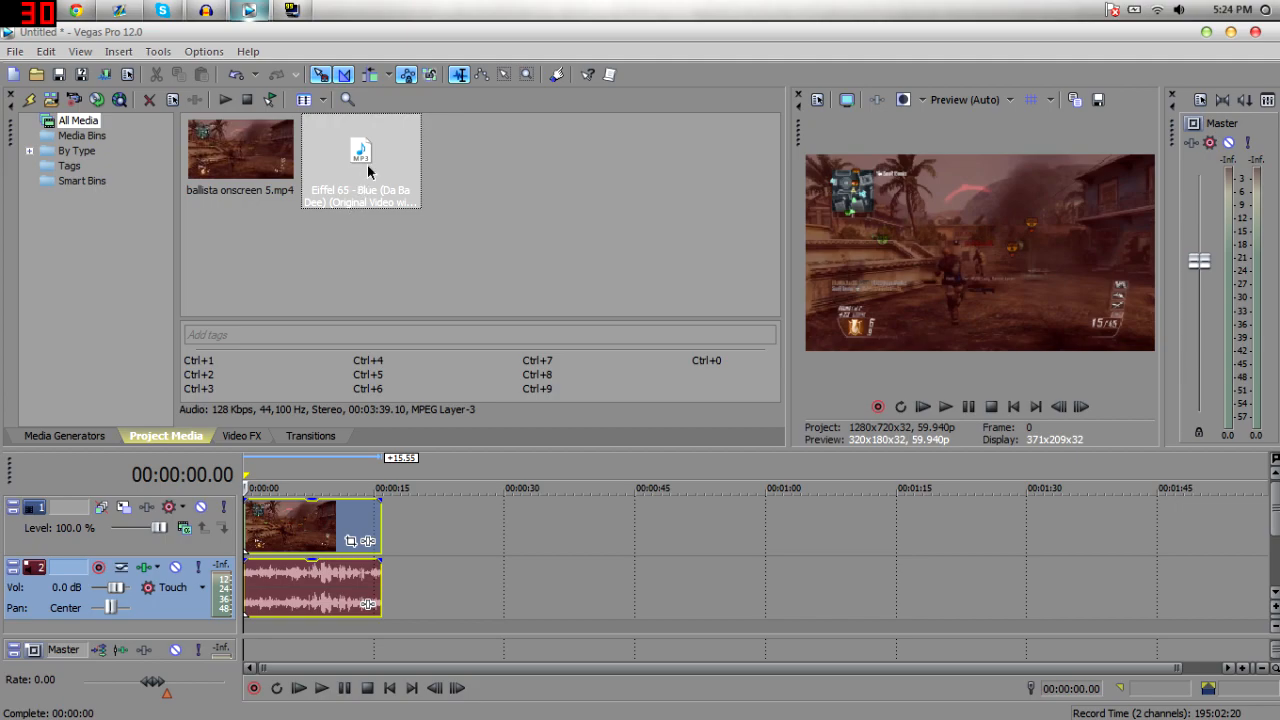
Add the Eiffel 65 - Blue music to a track above the gameplay clip and start playback.
{"action": "left_click_drag", "start_coordinate": [247, 488], "coordinate": [388, 521]}
{"action": "key", "text": "space"}
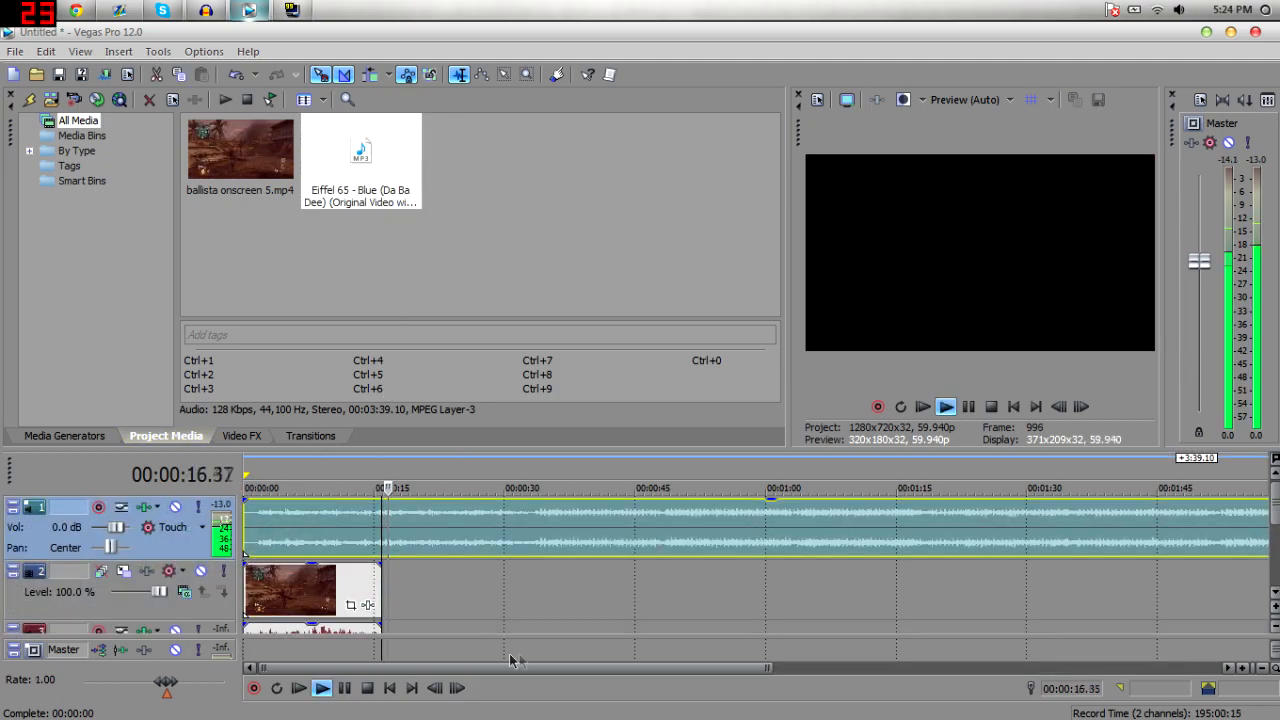
Preview the music from several points to find where to cut it.
{"action": "left_click", "coordinate": [544, 528]}
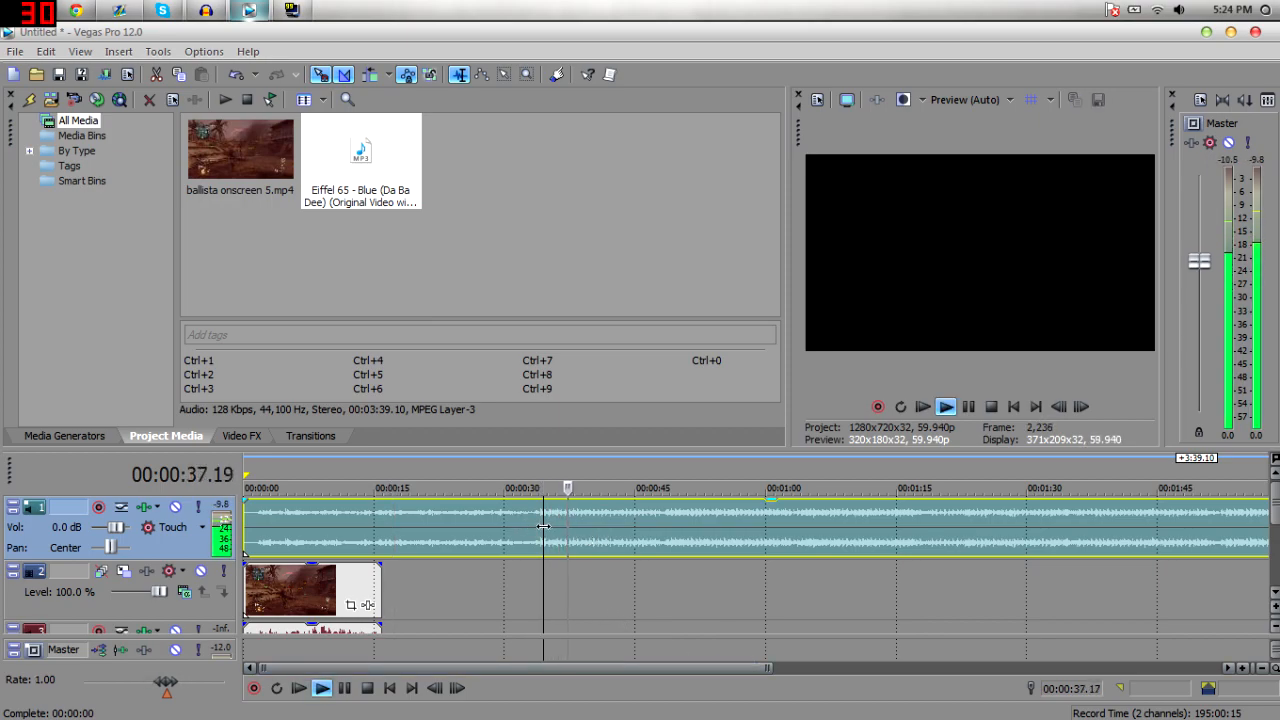
{"action": "double_click", "coordinate": [513, 522]}
{"action": "key", "text": "space"}
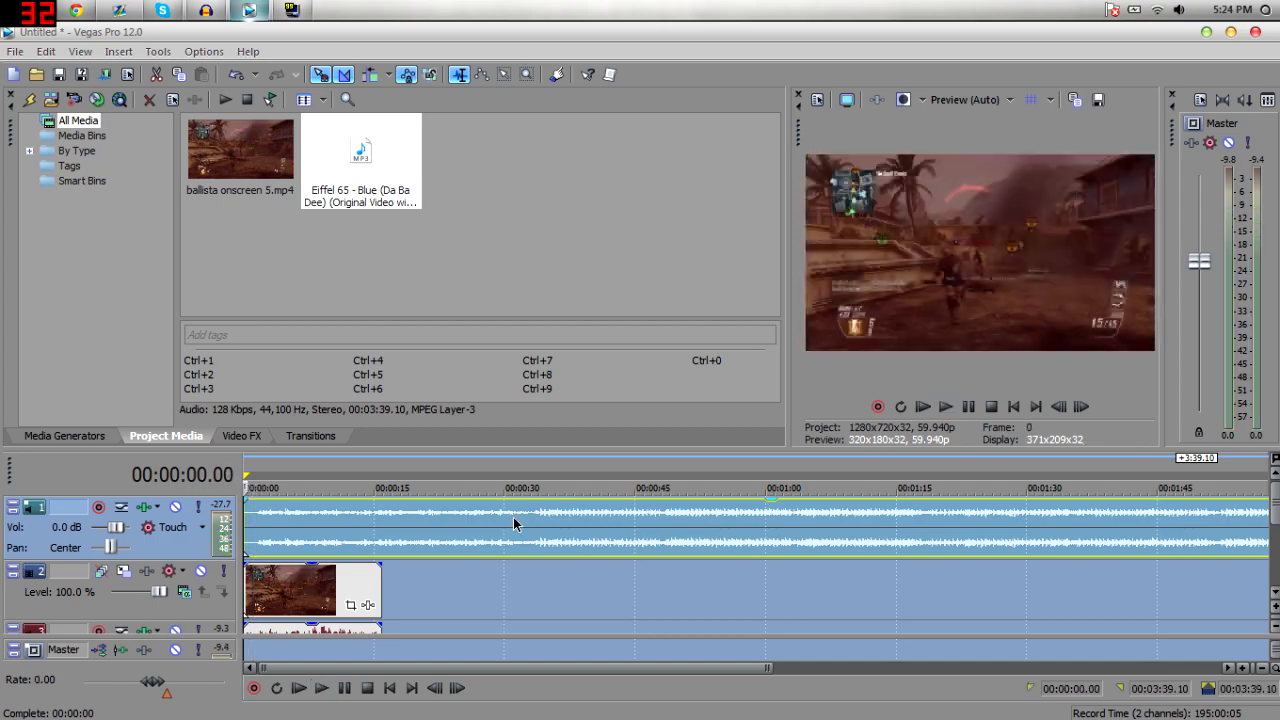
{"action": "left_click", "coordinate": [513, 522]}
{"action": "key", "text": "space"}
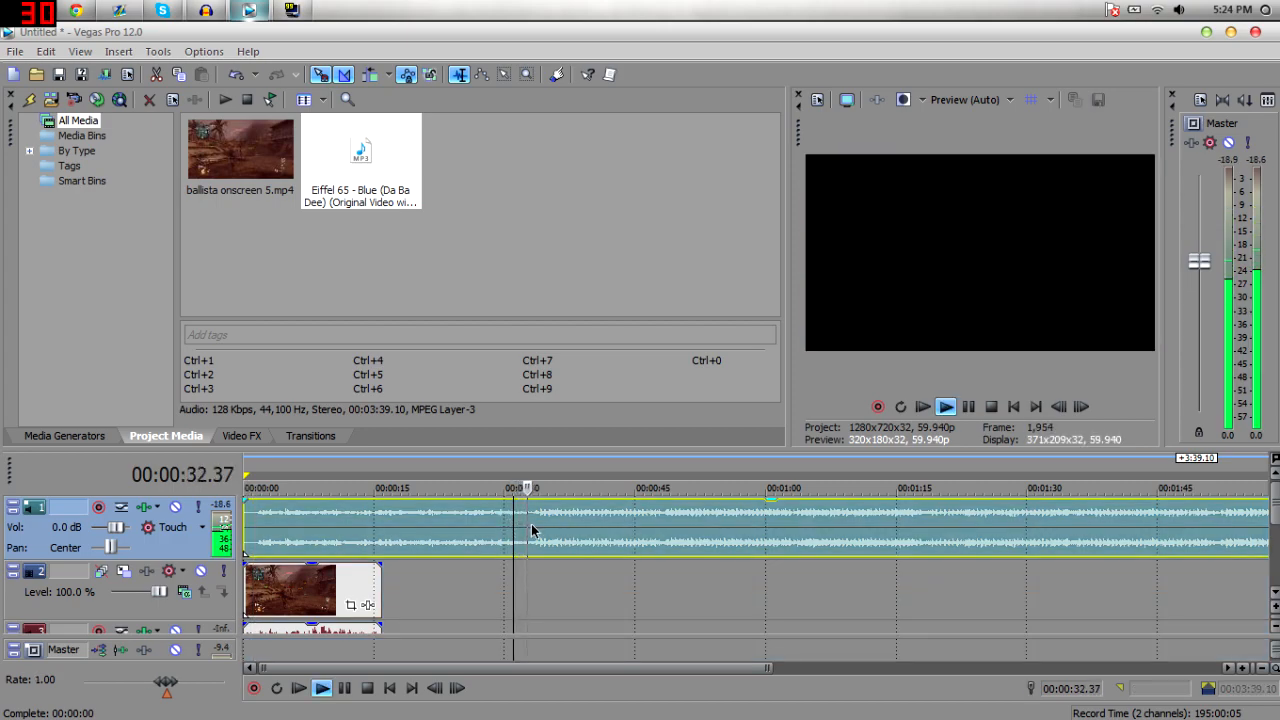
{"action": "left_click", "coordinate": [523, 522]}
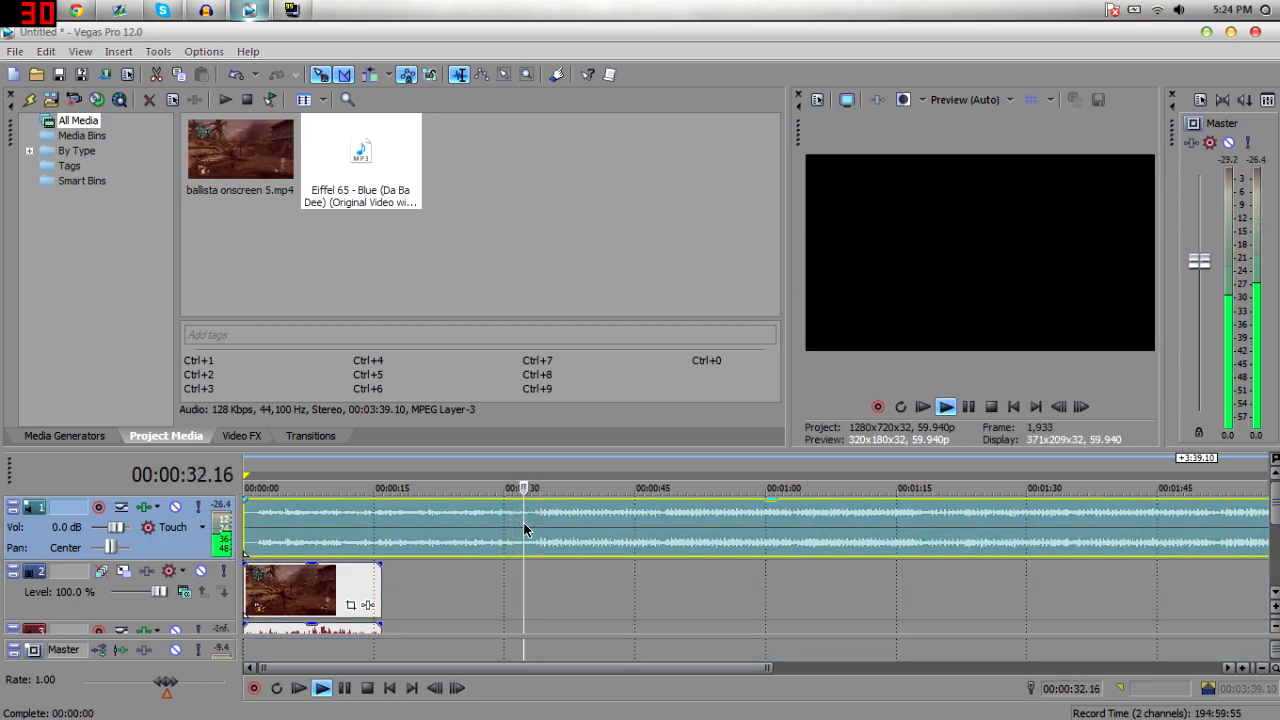
{"action": "key", "text": "space"}
Split the music at about 28 seconds and delete the part before the split.
{"action": "key", "text": "s"}
{"action": "left_click", "coordinate": [494, 510]}
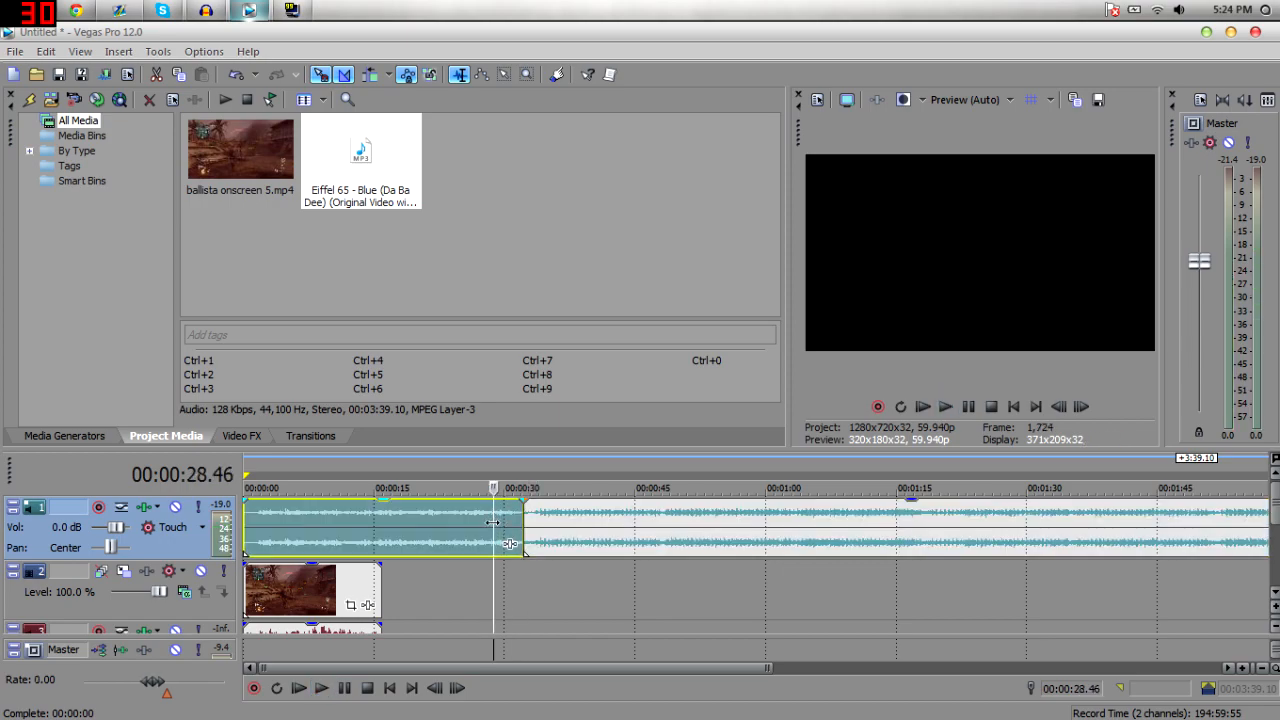
{"action": "key", "text": "Delete"}
Move the remaining music to the start of the timeline and play it.
{"action": "left_click_drag", "start_coordinate": [543, 530], "coordinate": [255, 530]}
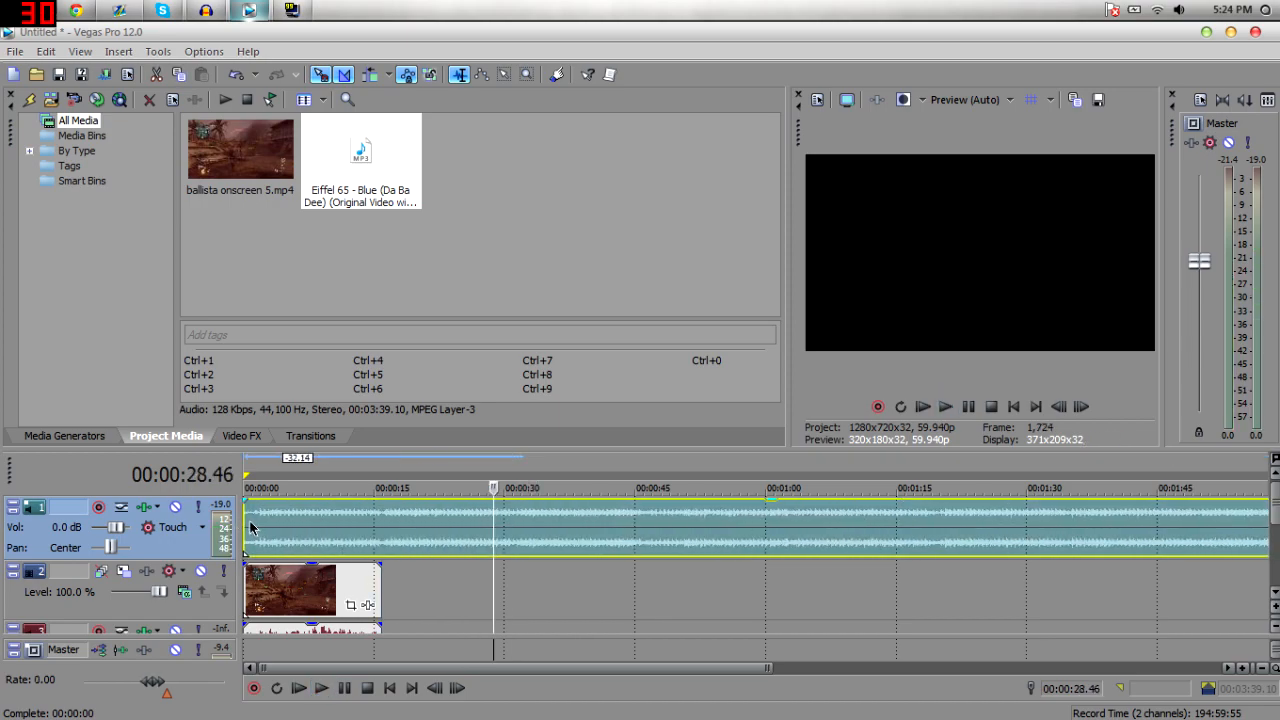
{"action": "left_click", "coordinate": [250, 528]}
{"action": "key", "text": "space"}
Move the gameplay clip later so it starts around 19 seconds and play the project.
{"action": "key", "text": "space"}
{"action": "left_click_drag", "start_coordinate": [275, 583], "coordinate": [441, 583]}
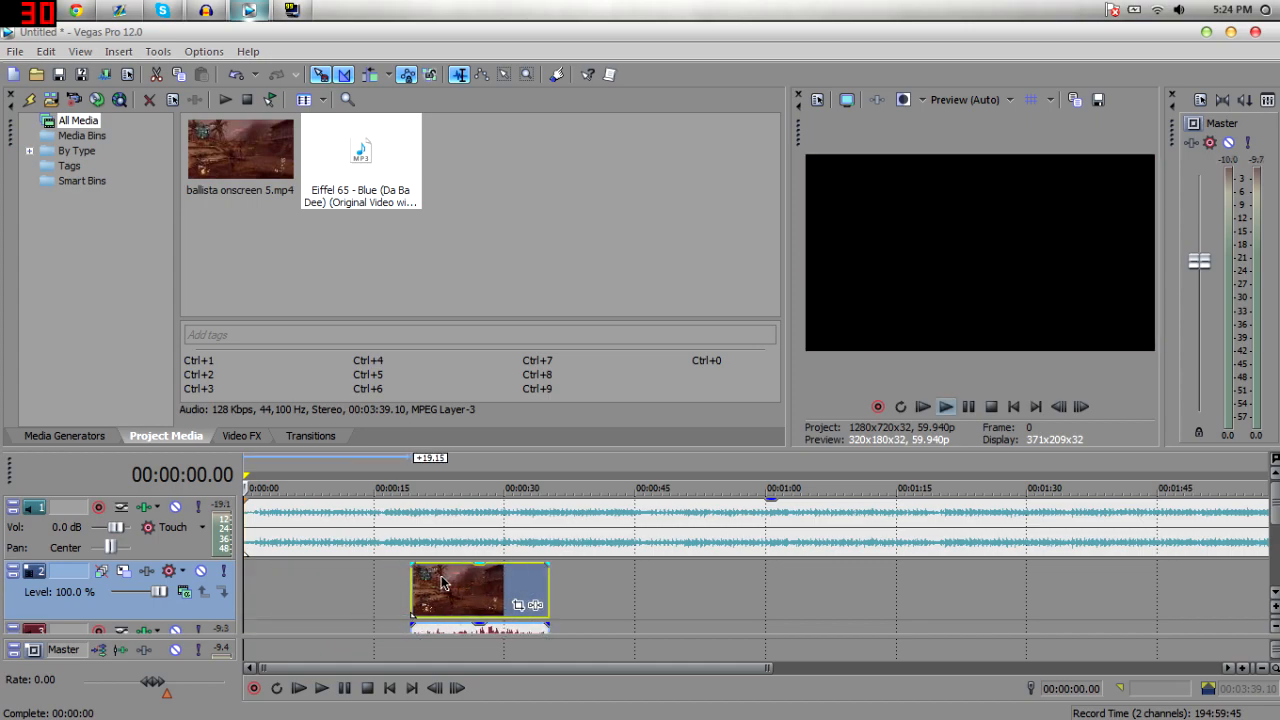
Play the project from the beginning to check the music against the clip.
{"action": "key", "text": "space"}
{"action": "key", "text": "space"}
{"action": "key", "text": "space"}
{"action": "left_click", "coordinate": [259, 530]}
{"action": "key", "text": "space"}
{"action": "key", "text": "space"}
{"action": "key", "text": "space"}
{"action": "left_click_drag", "start_coordinate": [272, 529], "coordinate": [243, 532]}
{"action": "key", "text": "space"}
{"action": "key", "text": "ctrl+Home"}
{"action": "key", "text": "space"}
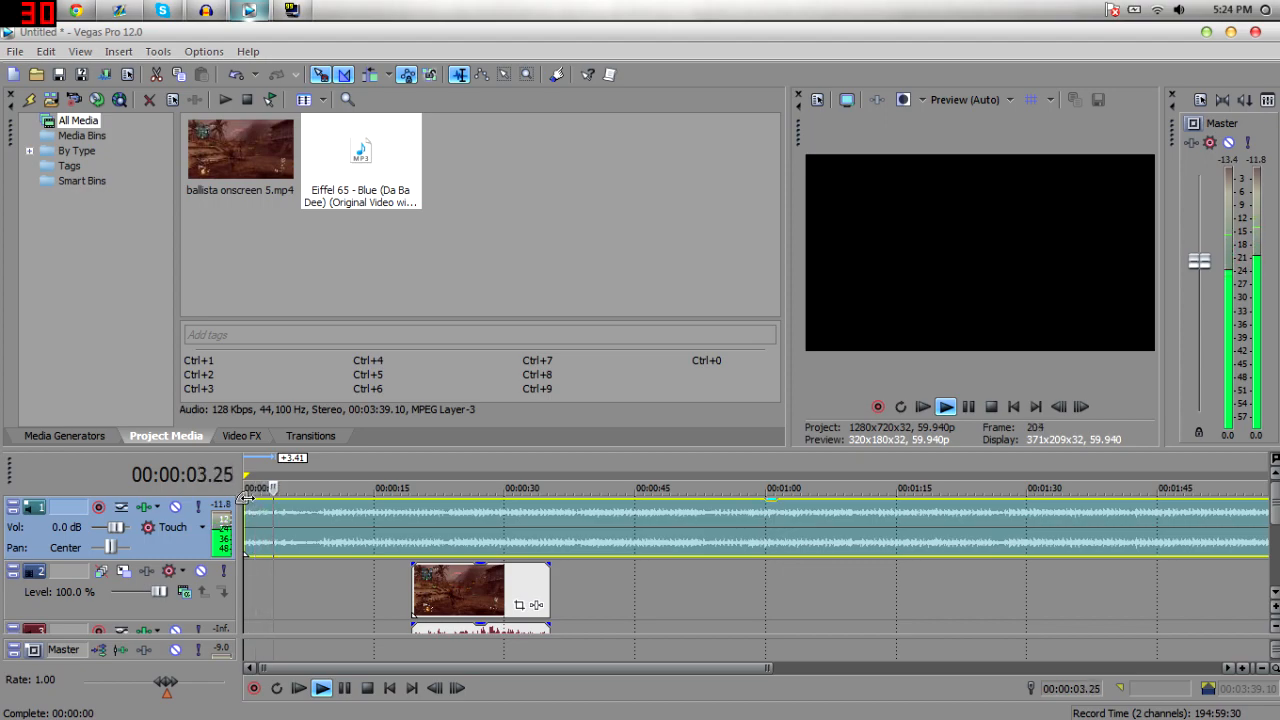
{"action": "key", "text": "space"}
{"action": "key", "text": "space"}
{"action": "key", "text": "space"}
{"action": "key", "text": "space"}
{"action": "key", "text": "space"}
Shift the music slightly later on the timeline and play it.
{"action": "left_click_drag", "start_coordinate": [273, 534], "coordinate": [298, 534]}
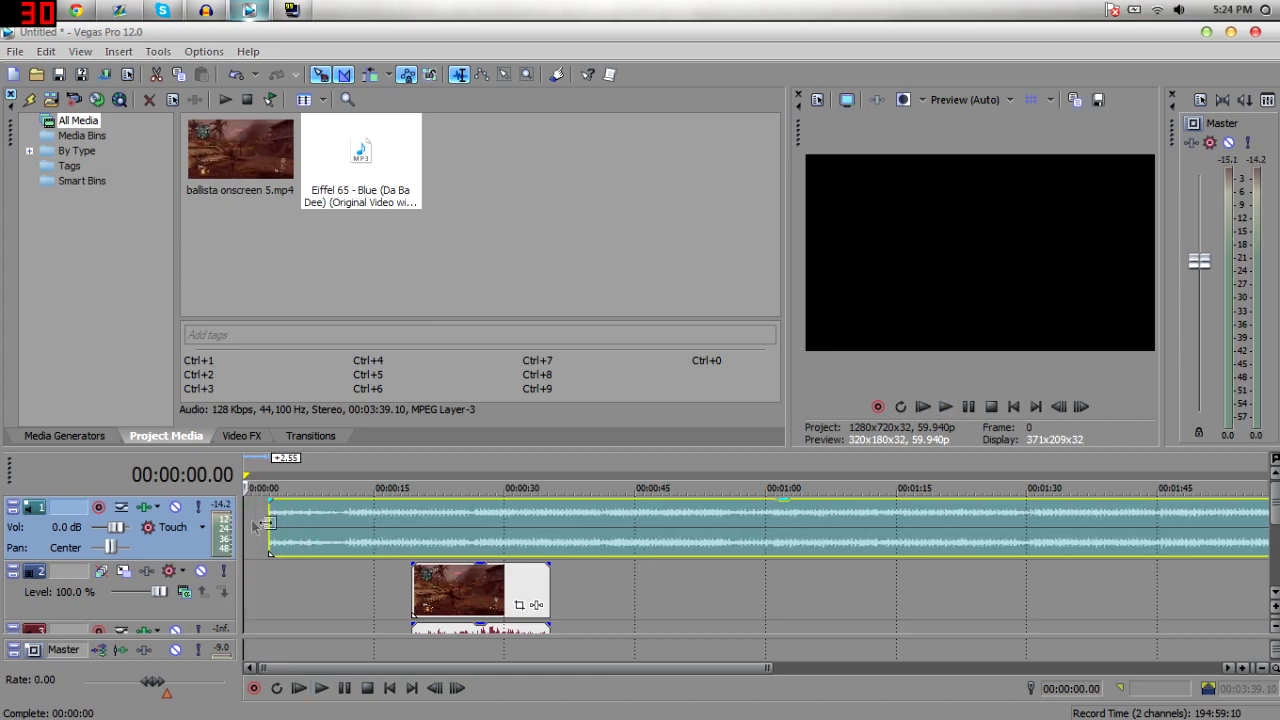
{"action": "left_click_drag", "start_coordinate": [285, 527], "coordinate": [302, 527]}
{"action": "left_click", "coordinate": [244, 522]}
{"action": "key", "text": "space"}
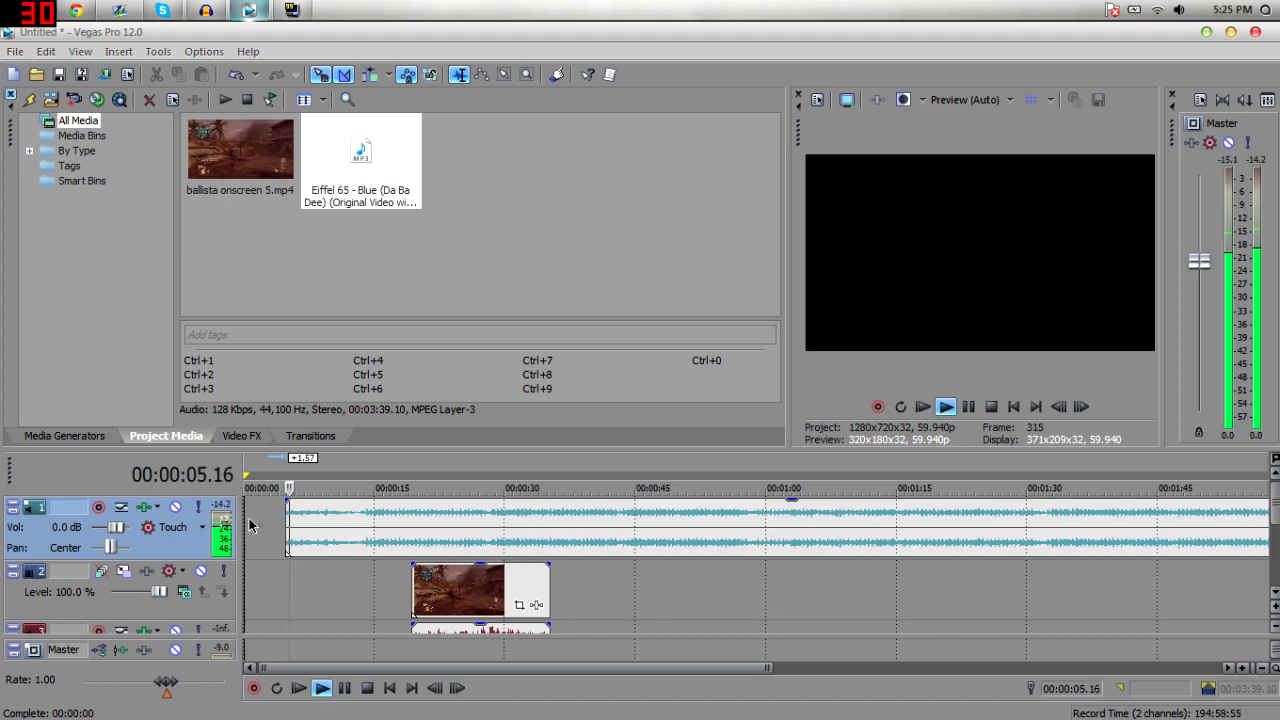
Add a fade-in of about 3.5 seconds to the music and move it back to the timeline start.
{"action": "mouse_move", "coordinate": [308, 529]}
{"action": "left_mouse_down"}
{"action": "mouse_move", "coordinate": [277, 526]}
{"action": "mouse_move", "coordinate": [297, 540]}
{"action": "left_mouse_up"}
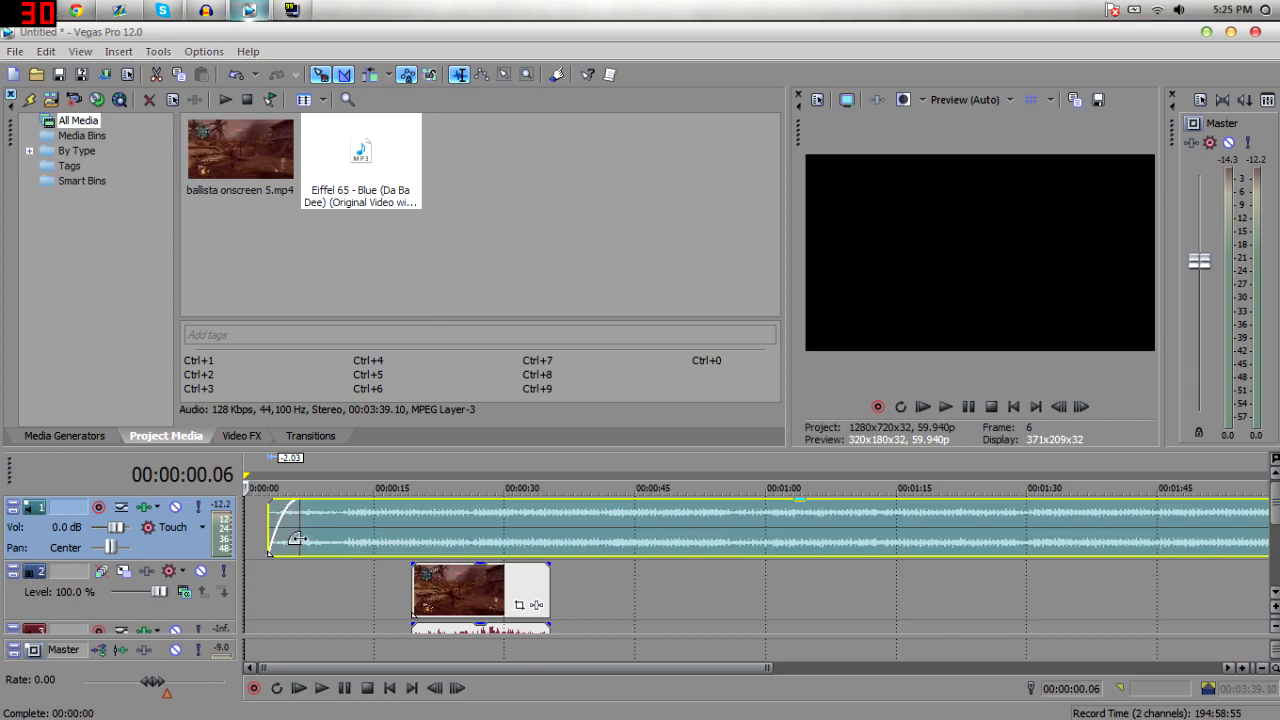
{"action": "key", "text": "space"}
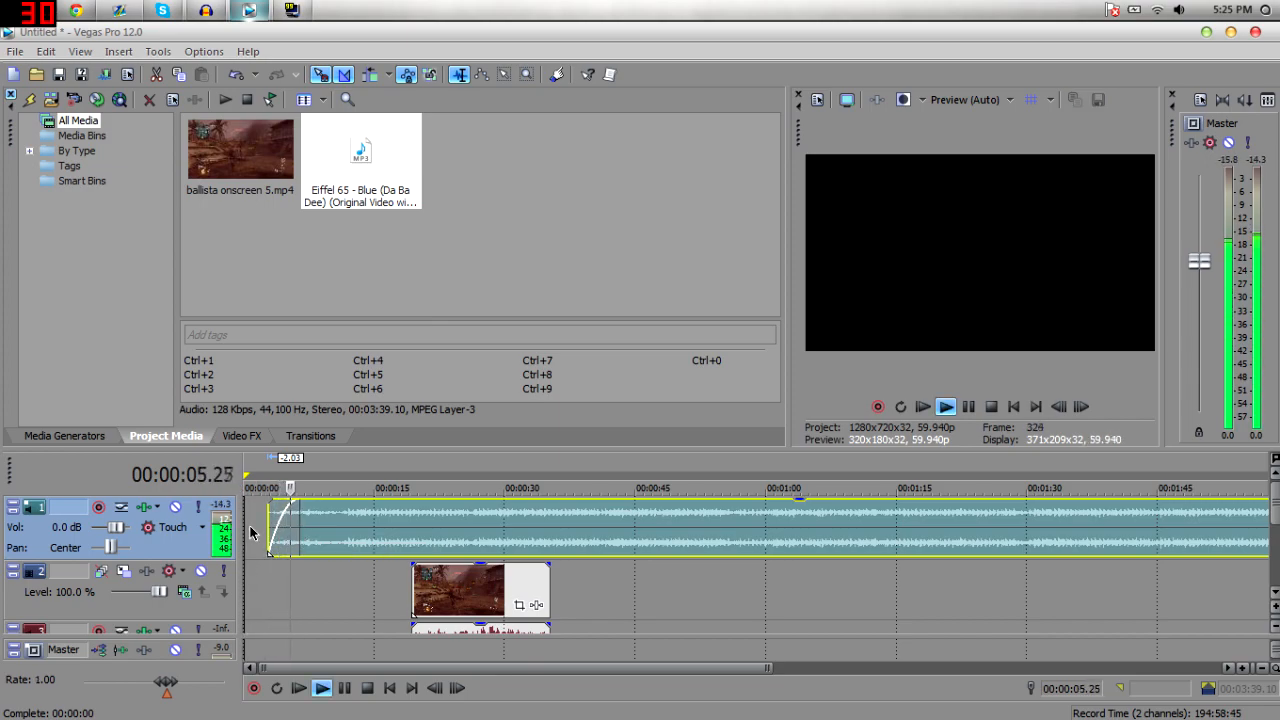
{"action": "key", "text": "space"}
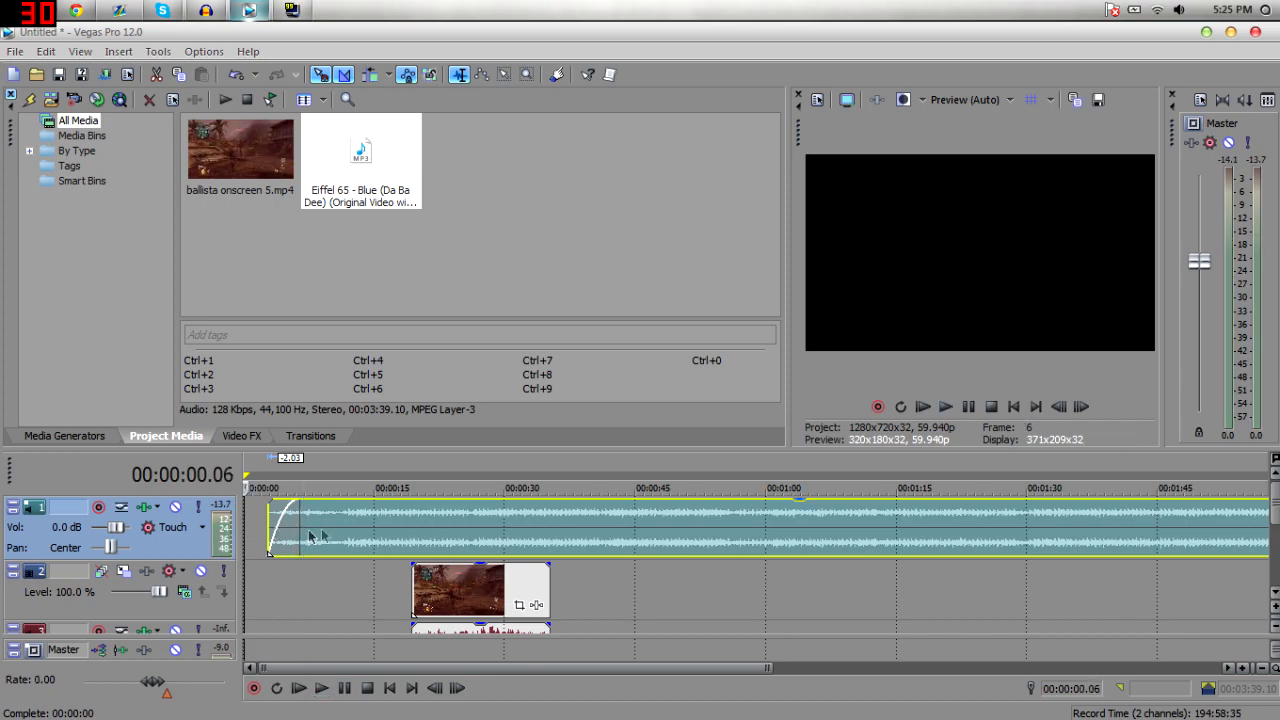
{"action": "left_click_drag", "start_coordinate": [299, 523], "coordinate": [270, 528]}
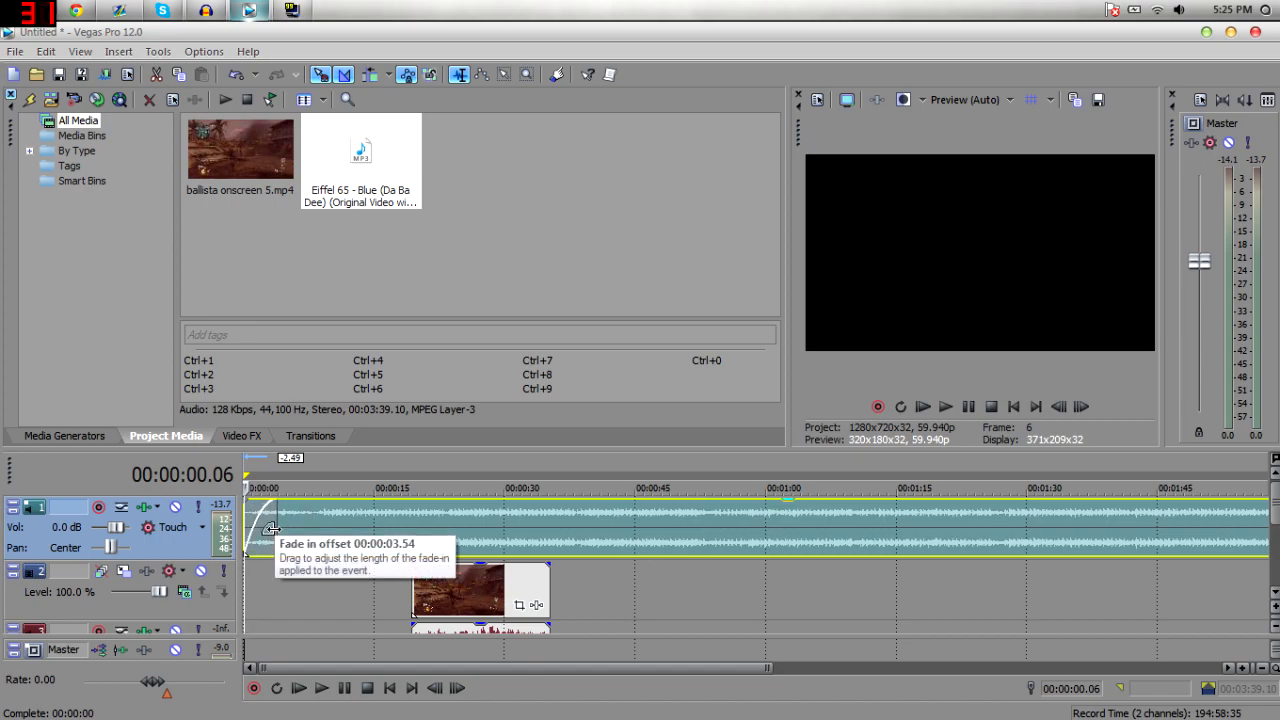
Play the project from the start to check the music fade-in.
{"action": "left_click", "coordinate": [15, 51]}
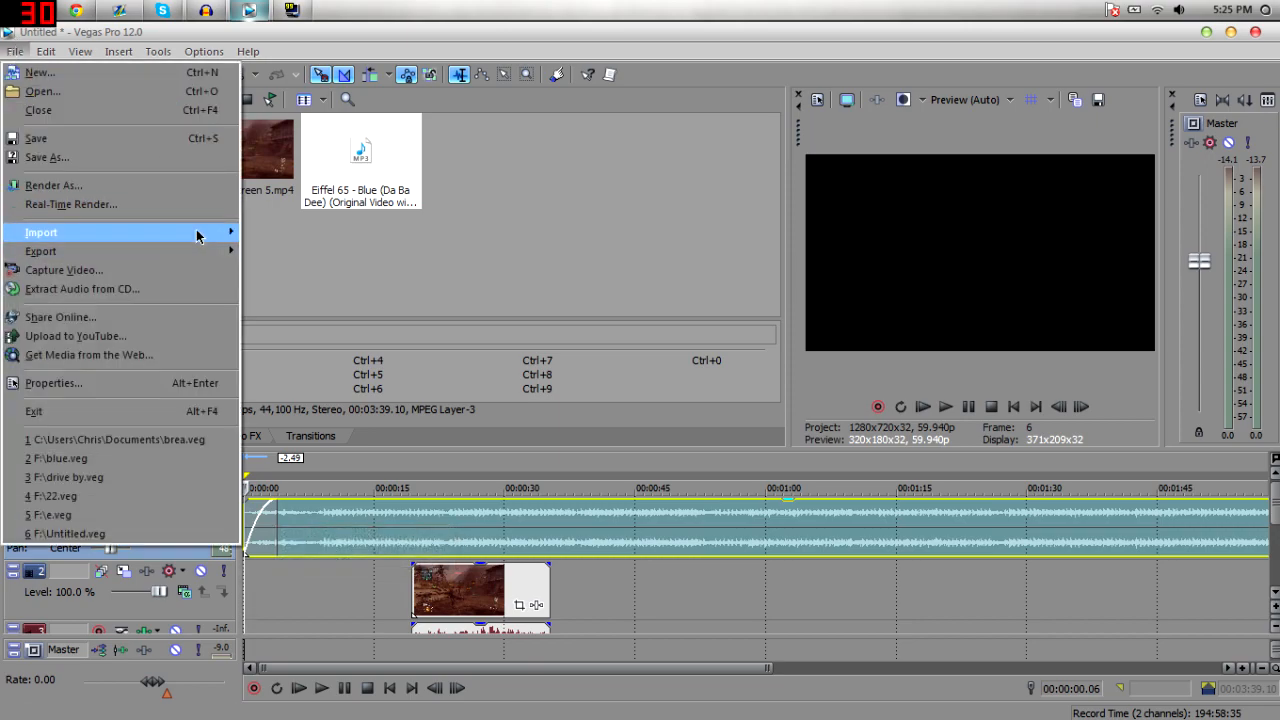
{"action": "left_click", "coordinate": [490, 594]}
{"action": "left_click", "coordinate": [360, 518]}
{"action": "key", "text": "space"}
{"action": "left_click", "coordinate": [324, 545]}
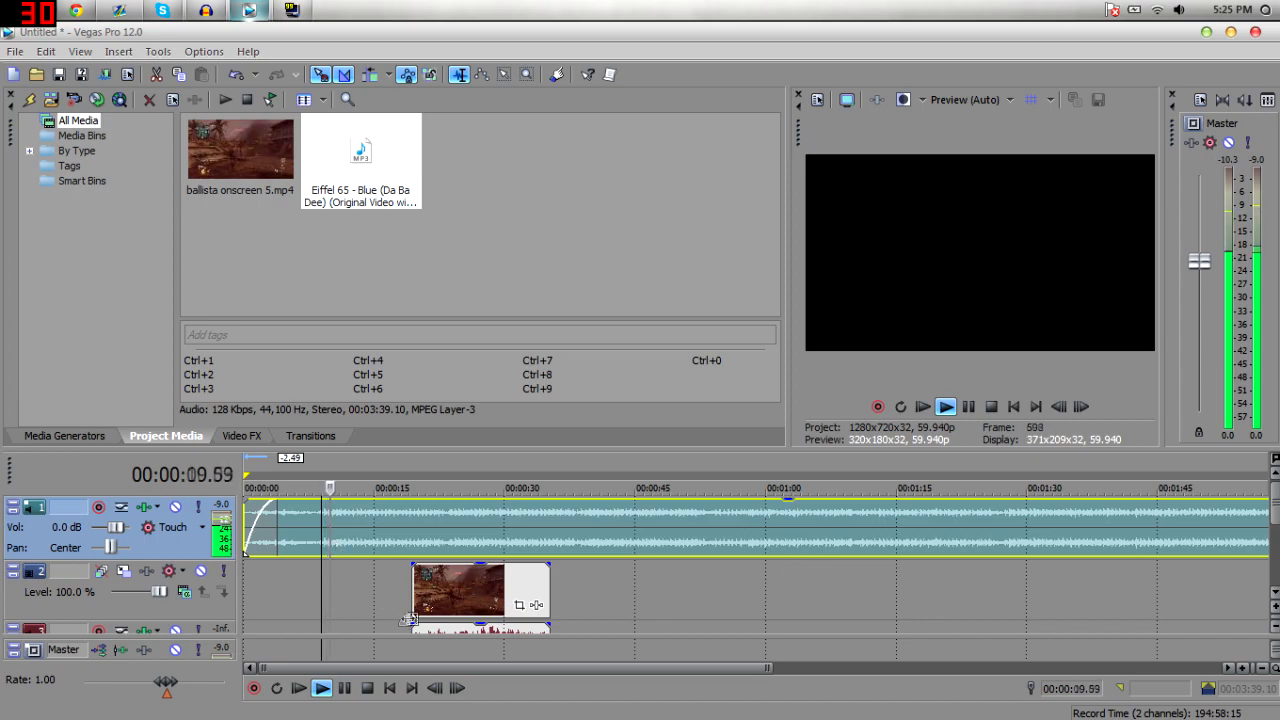
{"action": "key", "text": "space"}
{"action": "key", "text": "space"}
{"action": "key", "text": "space"}
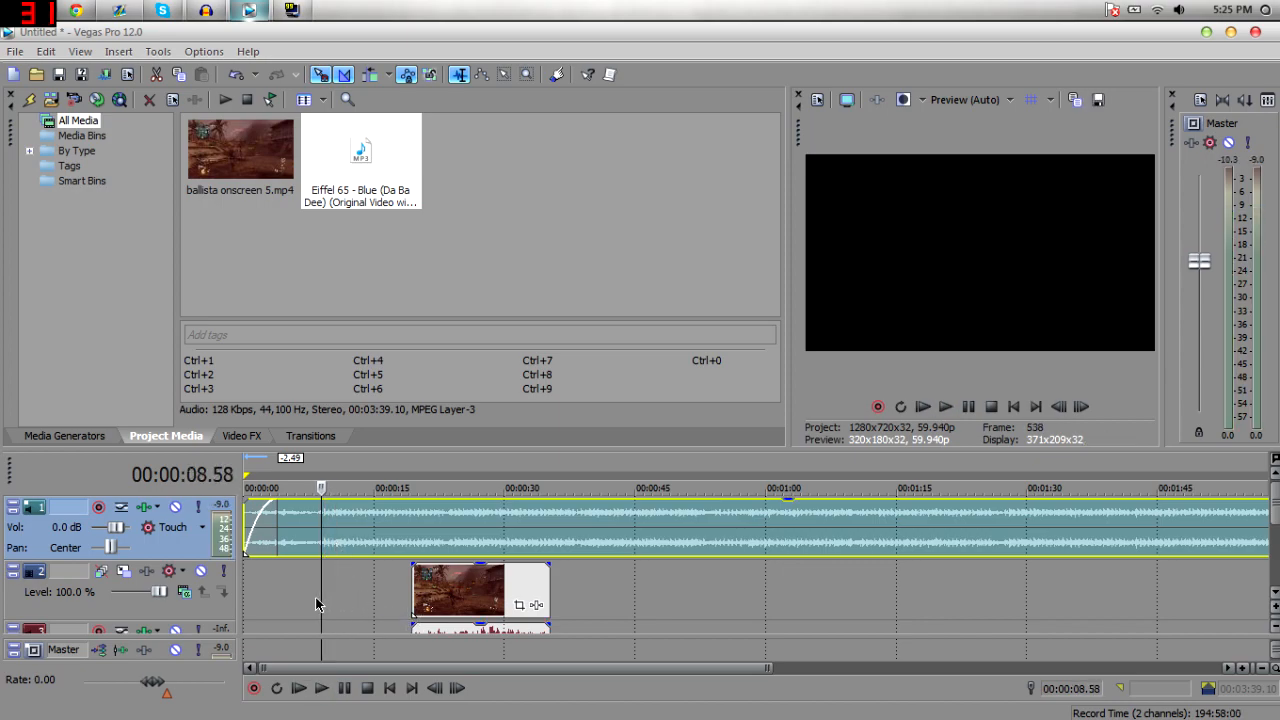
{"action": "key", "text": "space"}
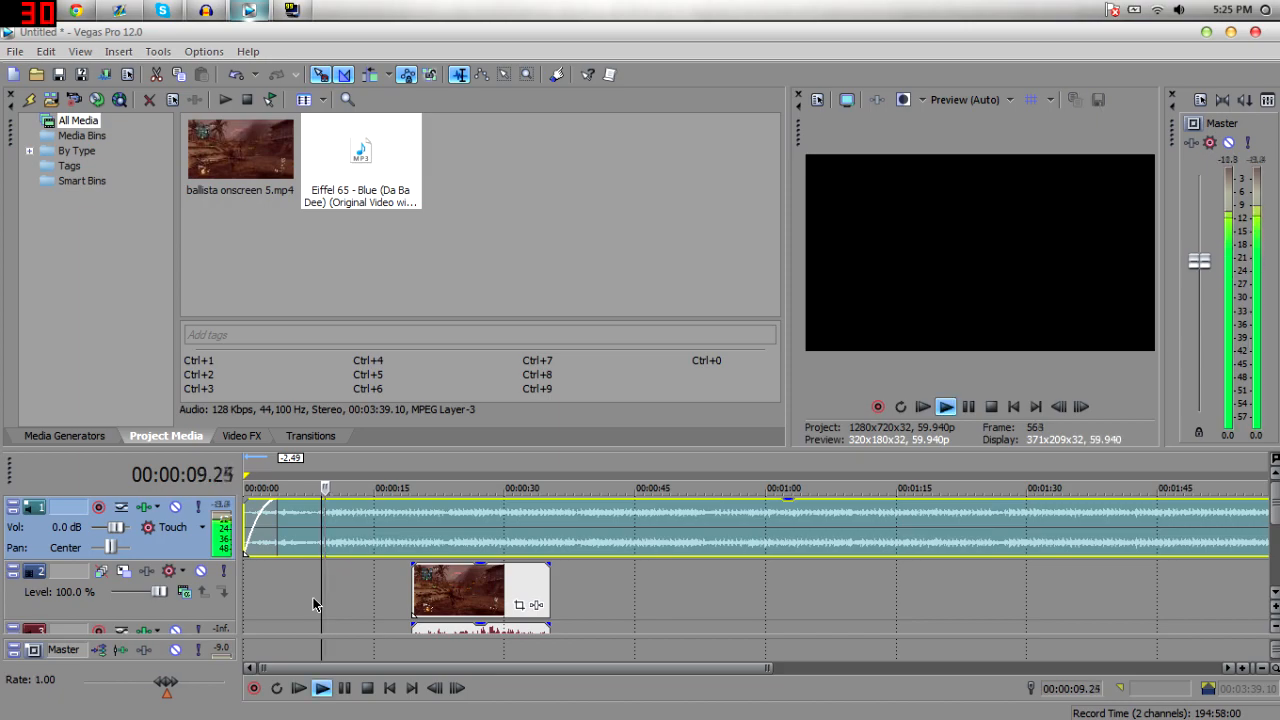
{"action": "key", "text": "space"}
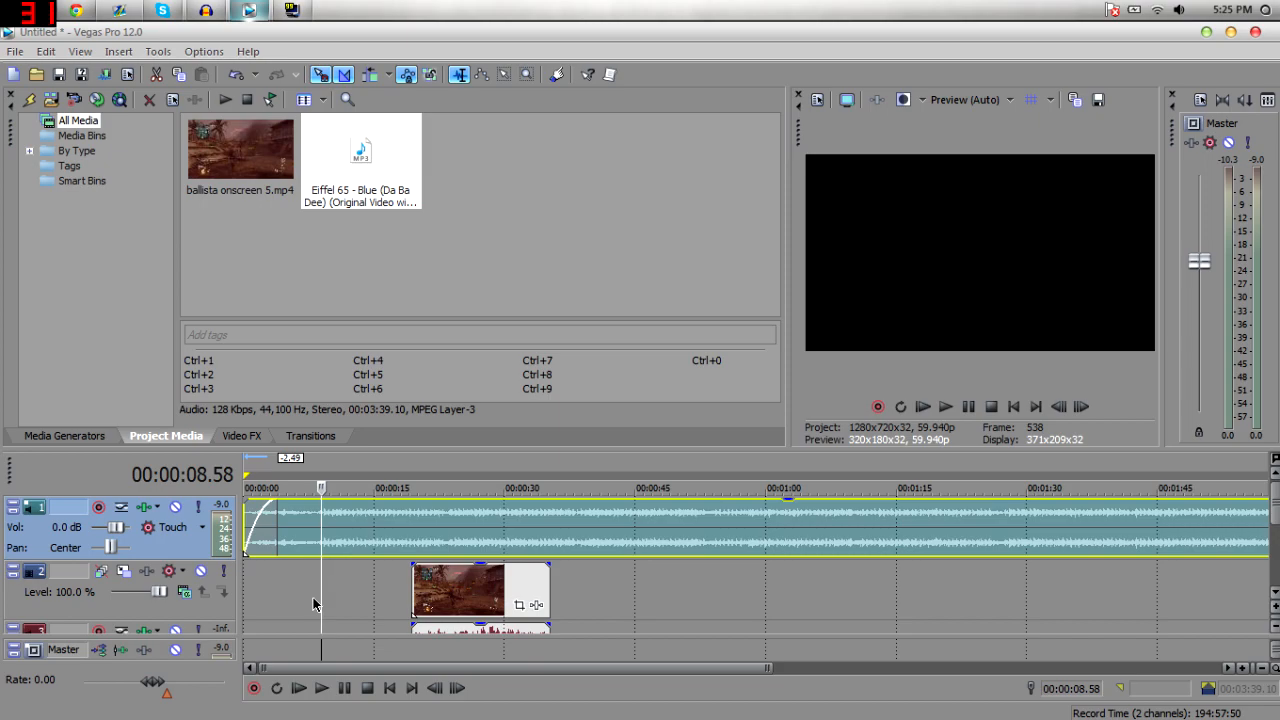
{"action": "key", "text": "space"}
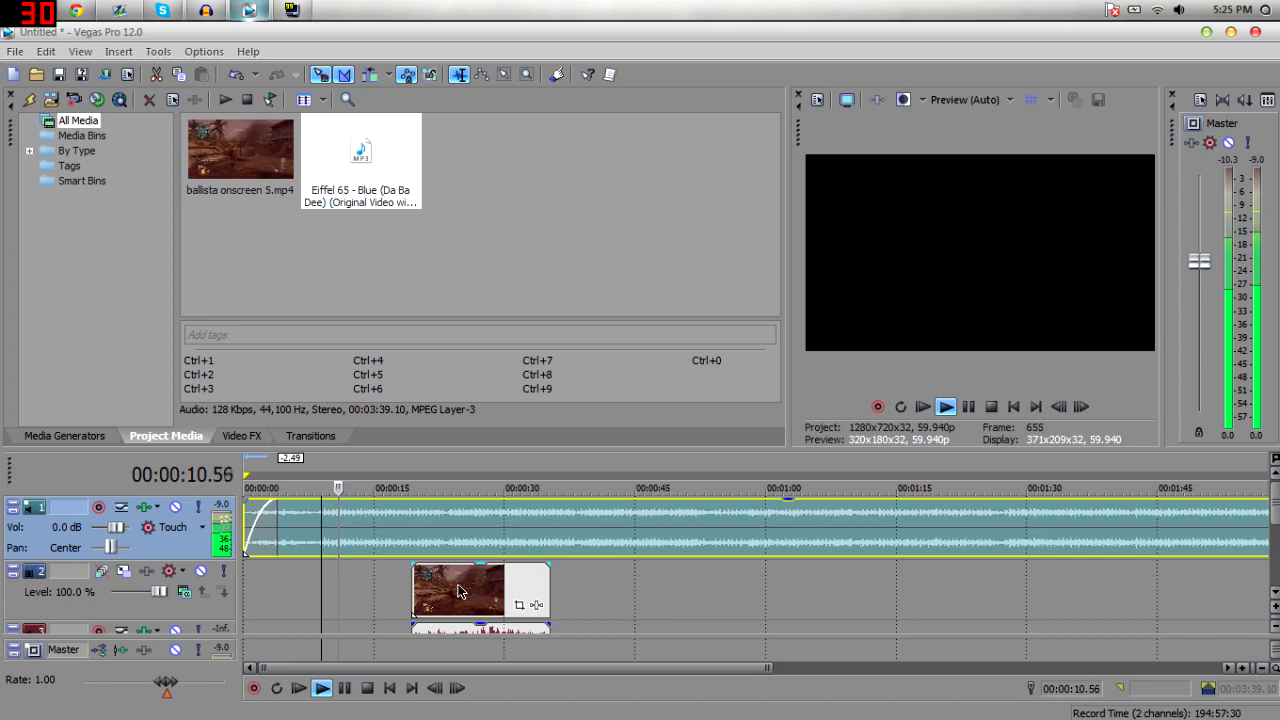
{"action": "key", "text": "space"}
Move the gameplay clip earlier so it starts around 9 seconds and replay it.
{"action": "left_click_drag", "start_coordinate": [457, 590], "coordinate": [367, 590]}
{"action": "key", "text": "space"}
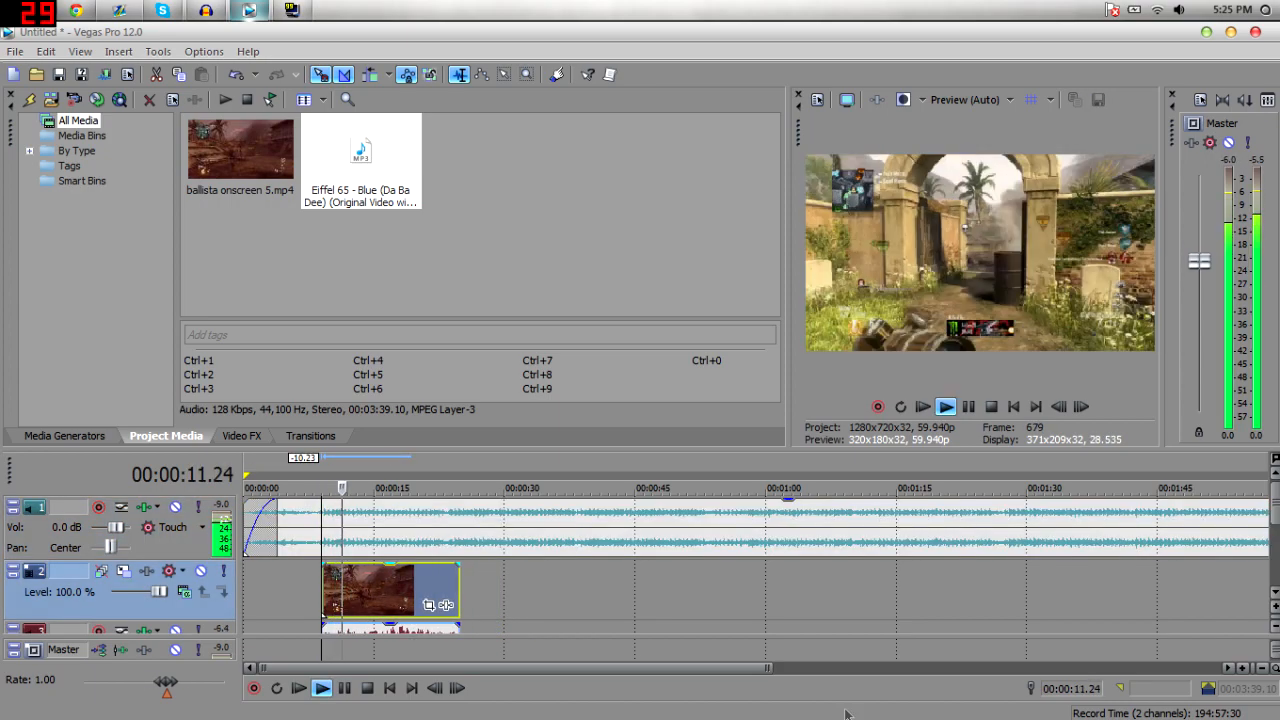
{"action": "left_click", "coordinate": [1244, 668]}
{"action": "left_click", "coordinate": [1244, 668]}
{"action": "mouse_move", "coordinate": [480, 590]}
{"action": "left_mouse_down"}
{"action": "mouse_move", "coordinate": [546, 605]}
{"action": "mouse_move", "coordinate": [476, 580]}
{"action": "left_mouse_up"}
{"action": "key", "text": "space"}
{"action": "key", "text": "space"}
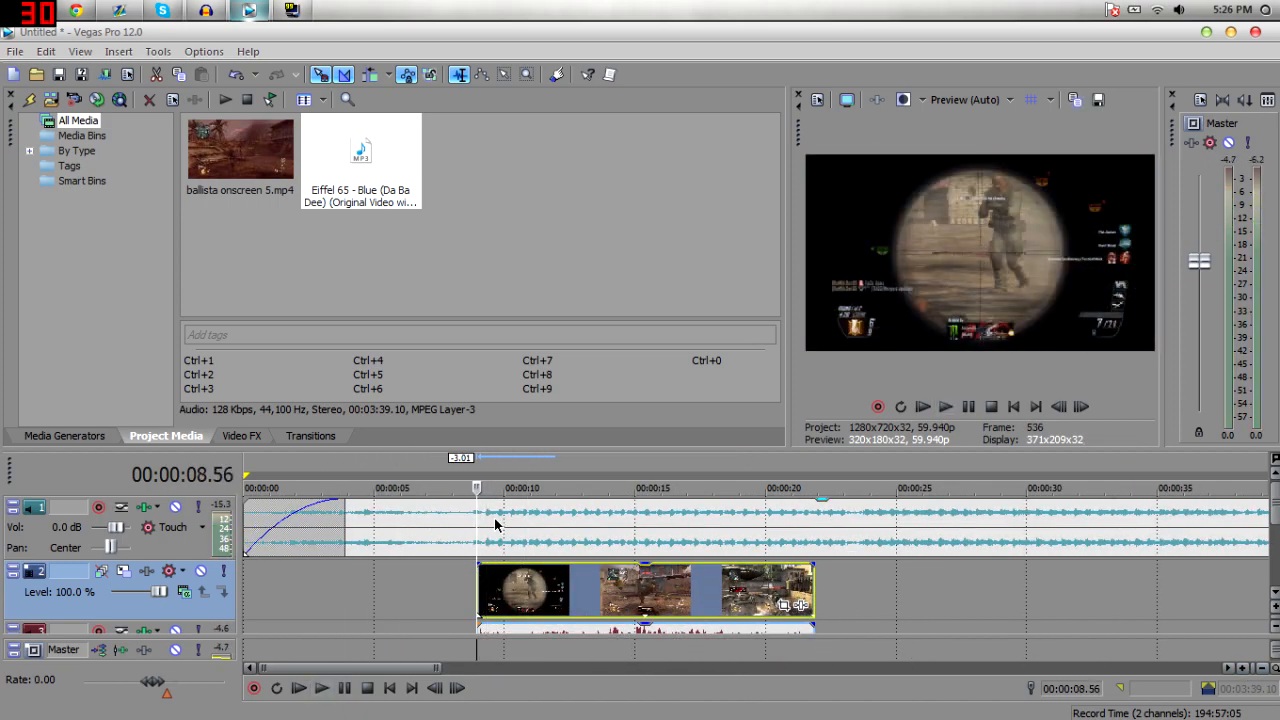
Preview the project from several points along the timeline.
{"action": "left_click", "coordinate": [495, 523]}
{"action": "left_click", "coordinate": [477, 537]}
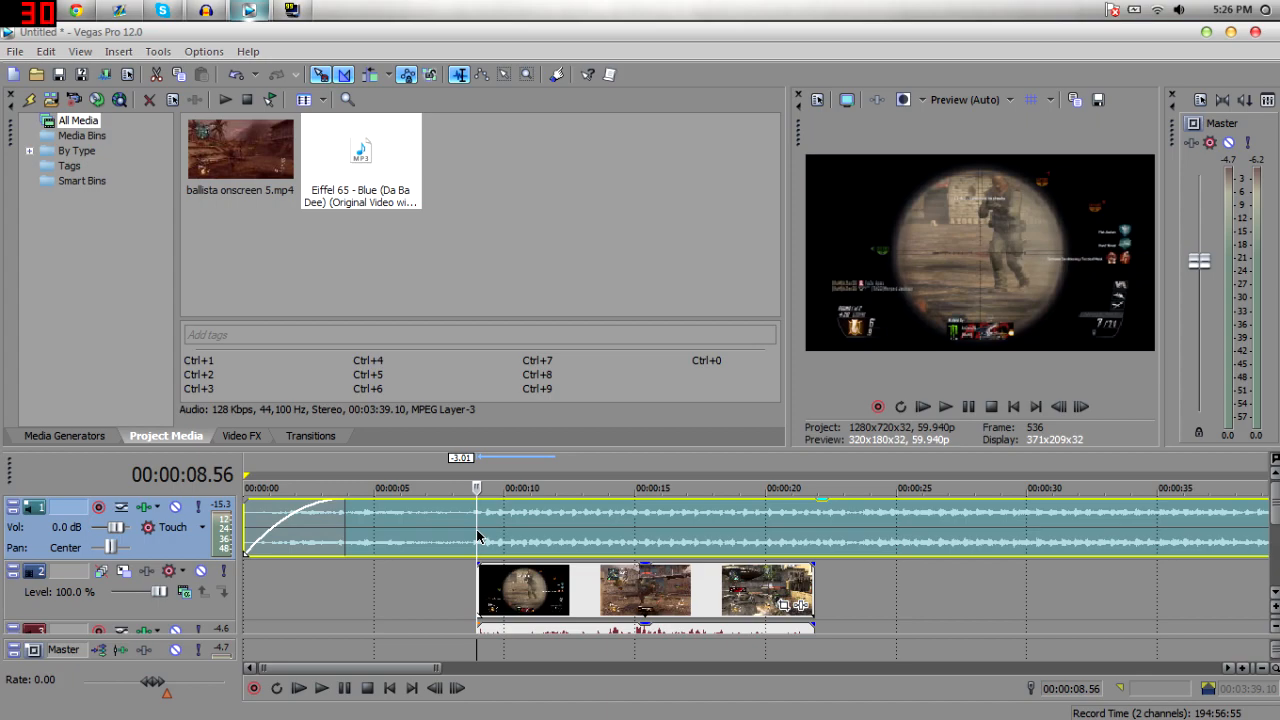
{"action": "key", "text": "Home"}
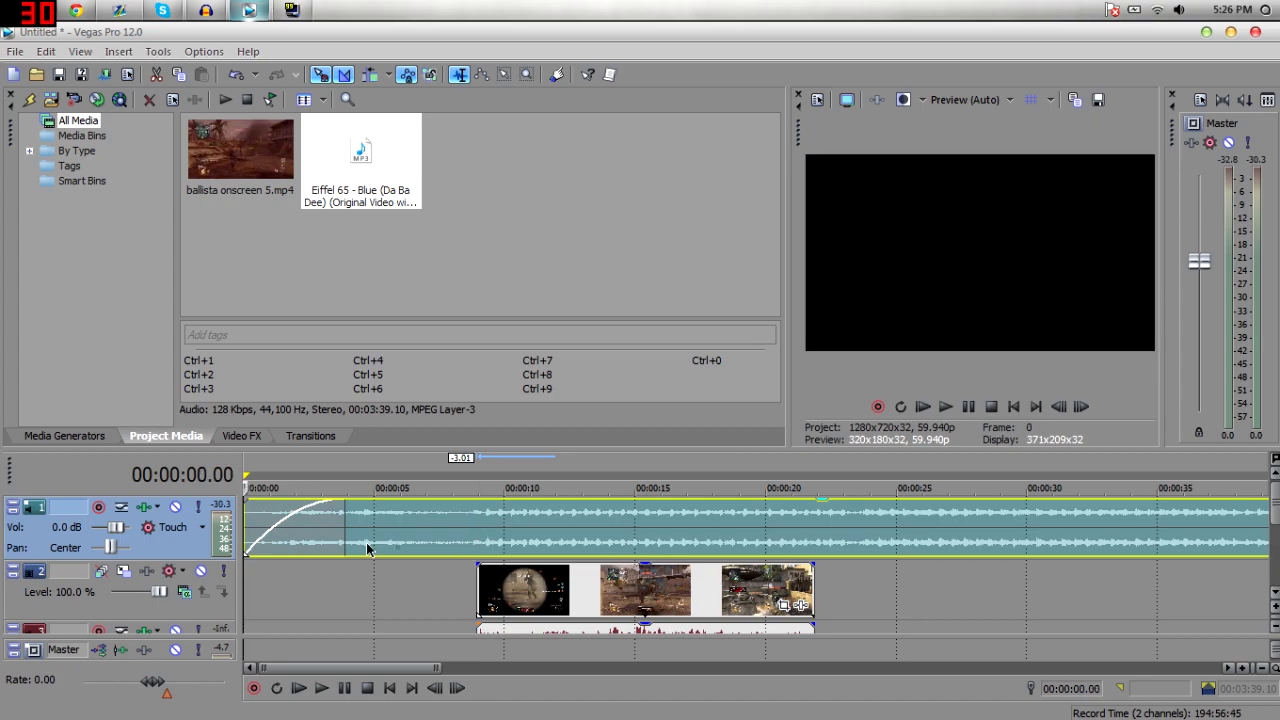
{"action": "left_click", "coordinate": [488, 530]}
{"action": "left_click", "coordinate": [478, 532]}
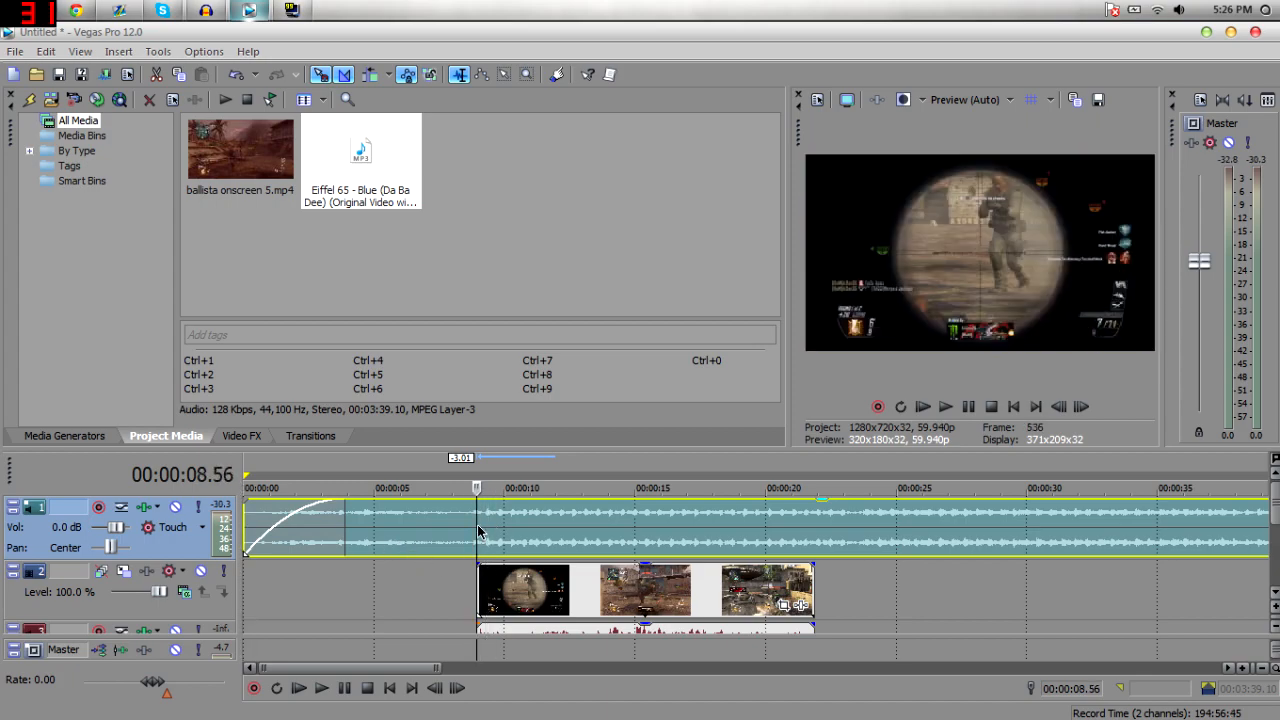
{"action": "left_click", "coordinate": [659, 549]}
{"action": "left_click", "coordinate": [796, 552]}
{"action": "left_click", "coordinate": [788, 535]}
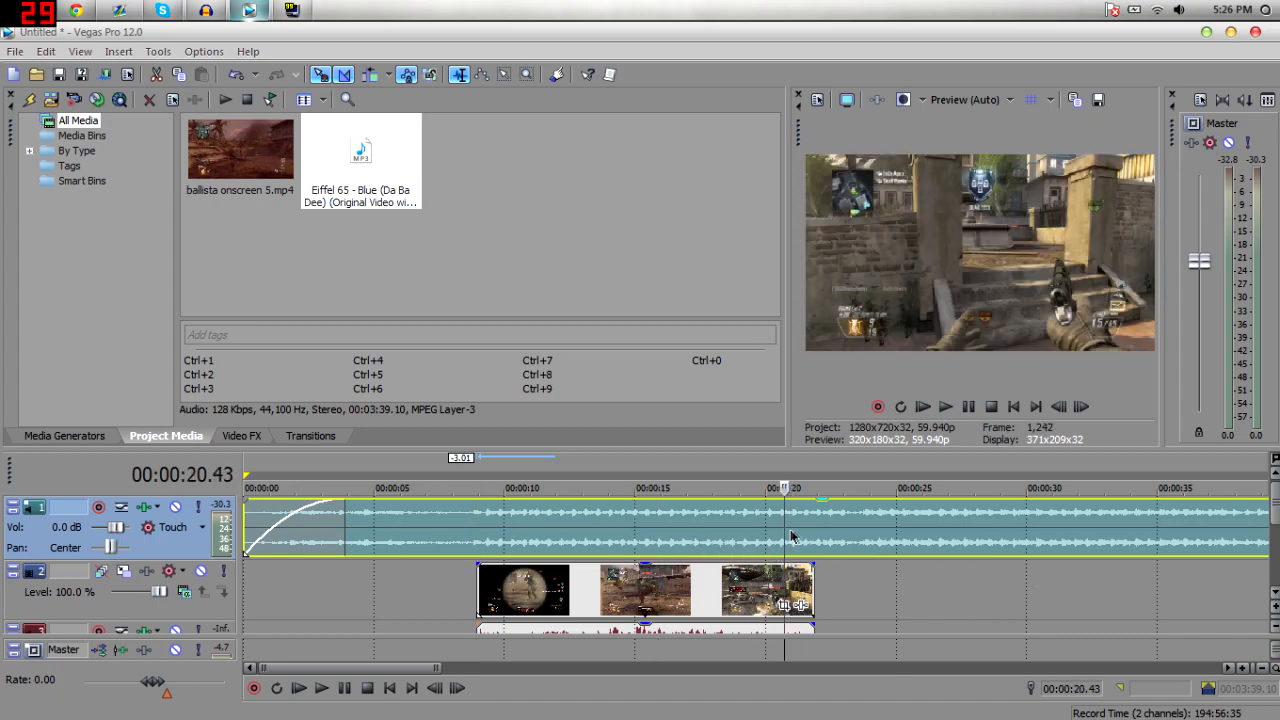
{"action": "left_click", "coordinate": [795, 537]}
{"action": "left_click", "coordinate": [471, 526]}
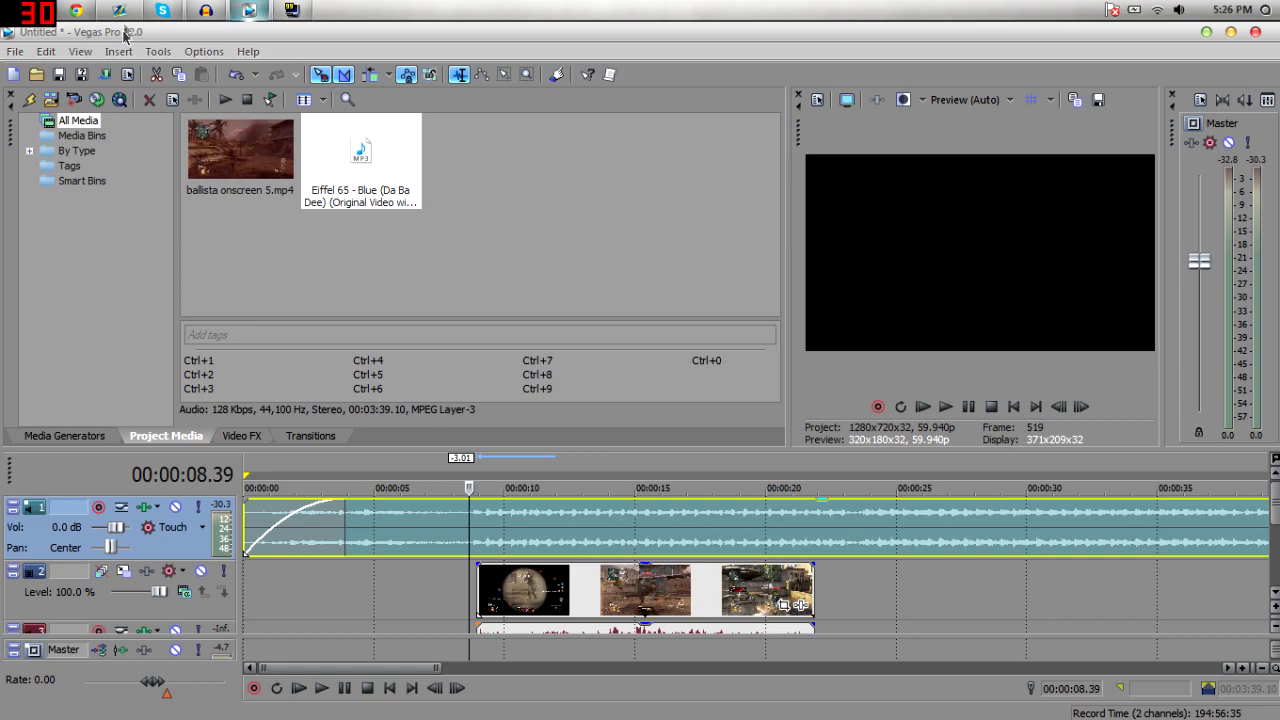
Switch to the browser and search YouTube for xnosxclan.
{"action": "left_click", "coordinate": [77, 11]}
{"action": "scroll", "coordinate": [290, 134], "scroll_direction": "up", "scroll_amount": 3}
{"action": "left_click", "coordinate": [290, 134]}
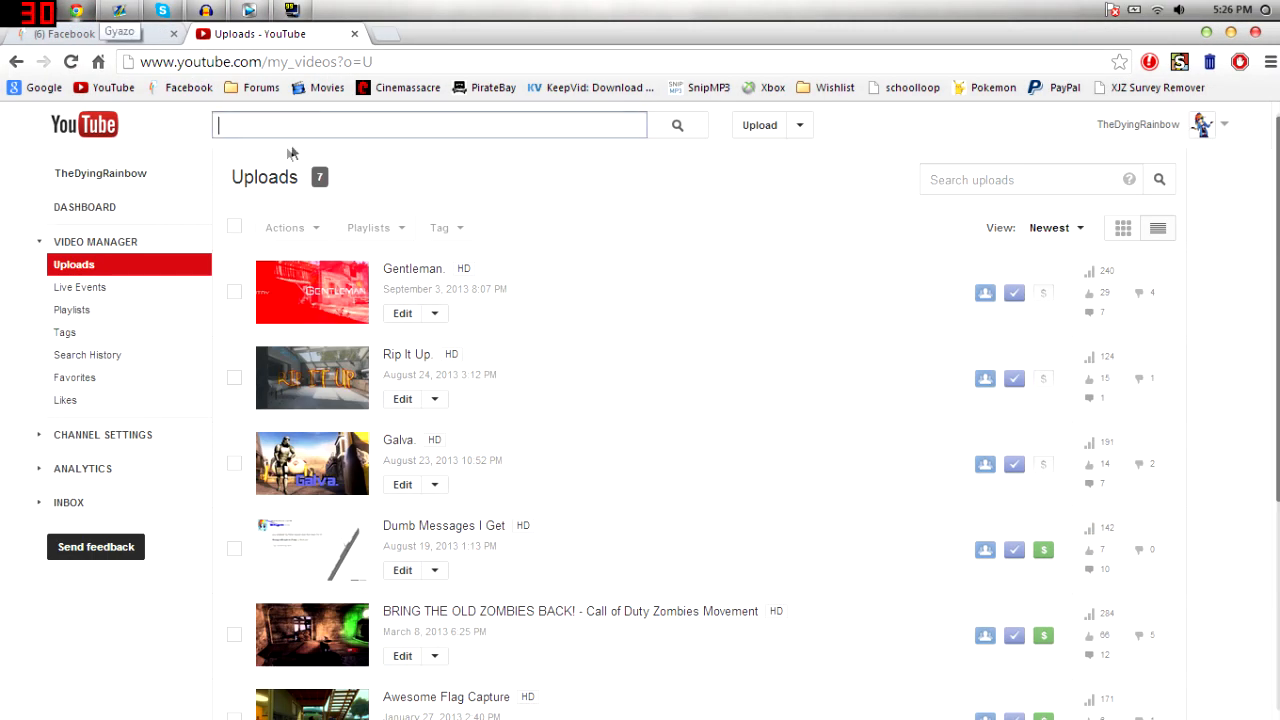
{"action": "type", "text": "xnosxclan"}
{"action": "key", "text": "Return"}
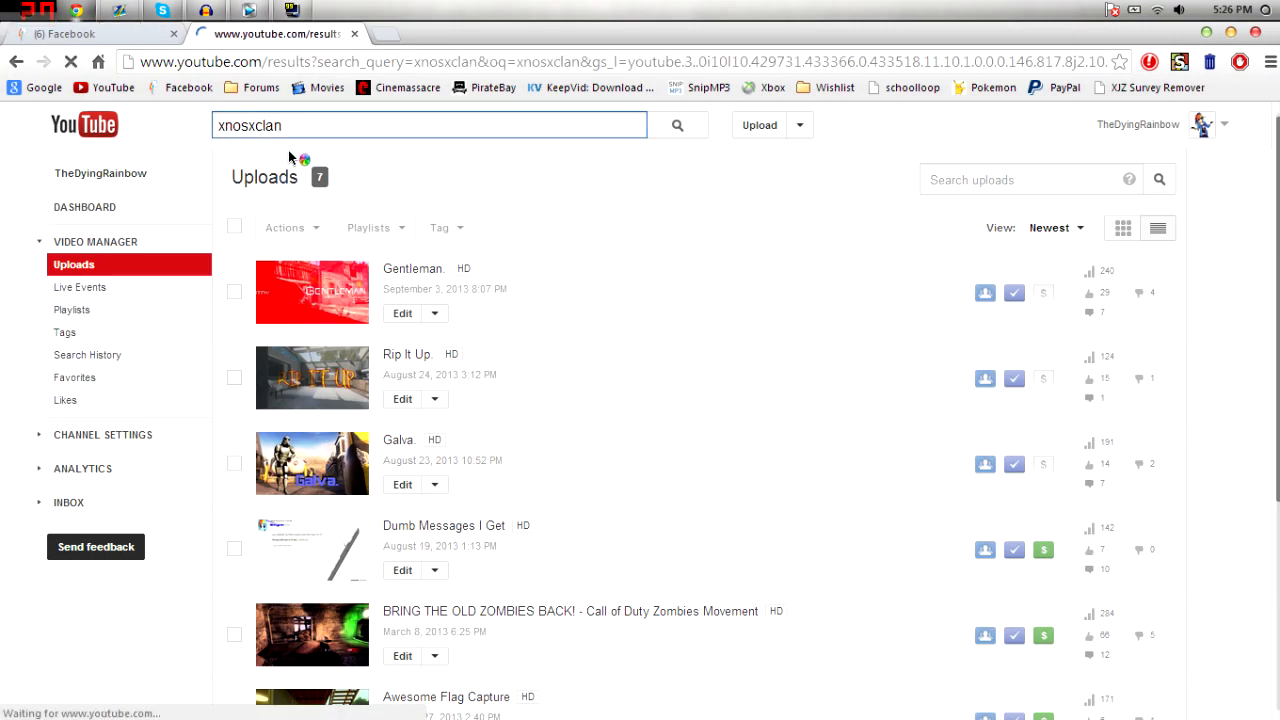
Open the xNoSxClan channel's videos and play Extreme Ep.1.
{"action": "left_click", "coordinate": [333, 268]}
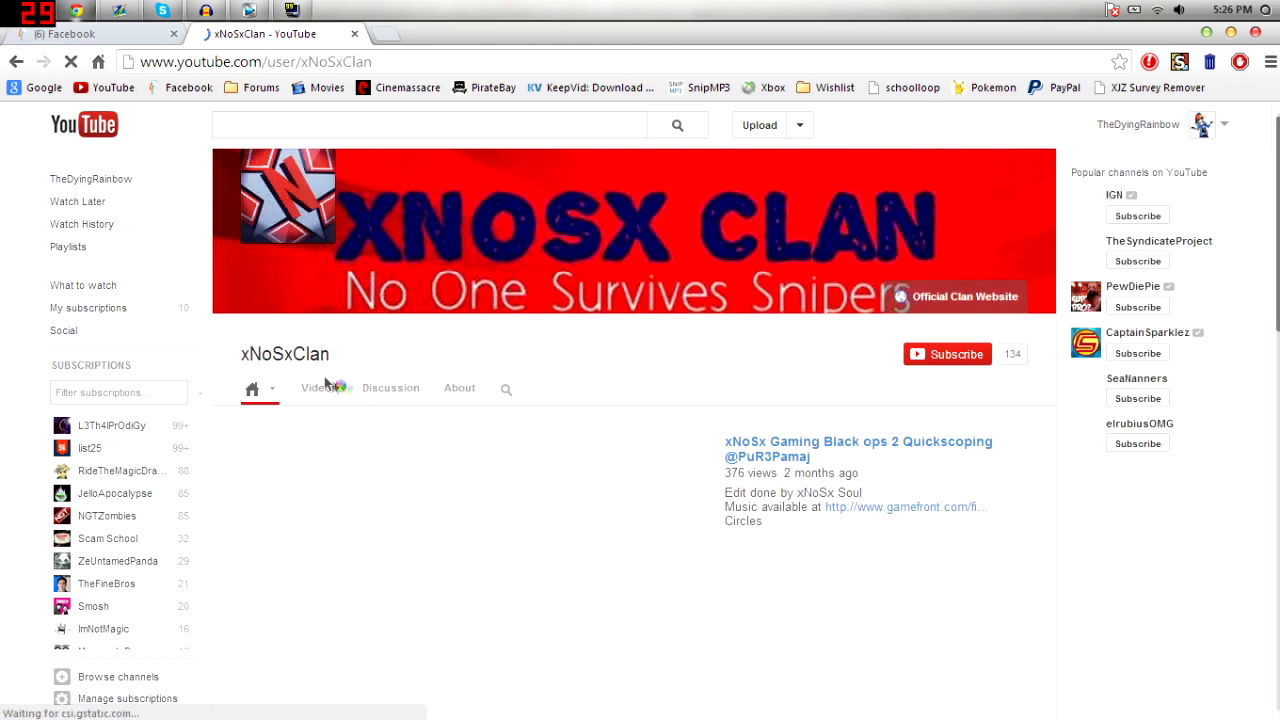
{"action": "left_click", "coordinate": [321, 393]}
{"action": "scroll", "coordinate": [320, 390], "scroll_direction": "down", "scroll_amount": 3}
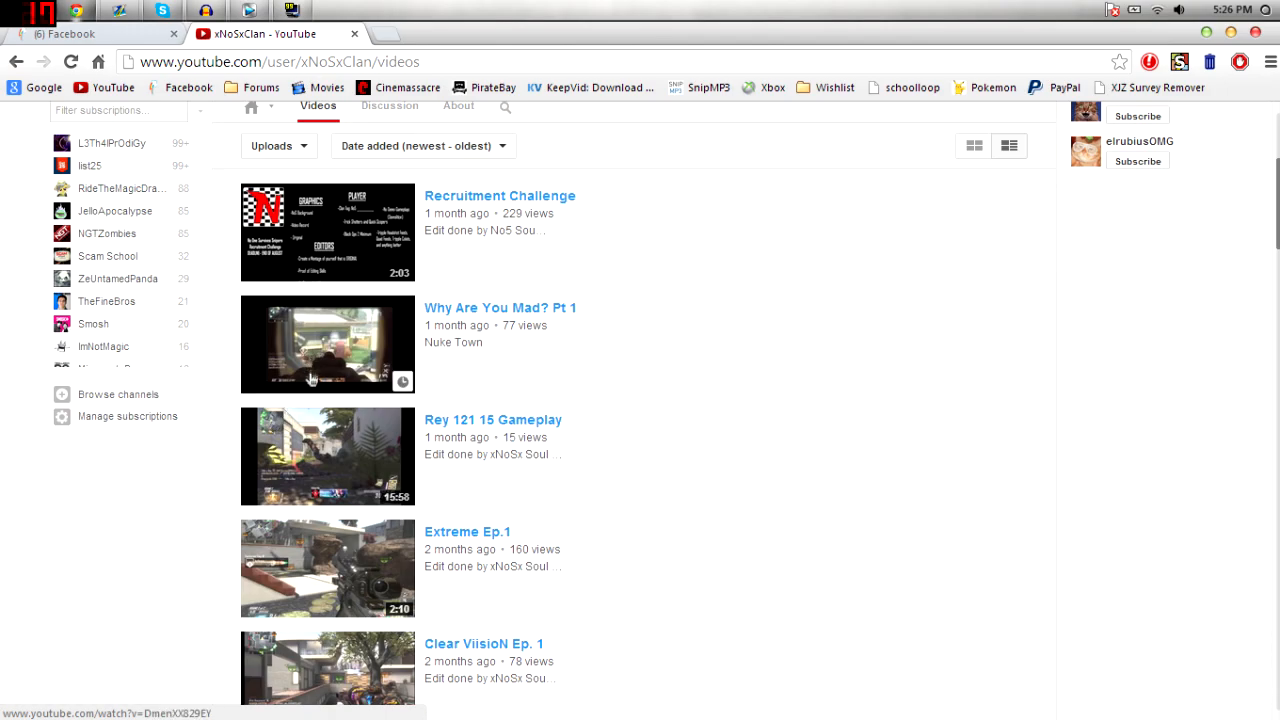
{"action": "scroll", "coordinate": [310, 376], "scroll_direction": "down", "scroll_amount": 1}
{"action": "left_click", "coordinate": [310, 466]}
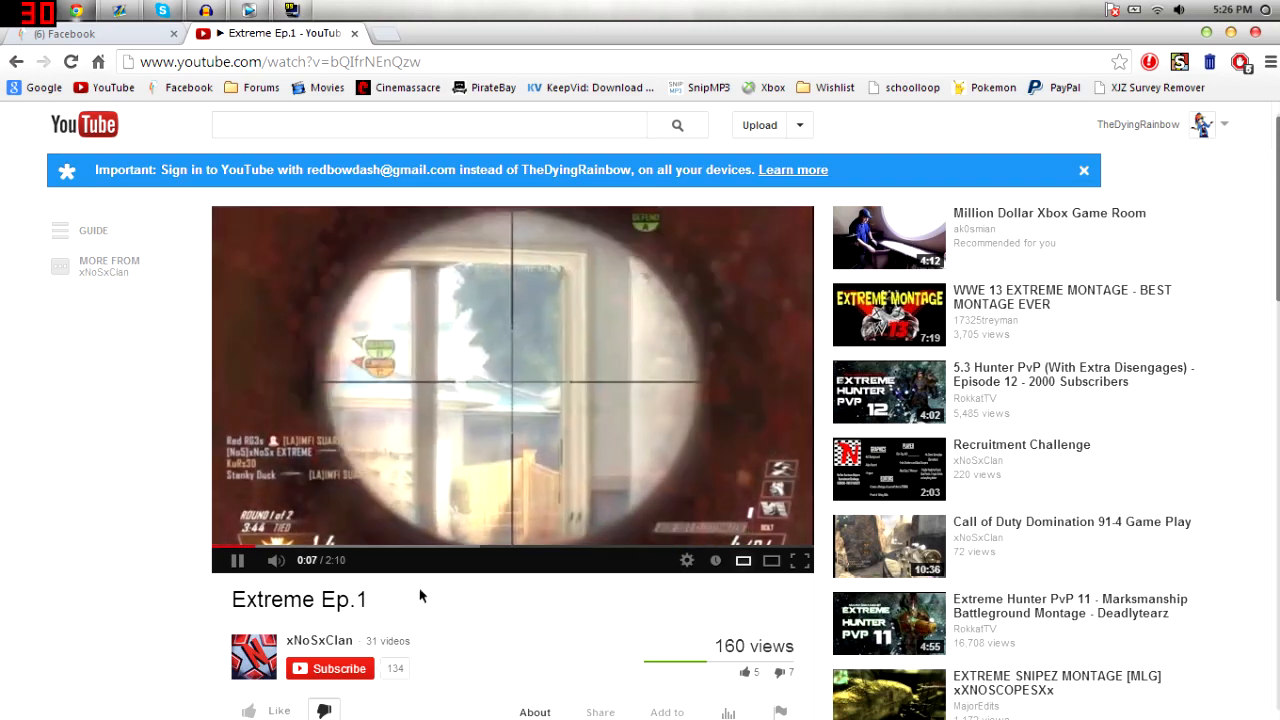
Search YouTube for needo and play the needo. video.
{"action": "left_click", "coordinate": [409, 515]}
{"action": "left_click", "coordinate": [325, 120]}
{"action": "type", "text": "n"}
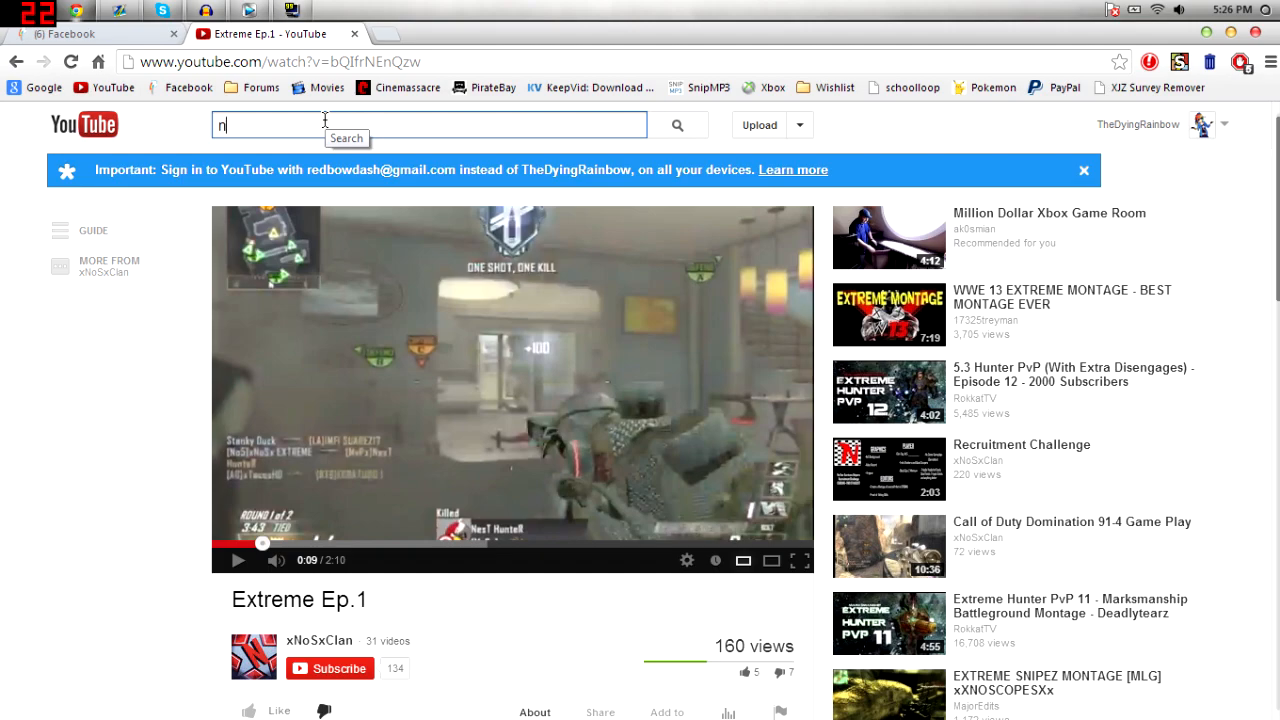
{"action": "type", "text": "eed"}
{"action": "key", "text": "BackSpace"}
{"action": "type", "text": "edo"}
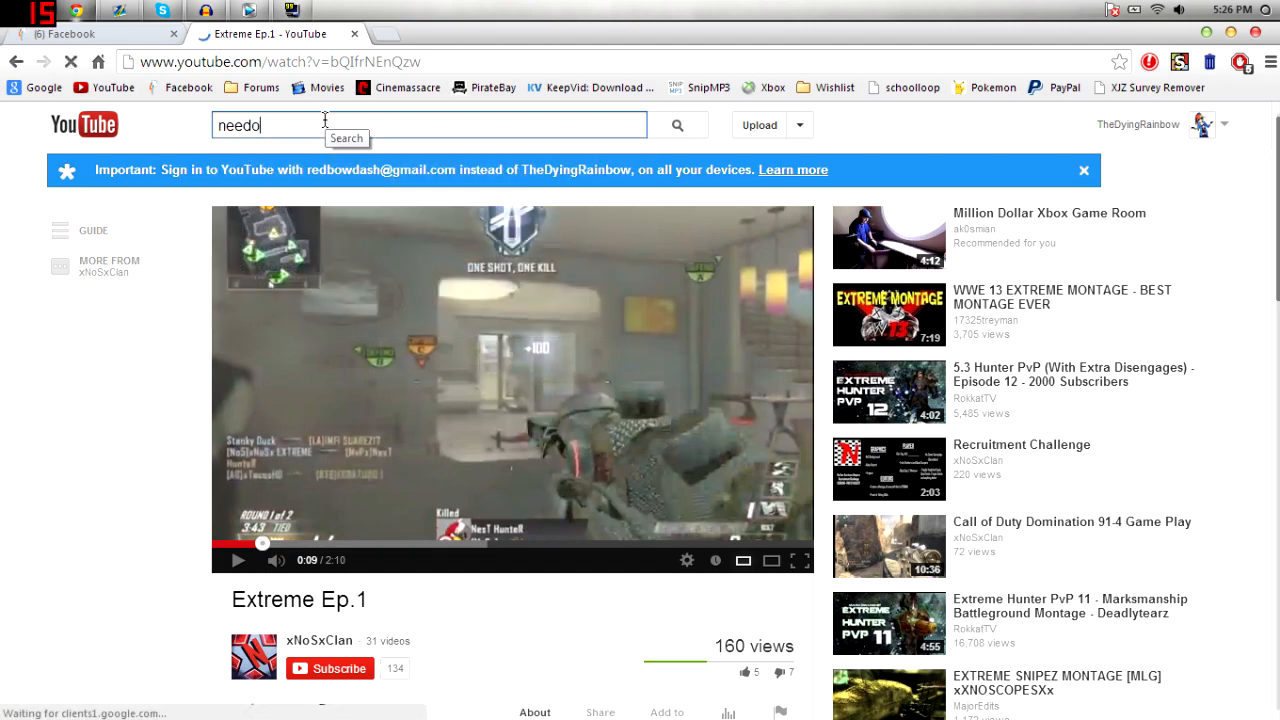
{"action": "key", "text": "Return"}
{"action": "left_click", "coordinate": [340, 238]}
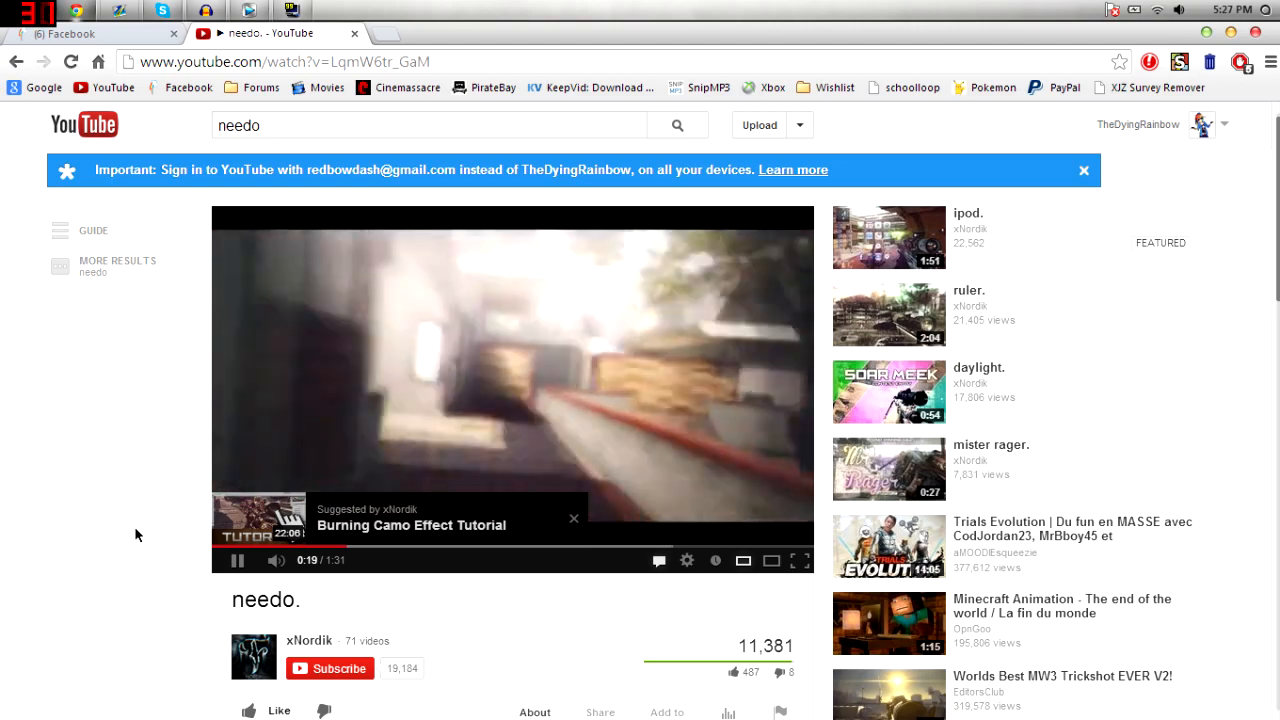
{"action": "left_click", "coordinate": [414, 310]}
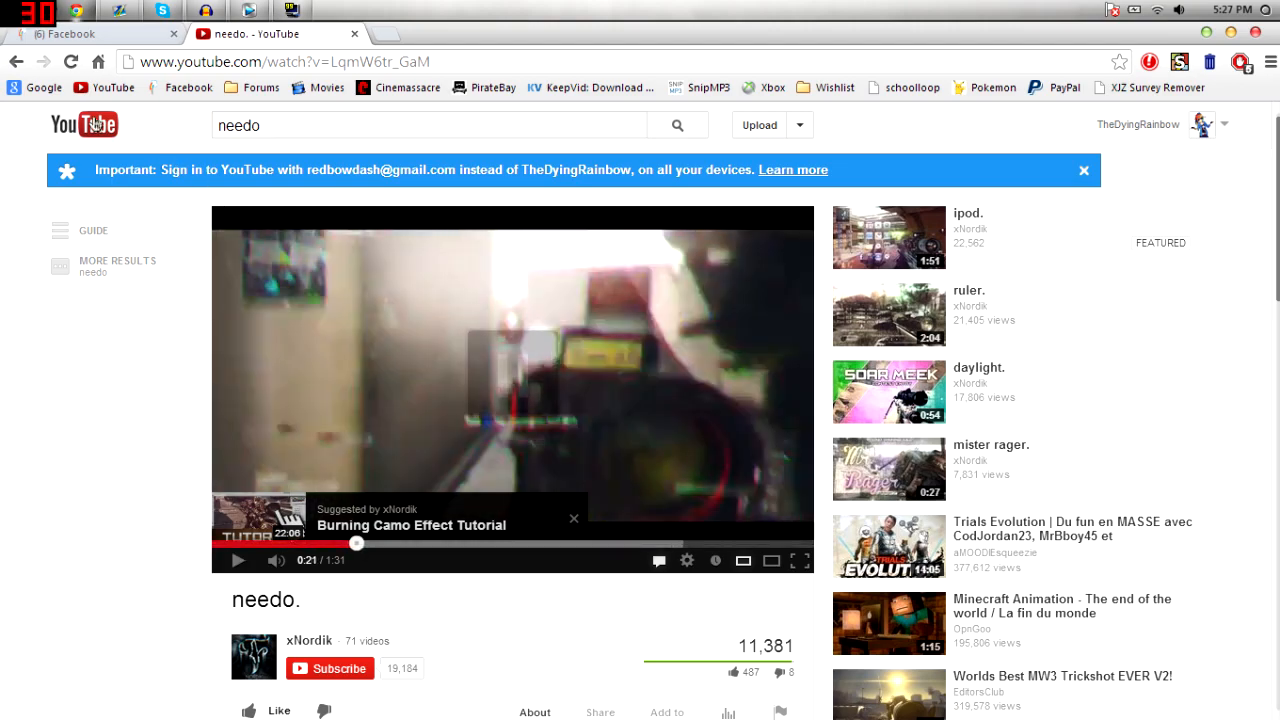
{"action": "left_click", "coordinate": [95, 124]}
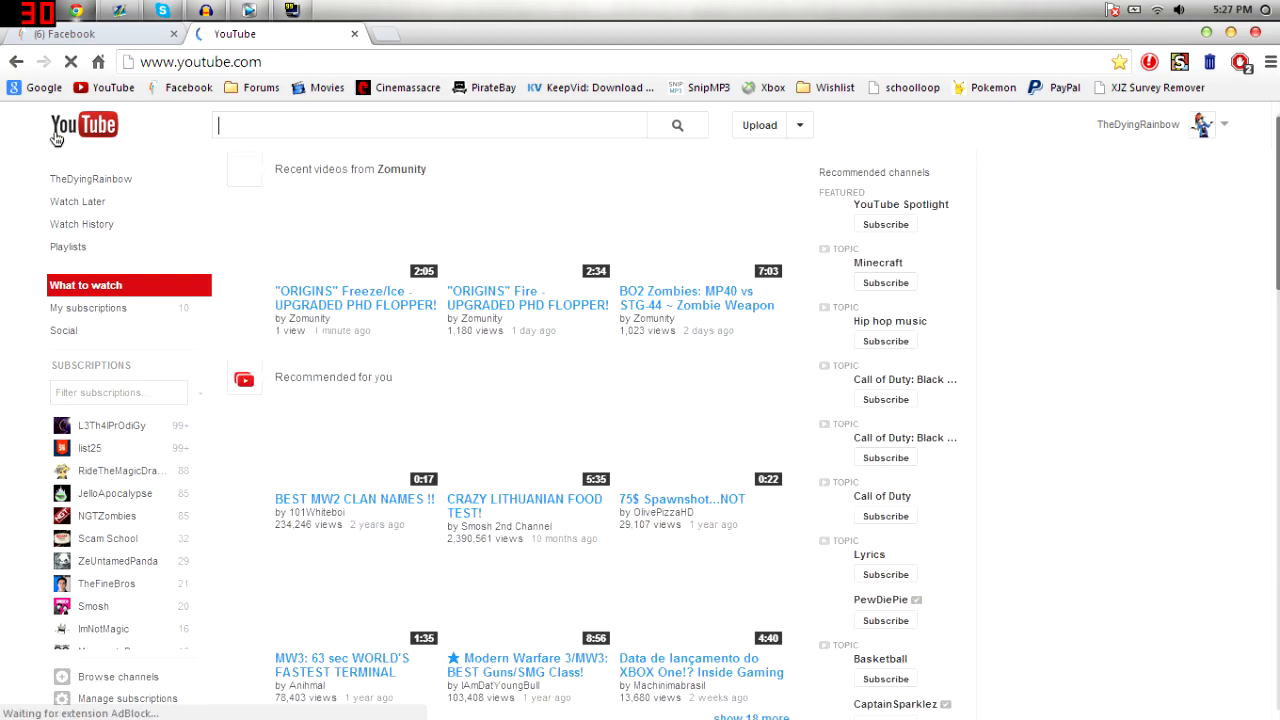
{"action": "left_click", "coordinate": [242, 20]}
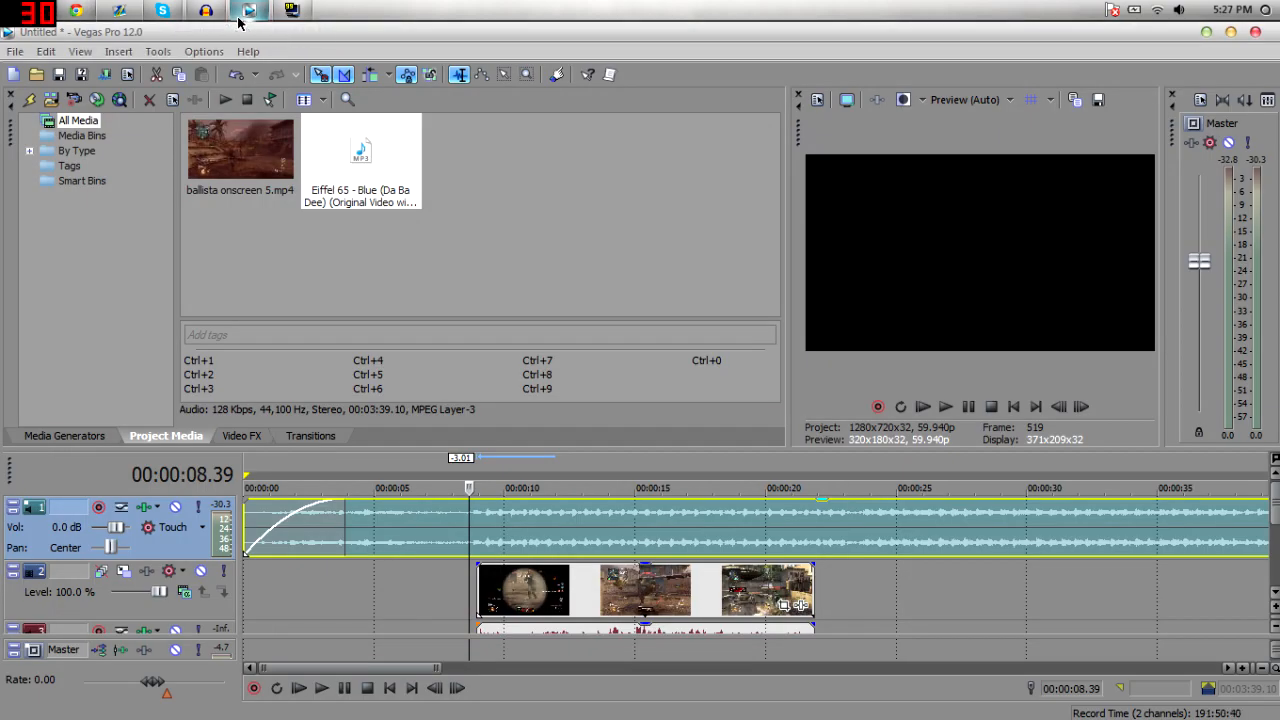
{"action": "left_click", "coordinate": [490, 582]}
{"action": "left_click", "coordinate": [476, 582]}
{"action": "left_click", "coordinate": [80, 10]}
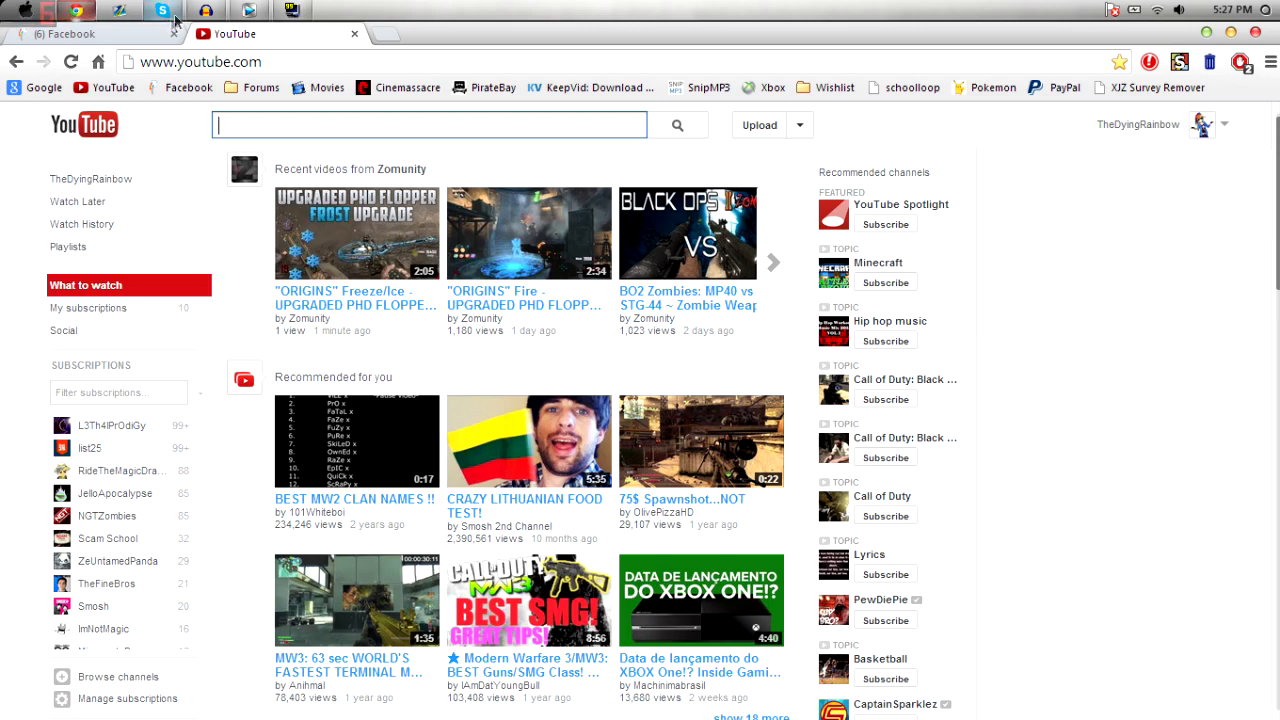
{"action": "left_click", "coordinate": [240, 10]}
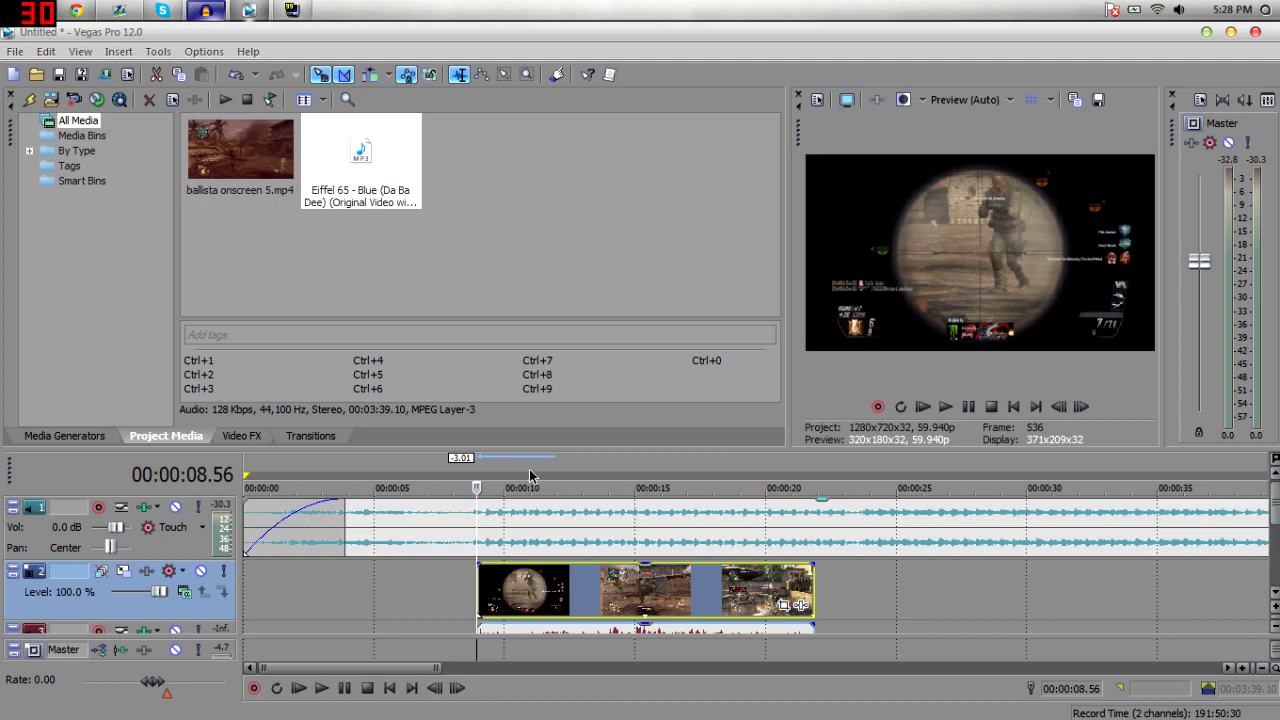
Play and pause the project preview and scroll through the timeline tracks.
{"action": "key", "text": "space"}
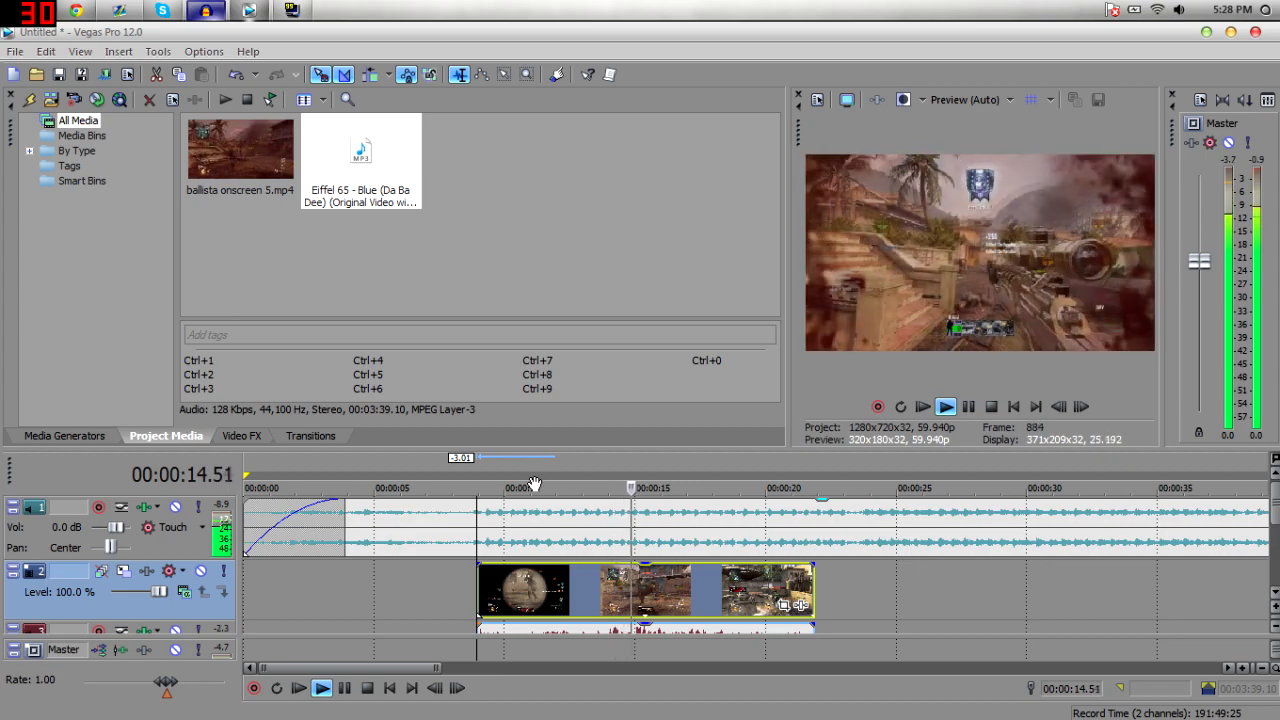
{"action": "key", "text": "space"}
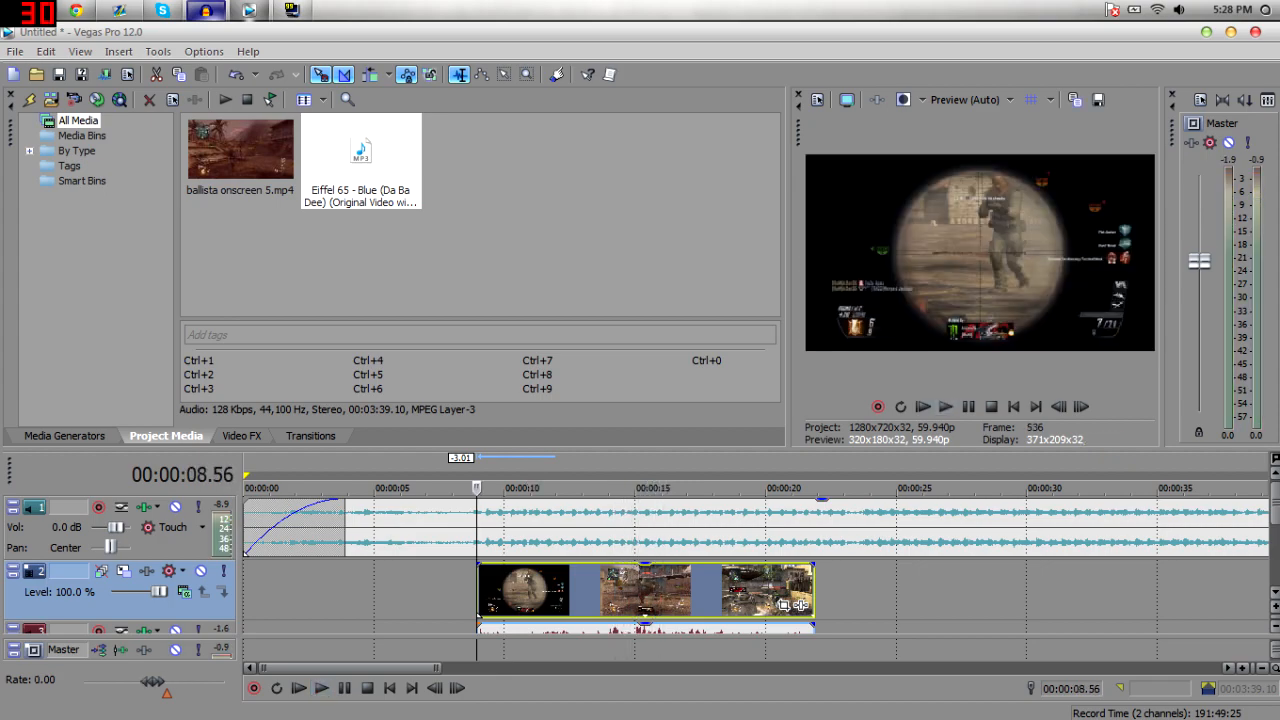
{"action": "left_click", "coordinate": [1275, 592]}
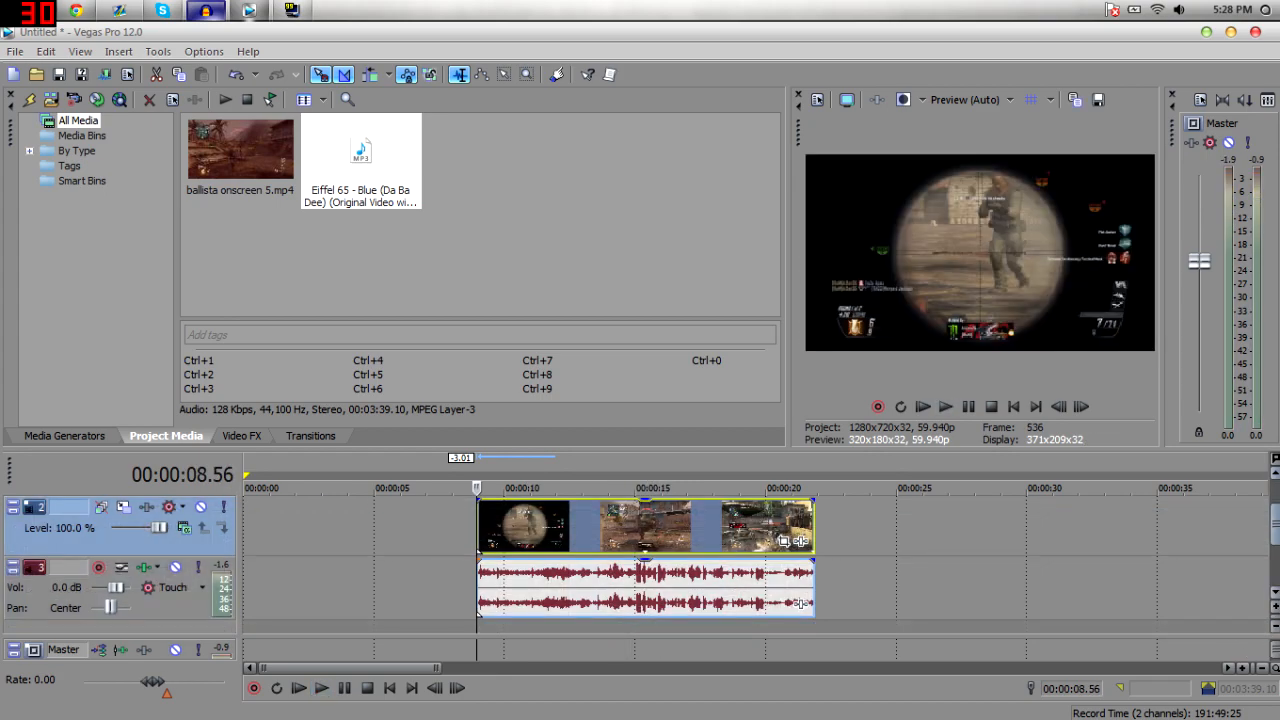
{"action": "left_click", "coordinate": [1272, 479]}
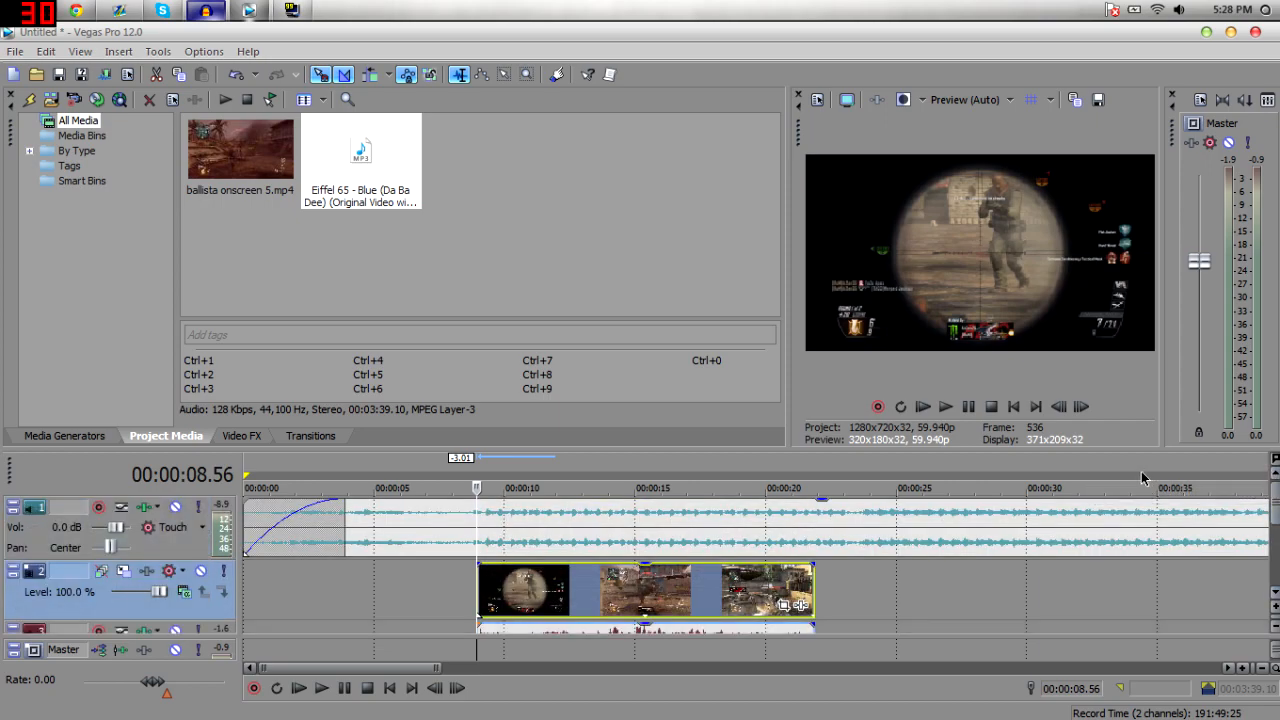
Browse the Video FX plug-ins, including the Color Curves presets, then return to Media Generators.
{"action": "left_click", "coordinate": [246, 436]}
{"action": "left_click_drag", "start_coordinate": [215, 192], "coordinate": [214, 240]}
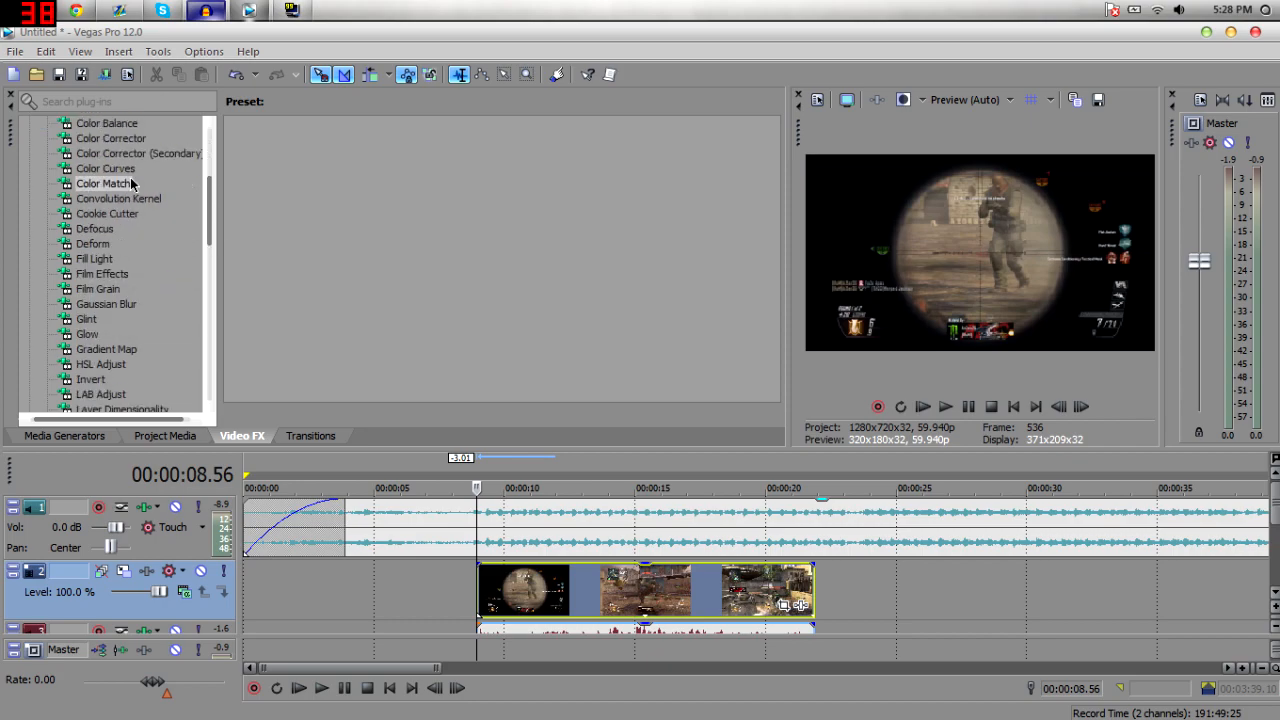
{"action": "left_click", "coordinate": [176, 170]}
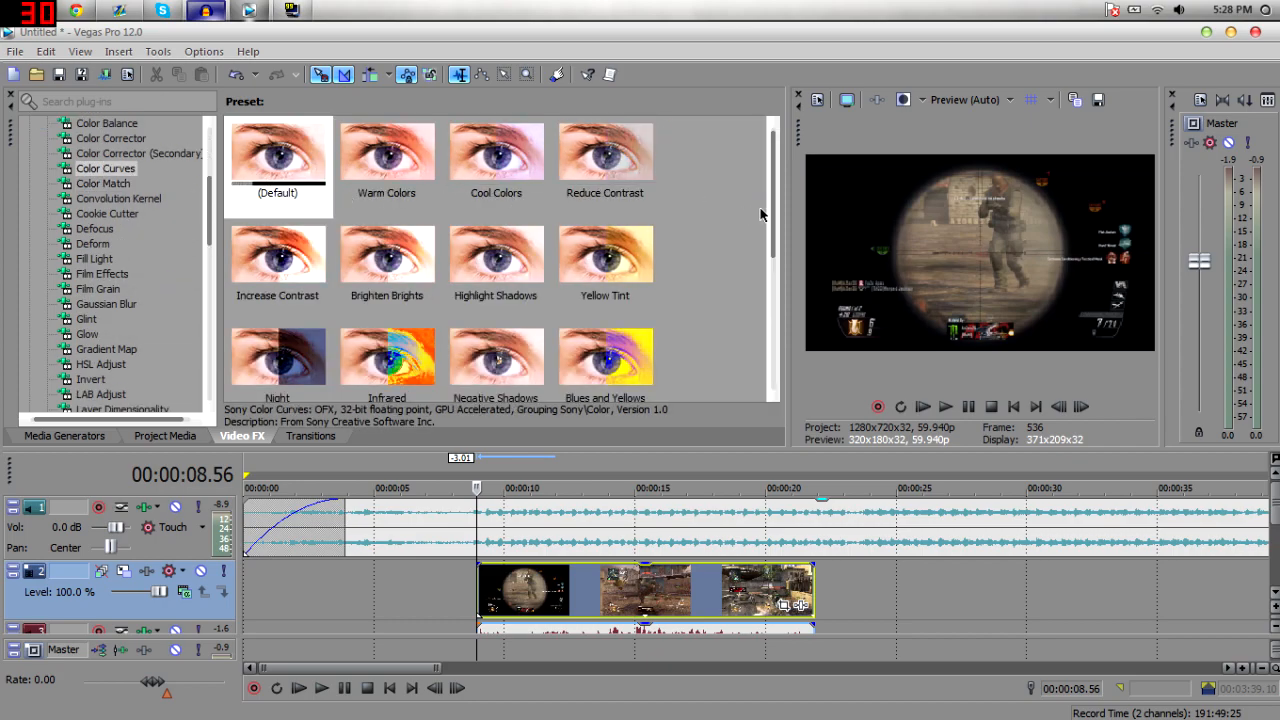
{"action": "left_click", "coordinate": [78, 445]}
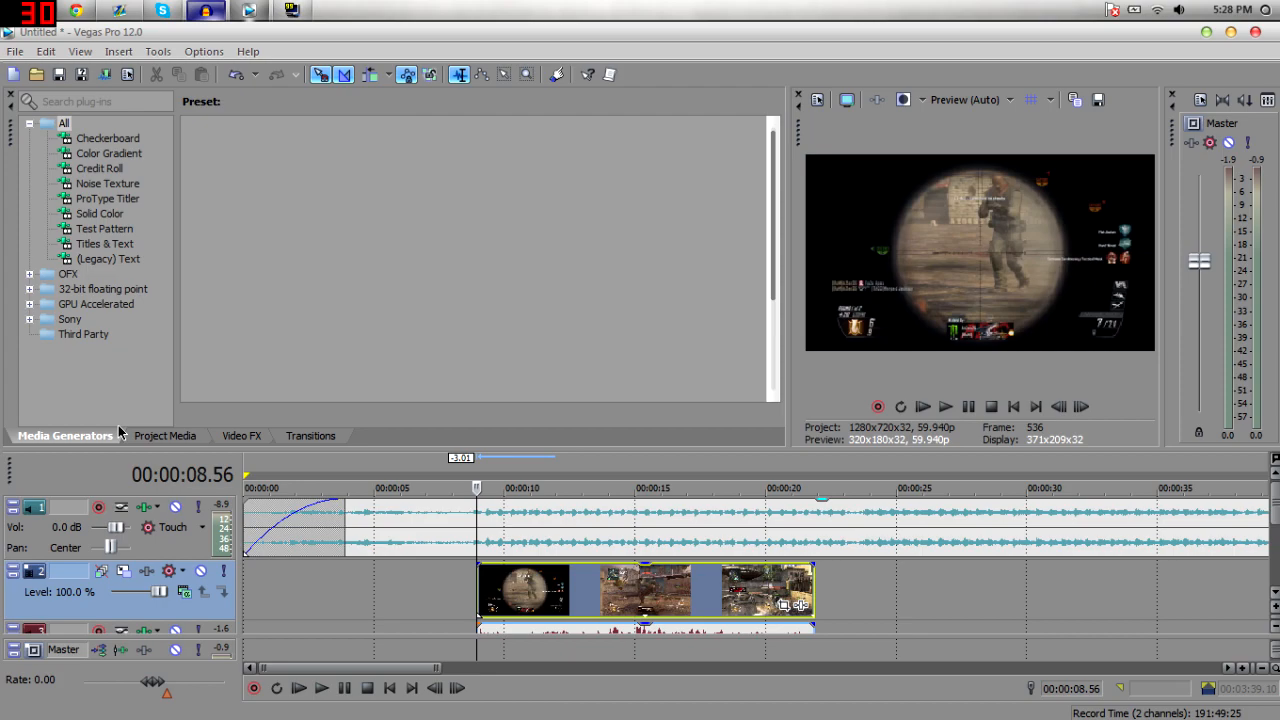
Select the gameplay and music events and preview the project from the clip's start.
{"action": "double_click", "coordinate": [482, 602]}
{"action": "left_click", "coordinate": [480, 602]}
{"action": "key", "text": "space"}
{"action": "key", "text": "space"}
{"action": "double_click", "coordinate": [437, 523]}
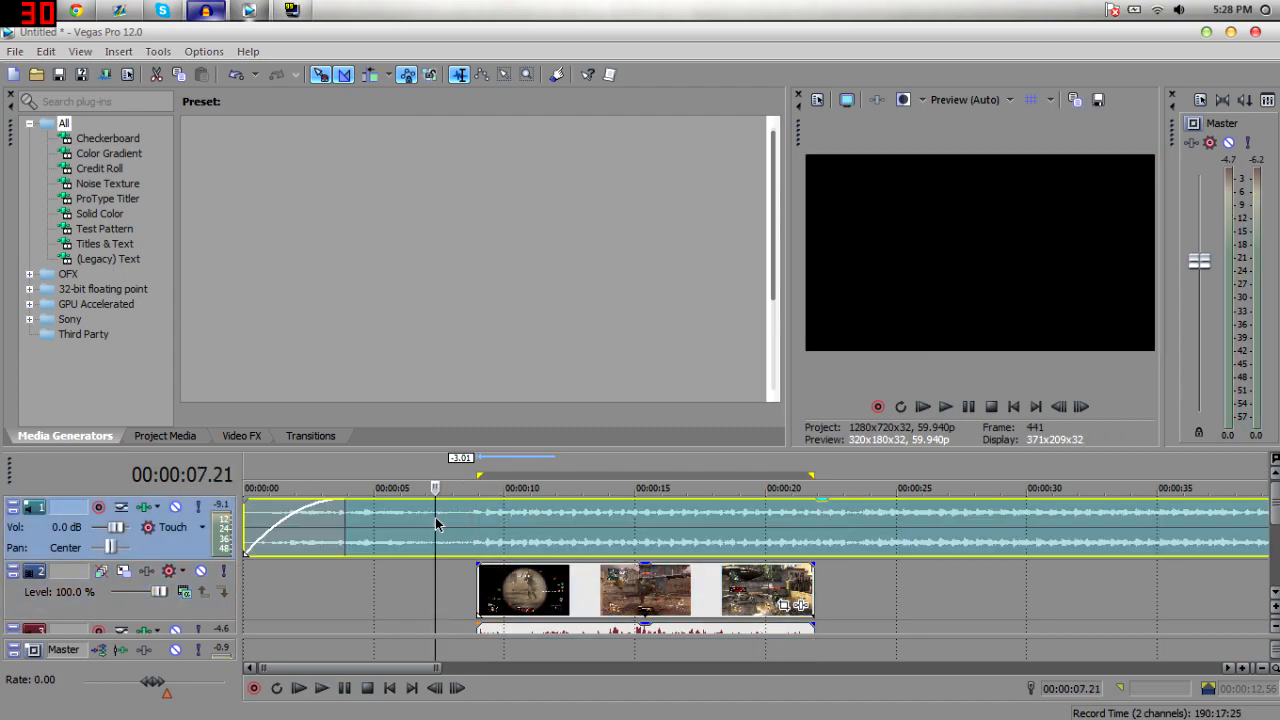
{"action": "left_click", "coordinate": [486, 544]}
{"action": "left_click", "coordinate": [474, 546]}
{"action": "double_click", "coordinate": [474, 547]}
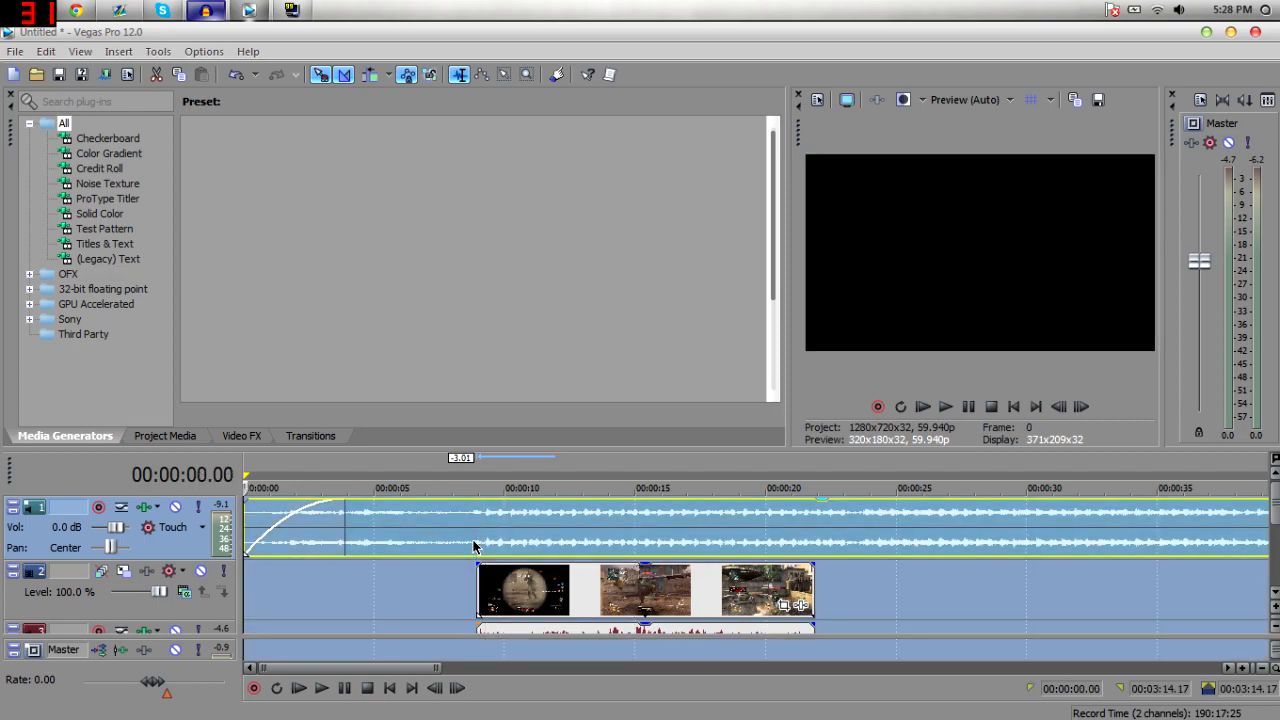
{"action": "double_click", "coordinate": [486, 602]}
{"action": "left_click", "coordinate": [482, 598]}
{"action": "key", "text": "space"}
{"action": "key", "text": "space"}
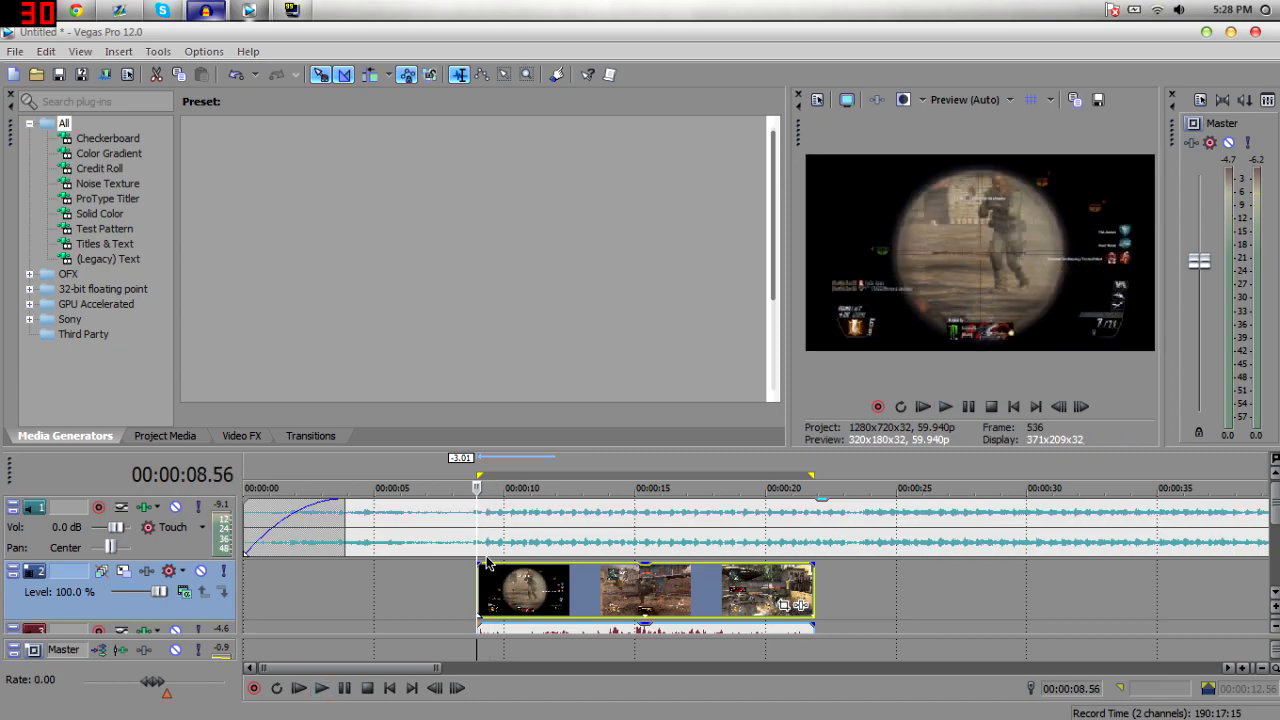
Zoom into the timeline and move the gameplay clip later so it starts around 12 seconds.
{"action": "left_click", "coordinate": [1245, 667]}
{"action": "left_click", "coordinate": [1245, 667]}
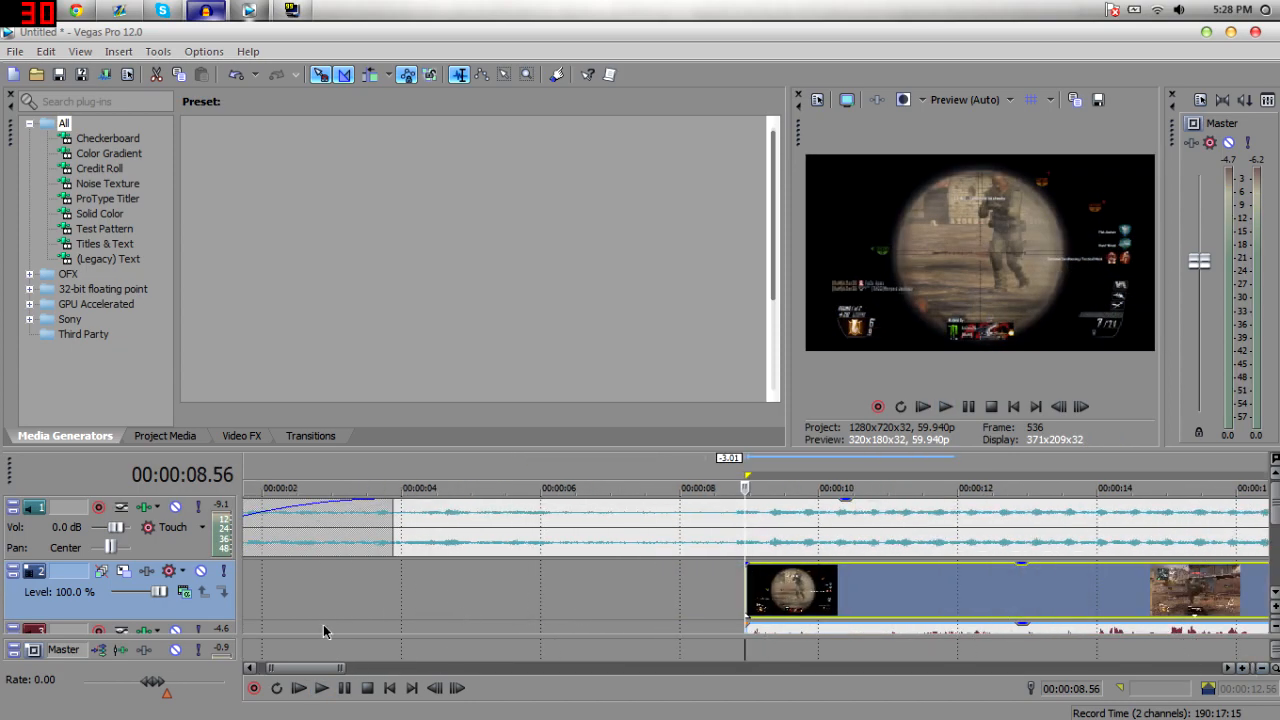
{"action": "left_click_drag", "start_coordinate": [333, 669], "coordinate": [366, 668]}
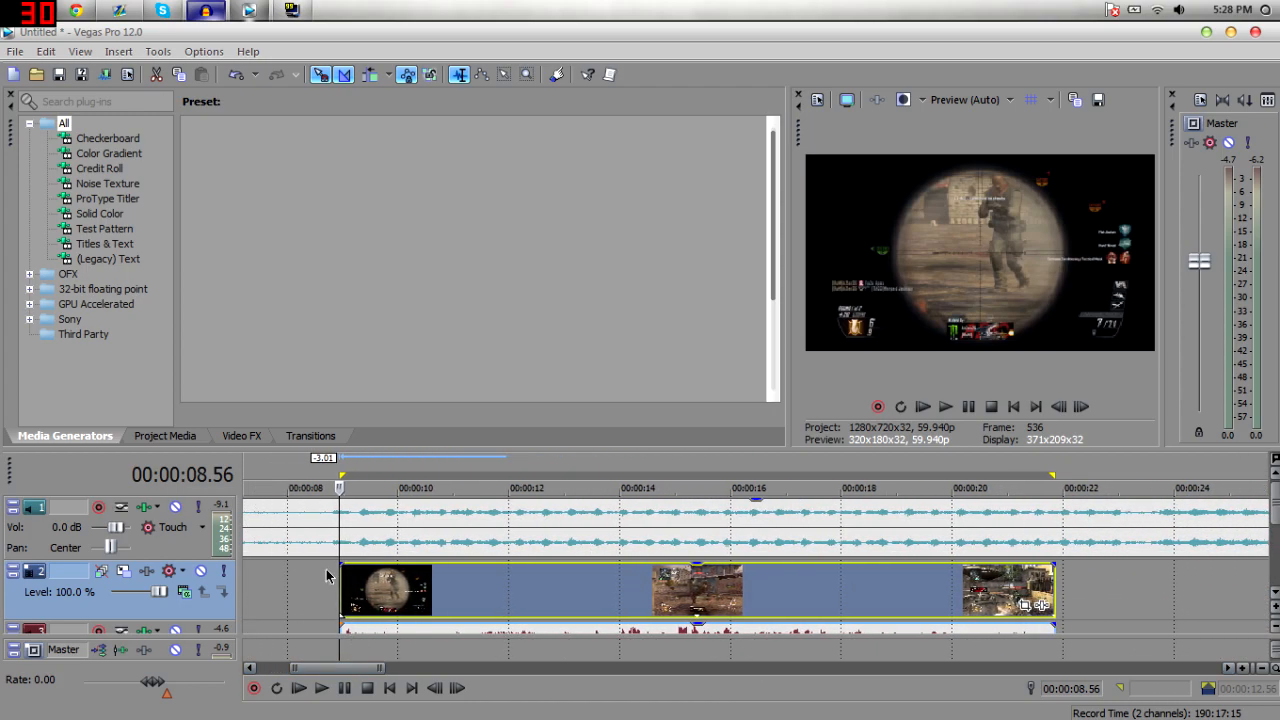
{"action": "left_click_drag", "start_coordinate": [351, 585], "coordinate": [520, 615]}
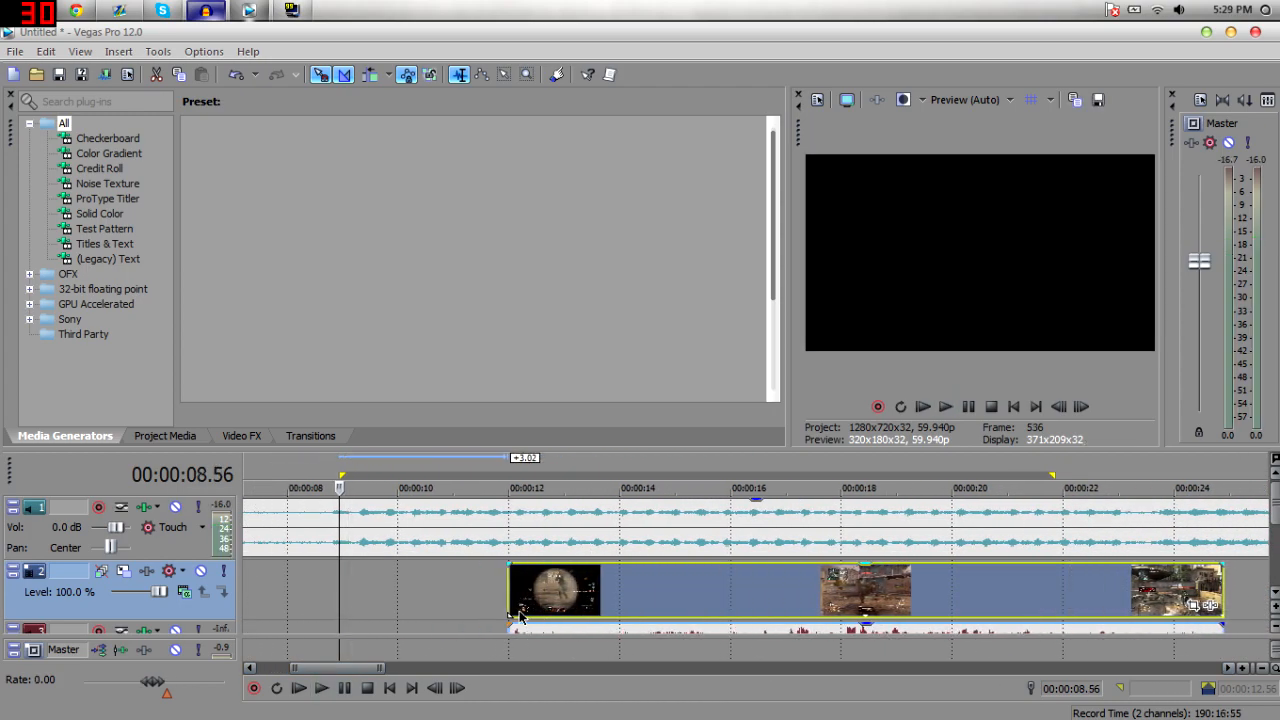
Insert a marker at about 8.4 seconds on the timeline and delete it.
{"action": "left_click", "coordinate": [325, 547]}
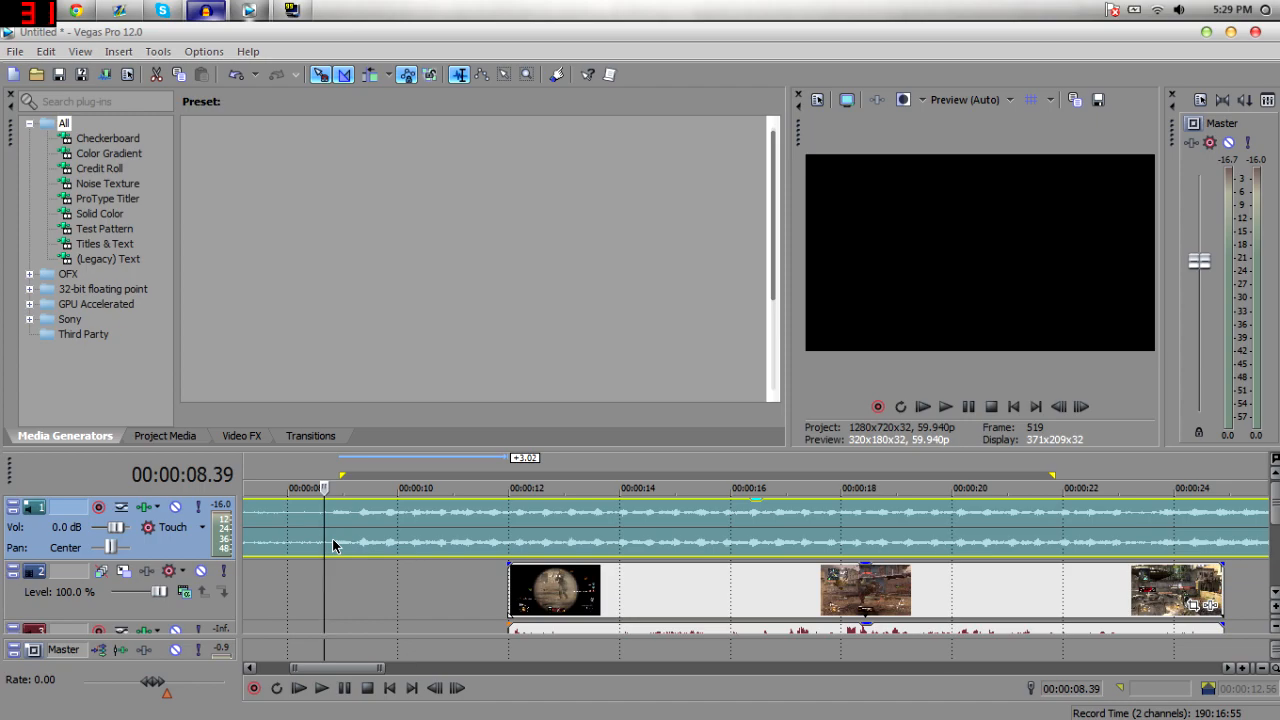
{"action": "key", "text": "m"}
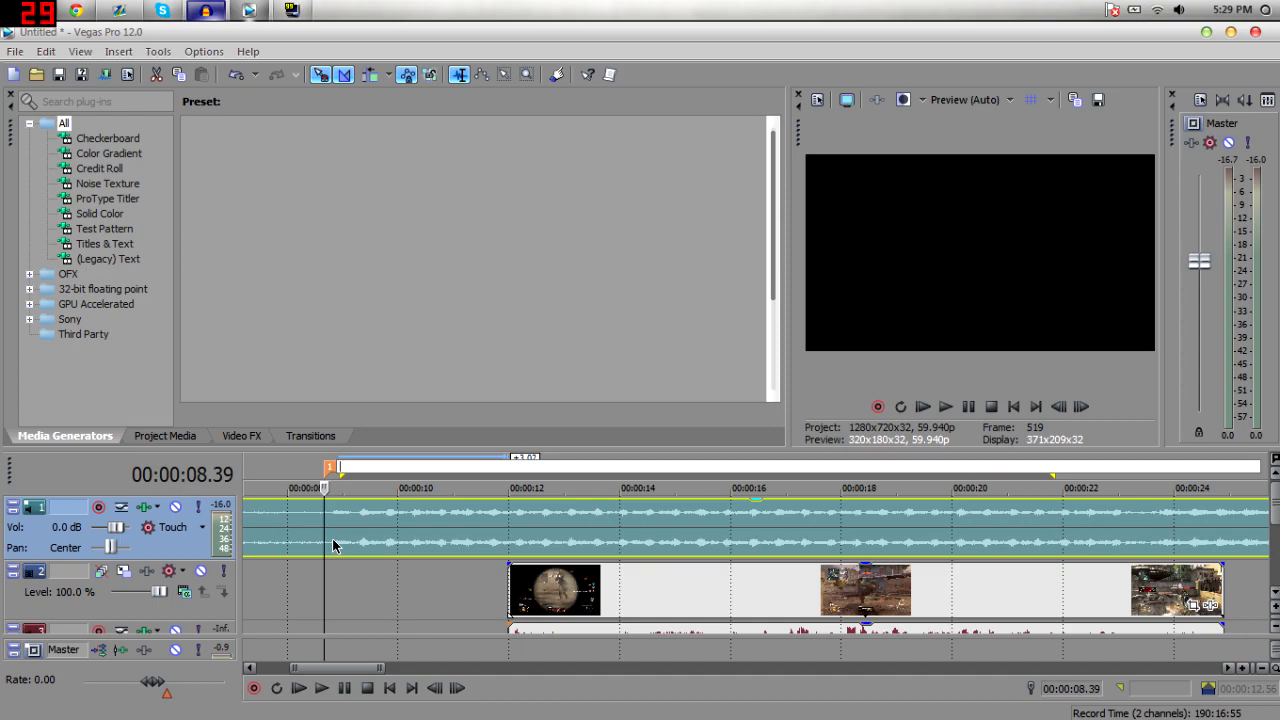
{"action": "left_click", "coordinate": [330, 472]}
{"action": "right_click", "coordinate": [330, 469]}
{"action": "left_click", "coordinate": [283, 412]}
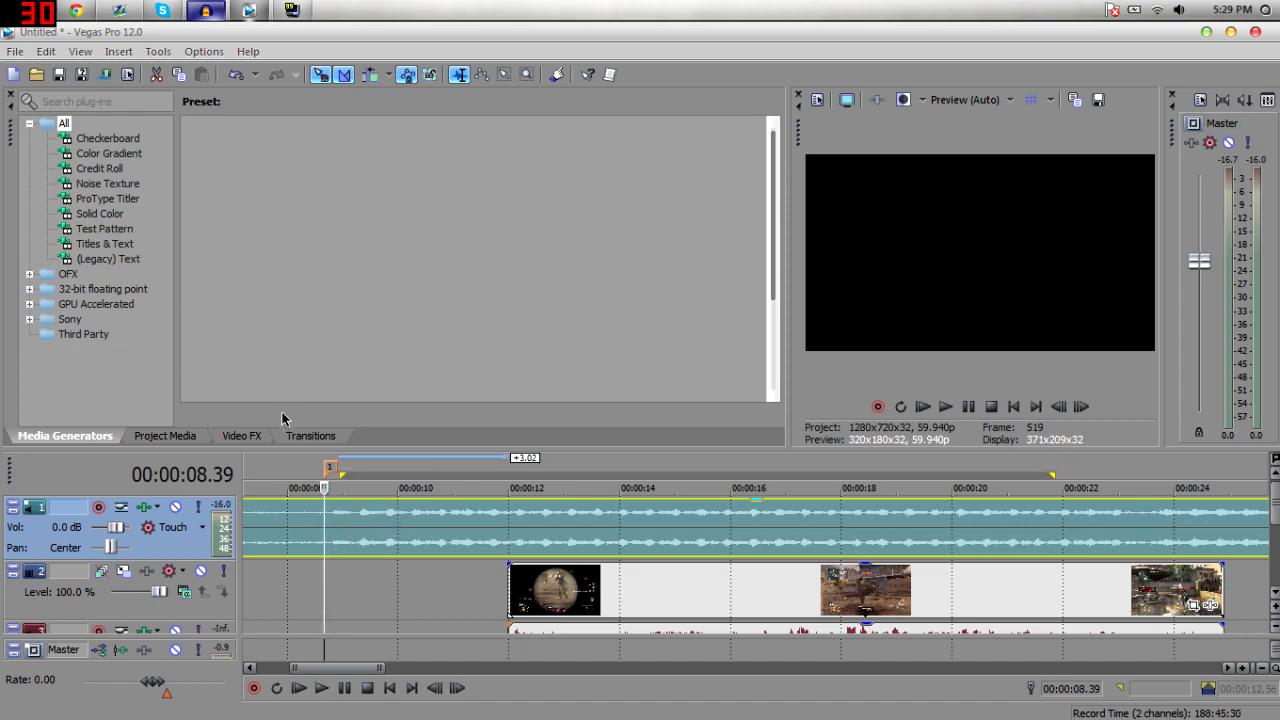
{"action": "left_click", "coordinate": [358, 472]}
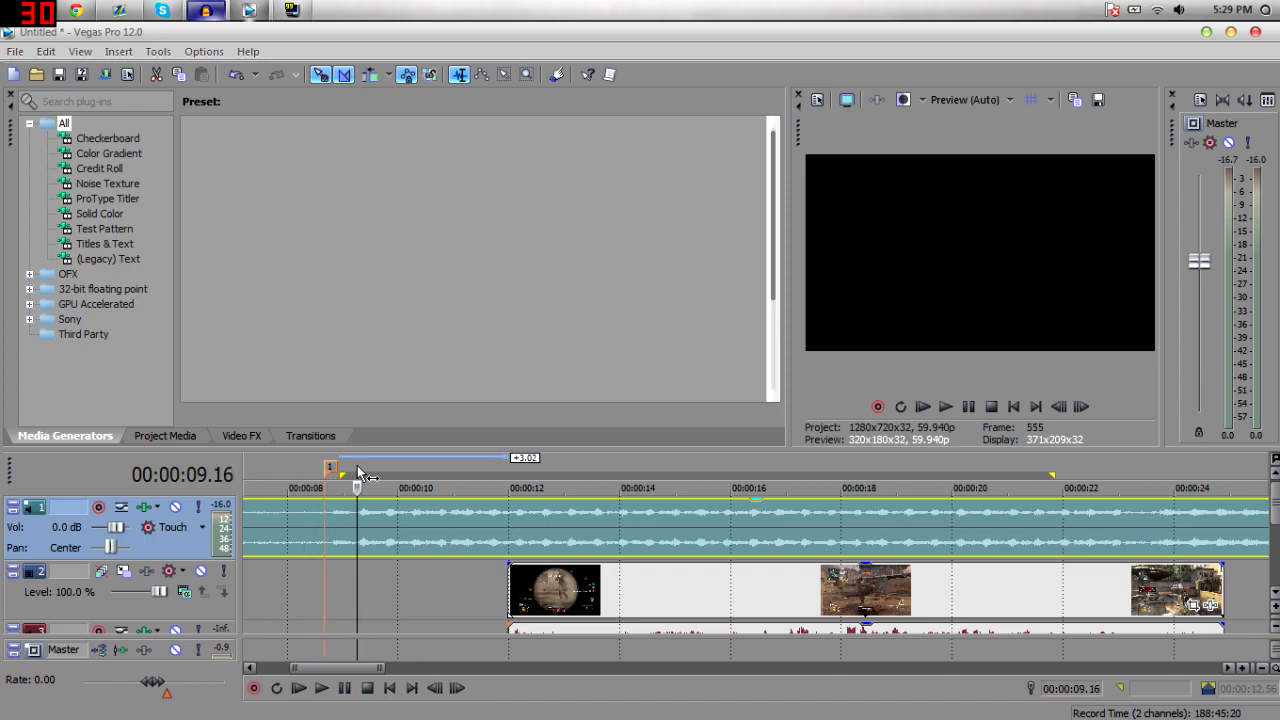
{"action": "left_click", "coordinate": [333, 467]}
{"action": "right_click", "coordinate": [333, 467]}
{"action": "left_click", "coordinate": [369, 518]}
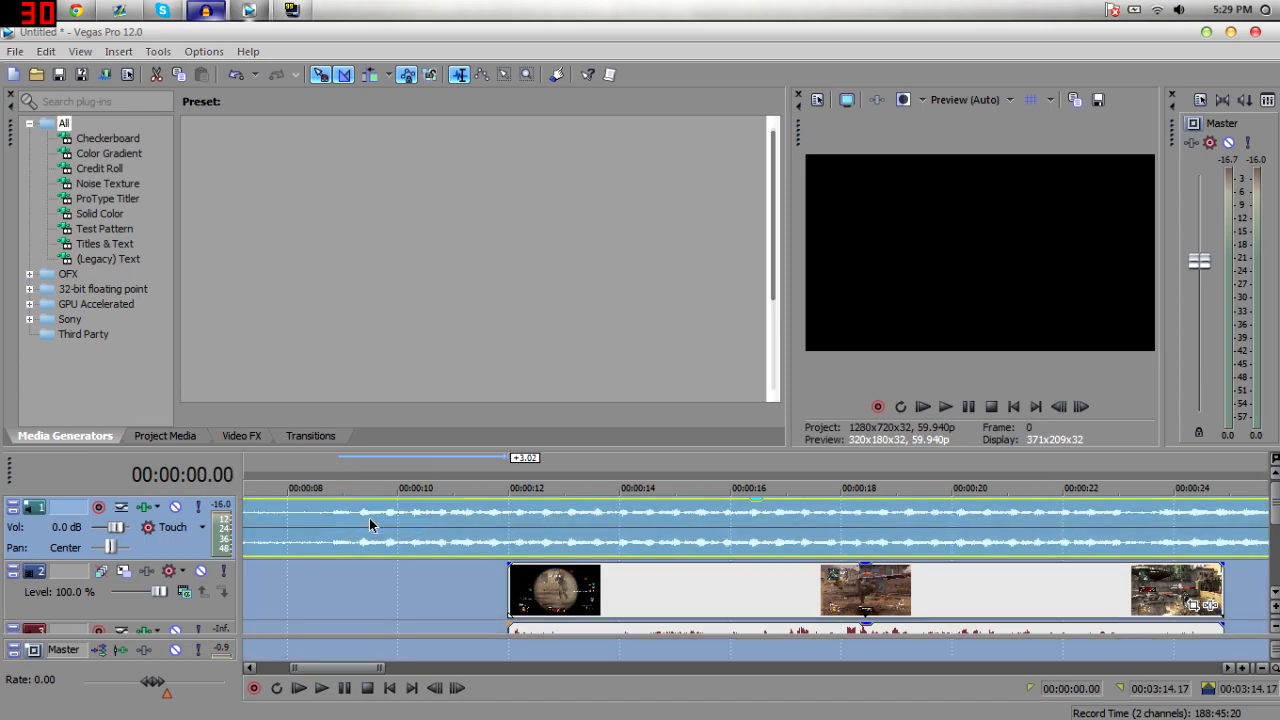
Drop a marker on the music during playback and delete that marker.
{"action": "left_click", "coordinate": [342, 518]}
{"action": "key", "text": "space"}
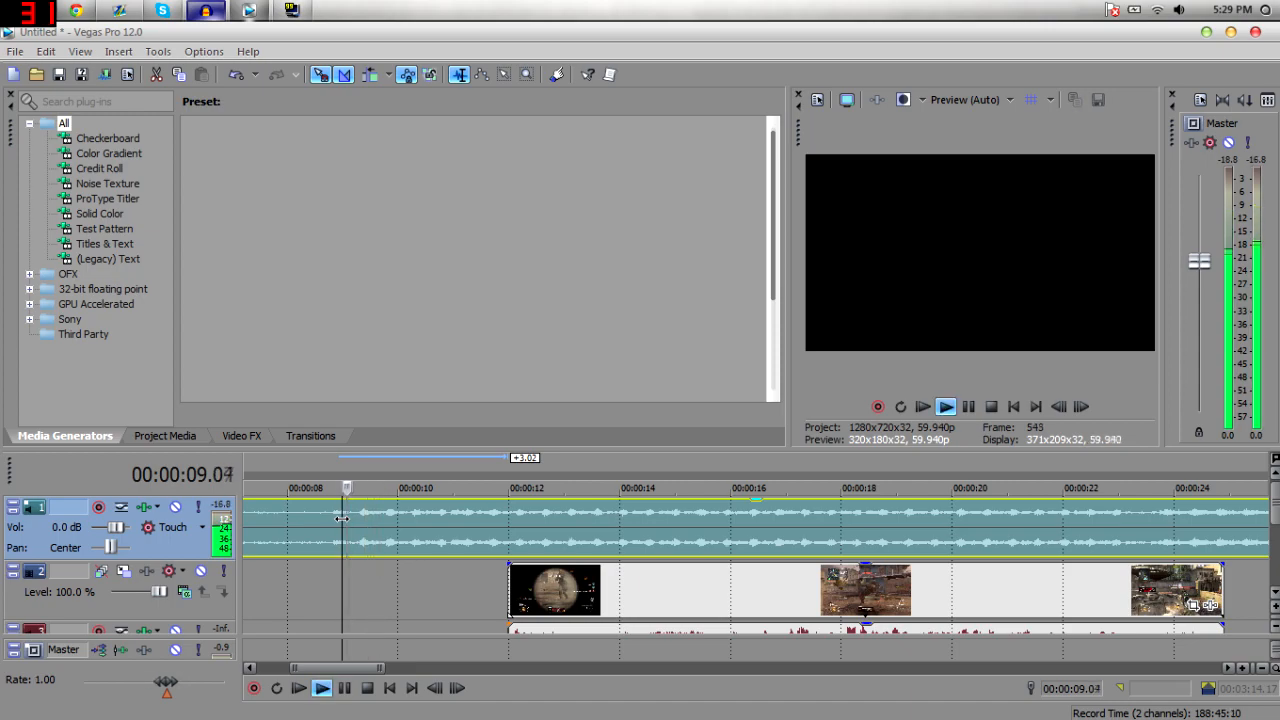
{"action": "key", "text": "m"}
{"action": "key", "text": "space"}
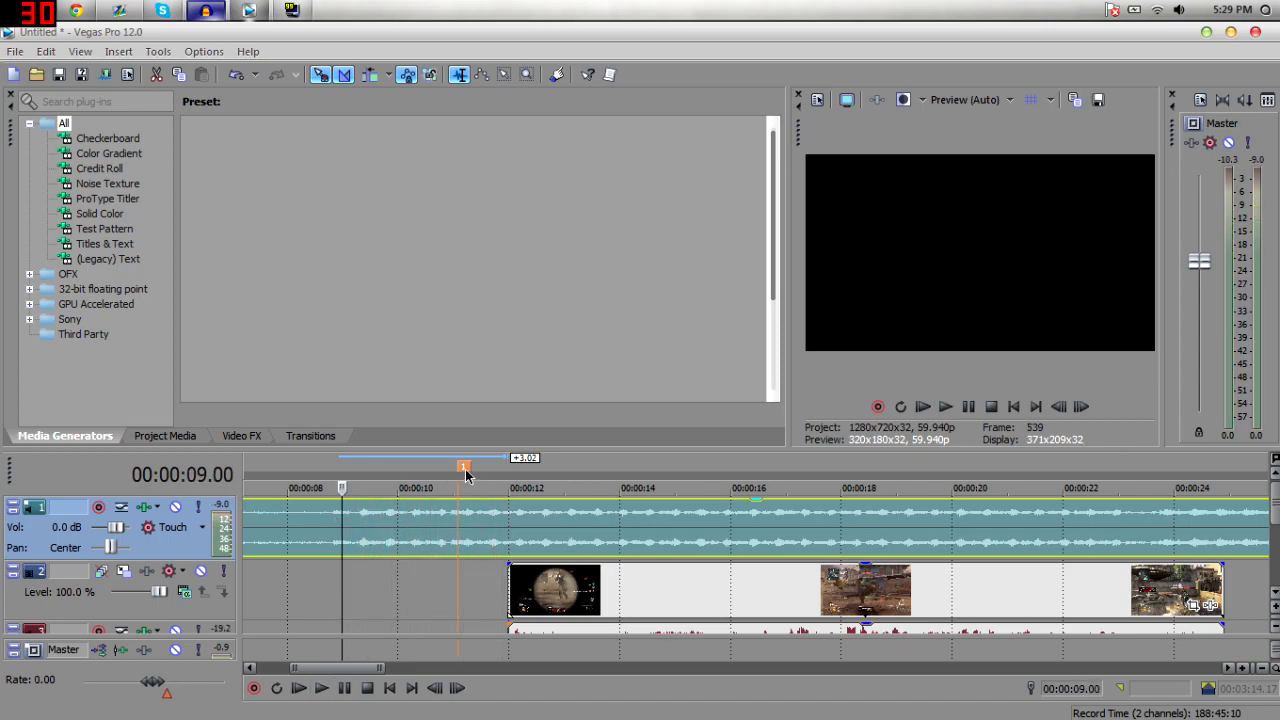
{"action": "left_click", "coordinate": [463, 467]}
{"action": "right_click", "coordinate": [464, 467]}
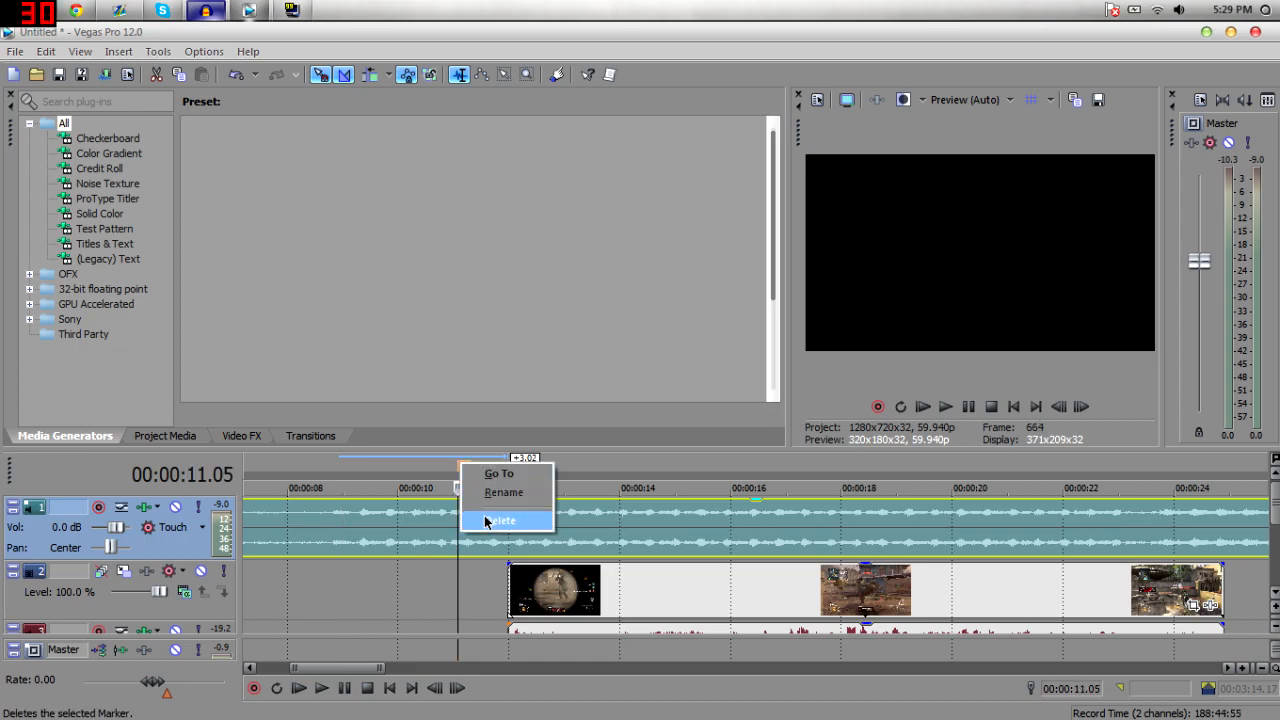
{"action": "left_click", "coordinate": [495, 517]}
Preview the music from about 8 seconds, starting and stopping playback several times.
{"action": "left_click", "coordinate": [300, 515]}
{"action": "key", "text": "space"}
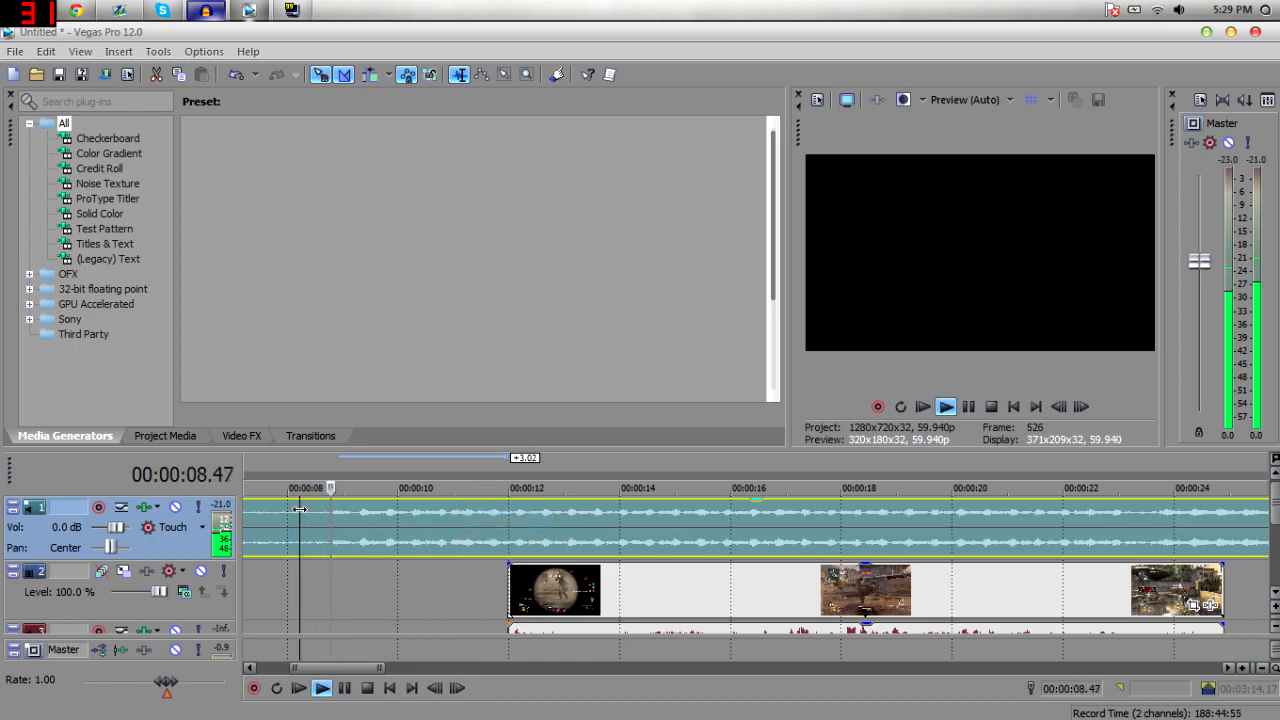
{"action": "key", "text": "space"}
{"action": "key", "text": "space"}
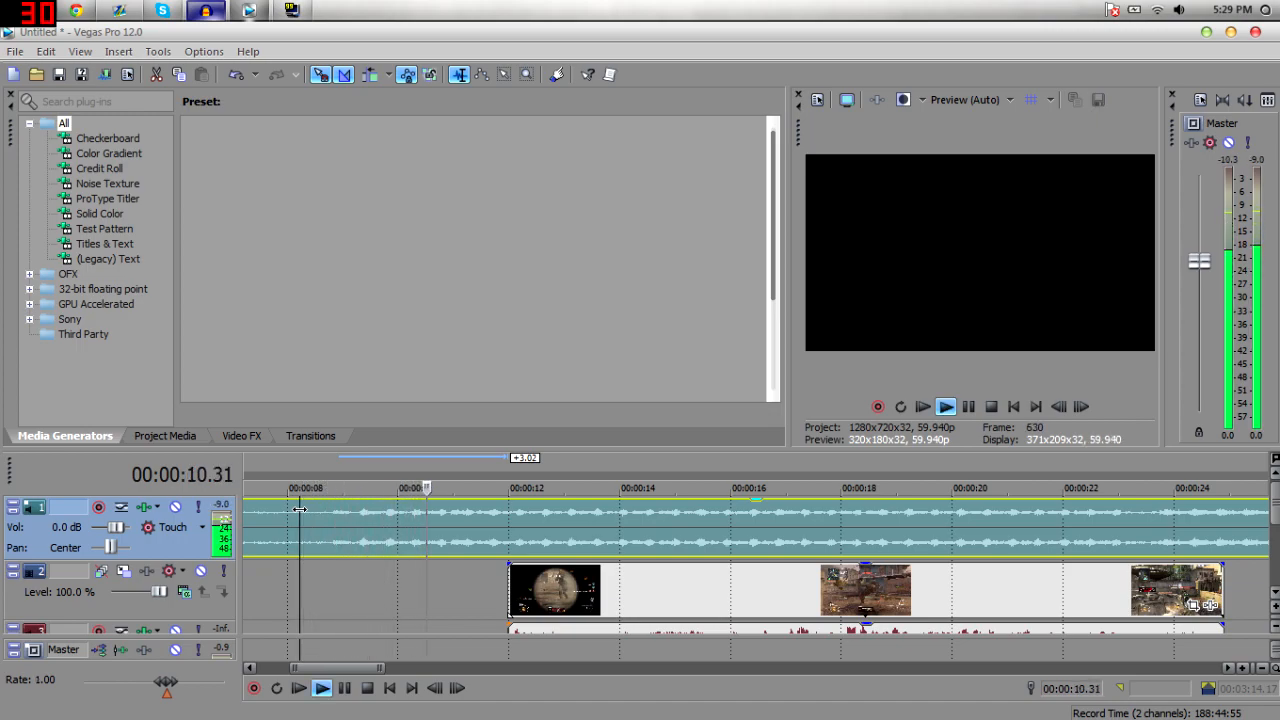
{"action": "key", "text": "space"}
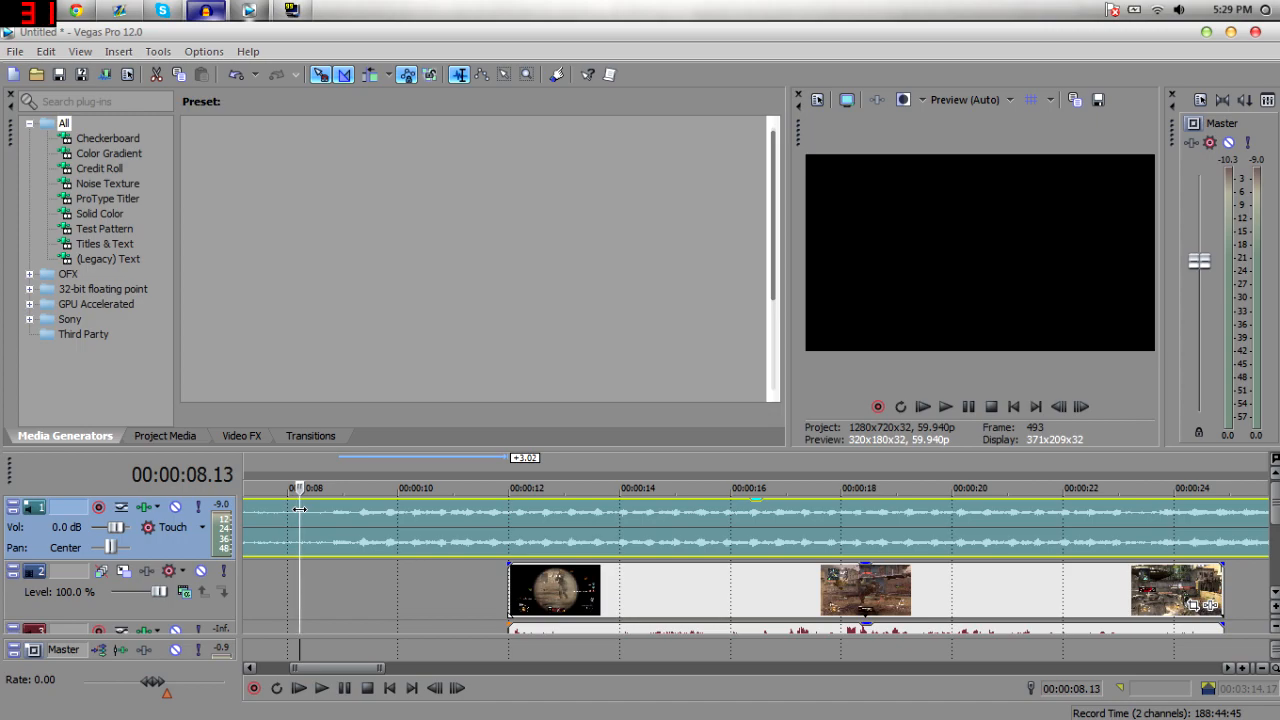
{"action": "key", "text": "space"}
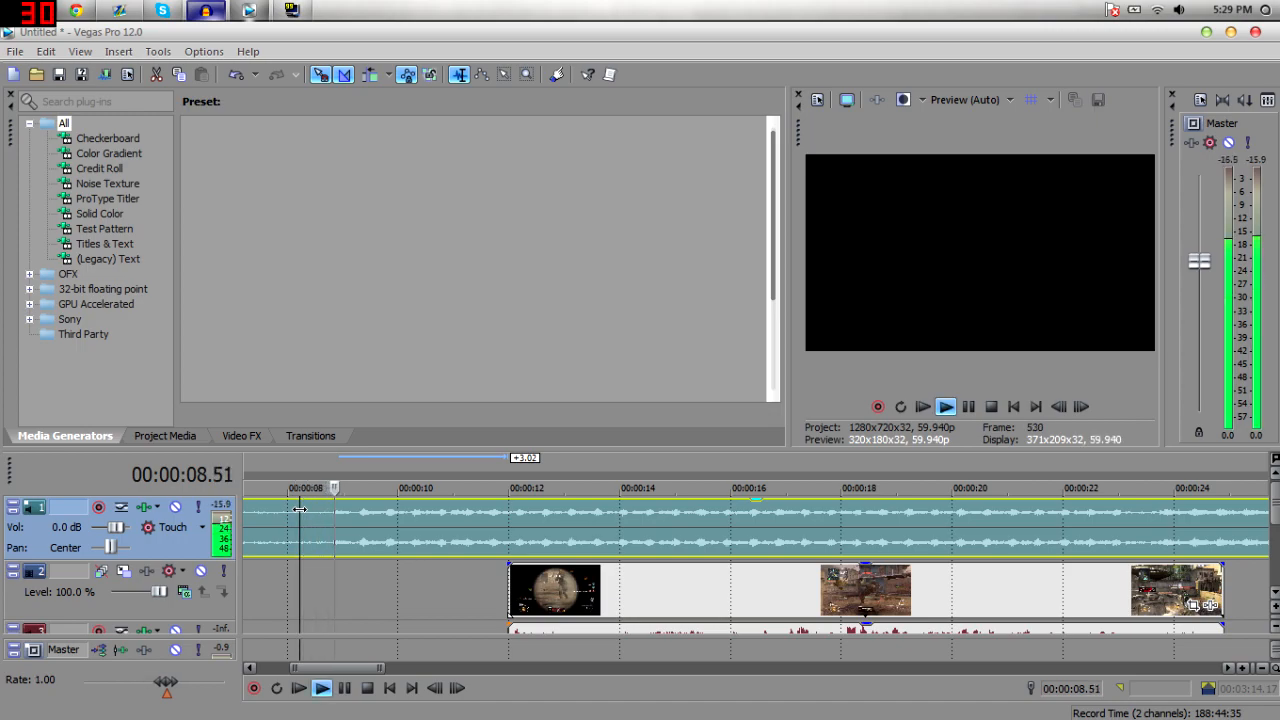
{"action": "key", "text": "space"}
{"action": "key", "text": "space"}
Drop a numbered marker on each beat of the music during playback, marking about 24 beats.
{"action": "key", "text": "m"}
{"action": "key", "text": "m"}
{"action": "key", "text": "m"}
{"action": "key", "text": "m"}
{"action": "key", "text": "m"}
{"action": "key", "text": "m"}
{"action": "key", "text": "m"}
{"action": "key", "text": "m"}
{"action": "key", "text": "m"}
{"action": "key", "text": "m"}
{"action": "key", "text": "m"}
{"action": "key", "text": "m"}
{"action": "key", "text": "m"}
{"action": "key", "text": "m"}
{"action": "key", "text": "m"}
{"action": "key", "text": "m"}
{"action": "key", "text": "m"}
{"action": "key", "text": "m"}
{"action": "key", "text": "m"}
{"action": "key", "text": "m"}
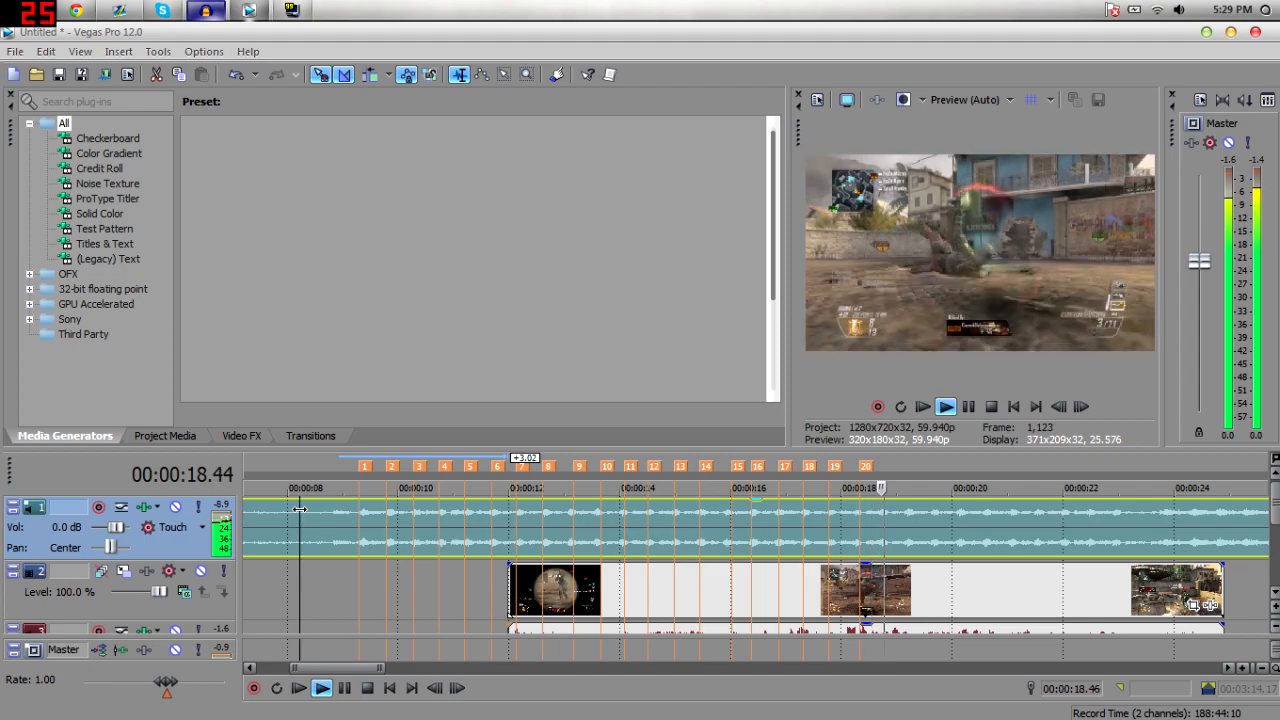
{"action": "key", "text": "m"}
{"action": "key", "text": "m"}
{"action": "key", "text": "m"}
{"action": "key", "text": "m"}
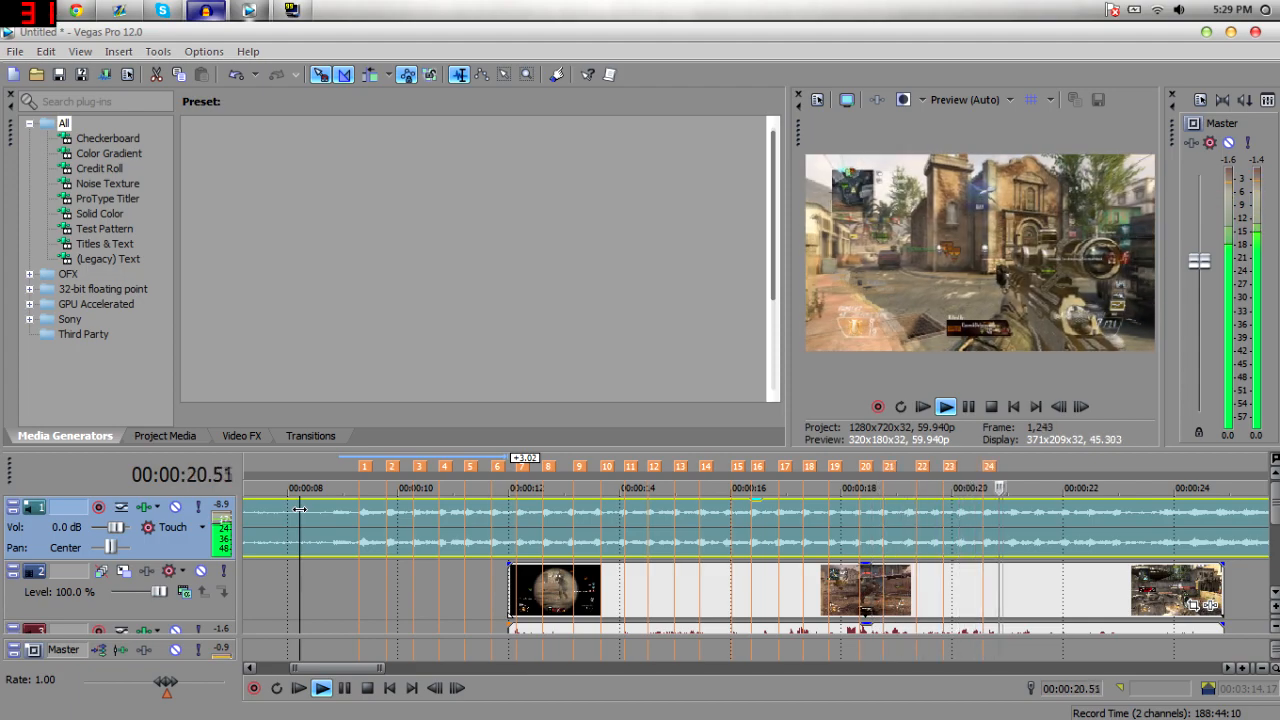
{"action": "key", "text": "space"}
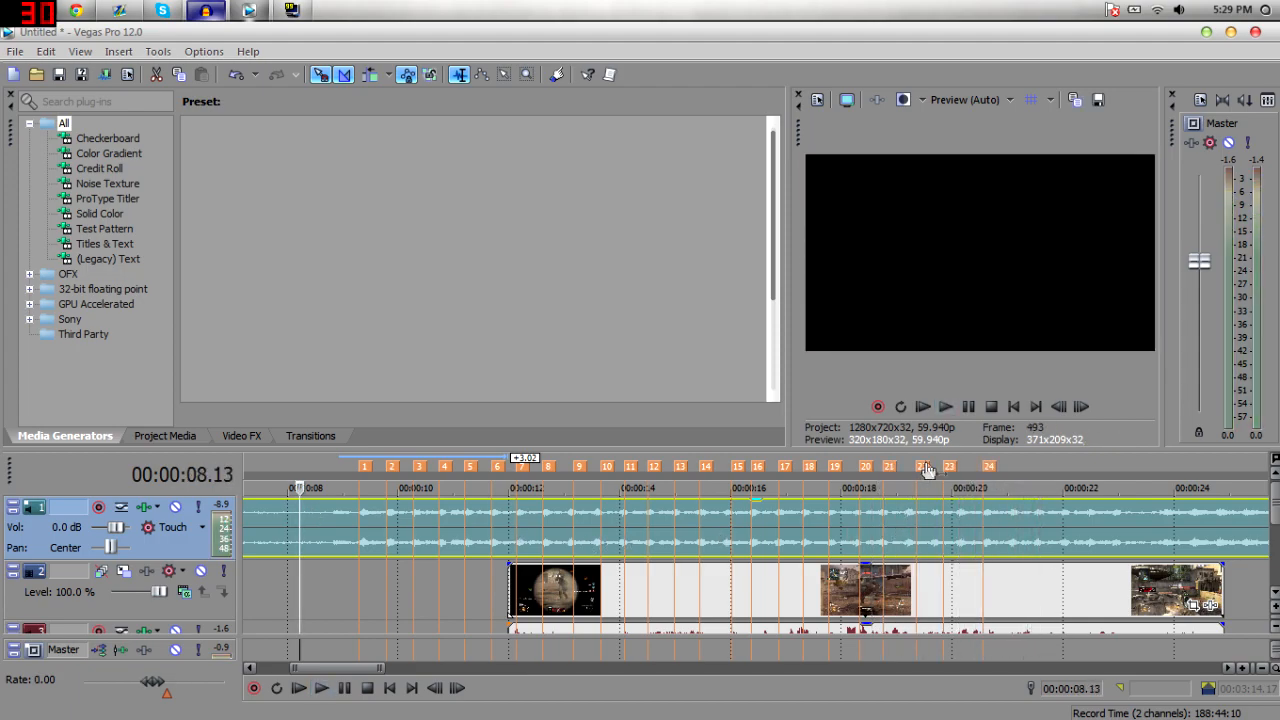
Move the gameplay clip earlier so it starts at the first beat marker, about 9.2 seconds.
{"action": "left_click_drag", "start_coordinate": [924, 467], "coordinate": [969, 466]}
{"action": "mouse_move", "coordinate": [923, 590]}
{"action": "left_mouse_down"}
{"action": "mouse_move", "coordinate": [1180, 555]}
{"action": "mouse_move", "coordinate": [656, 608]}
{"action": "left_mouse_up"}
{"action": "left_click", "coordinate": [359, 594]}
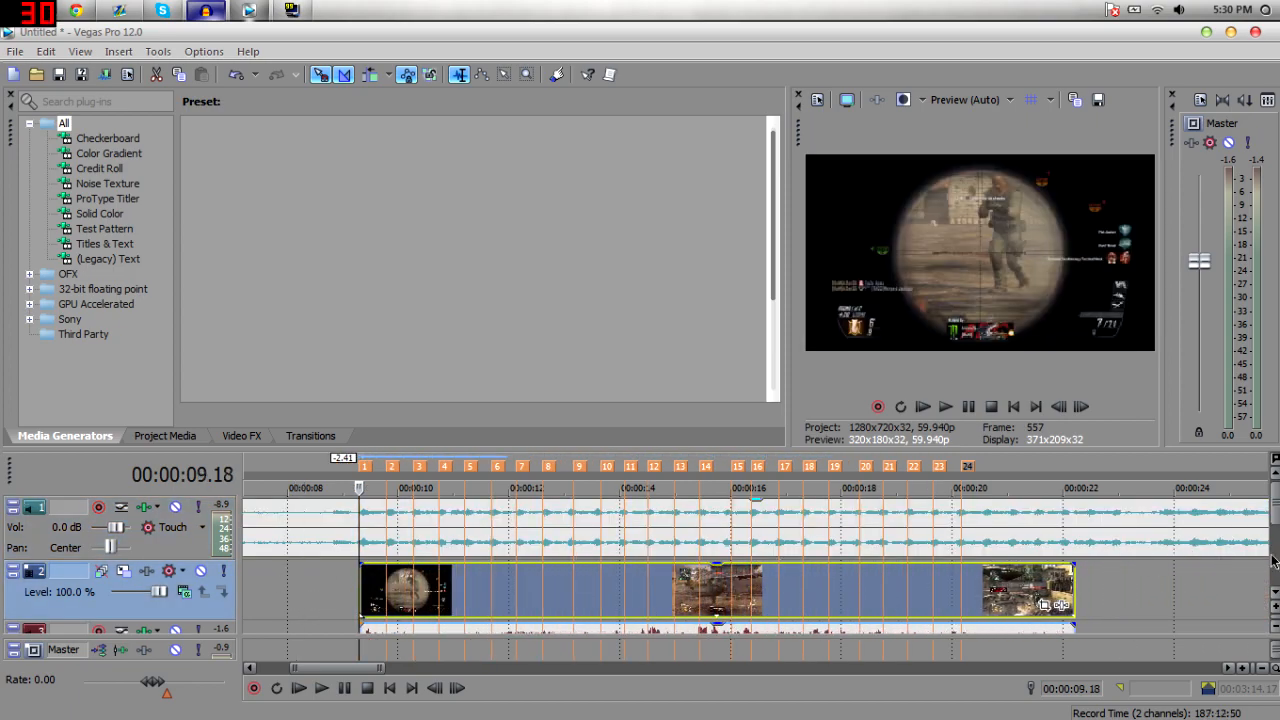
Zoom in on the clip's start and nudge the gameplay clip about 0.07 seconds earlier.
{"action": "scroll", "coordinate": [1265, 590], "scroll_direction": "down", "scroll_amount": 1}
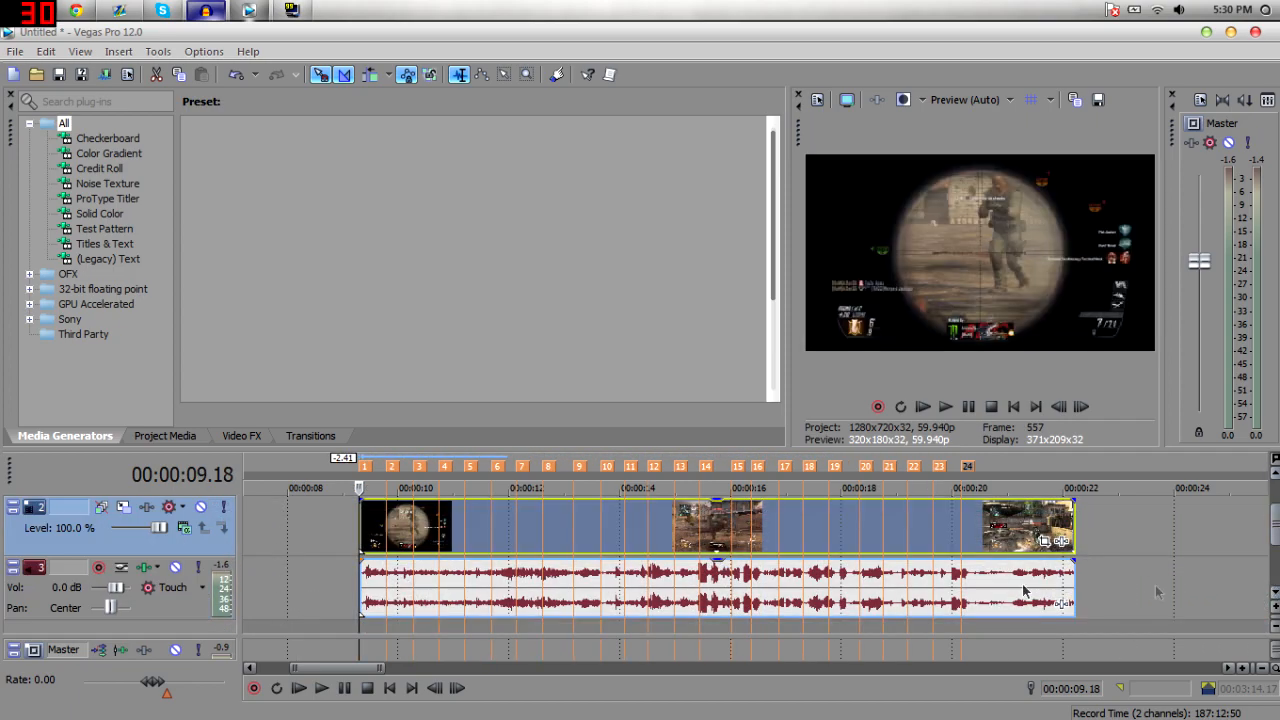
{"action": "left_click", "coordinate": [365, 582]}
{"action": "key", "text": "space"}
{"action": "key", "text": "space"}
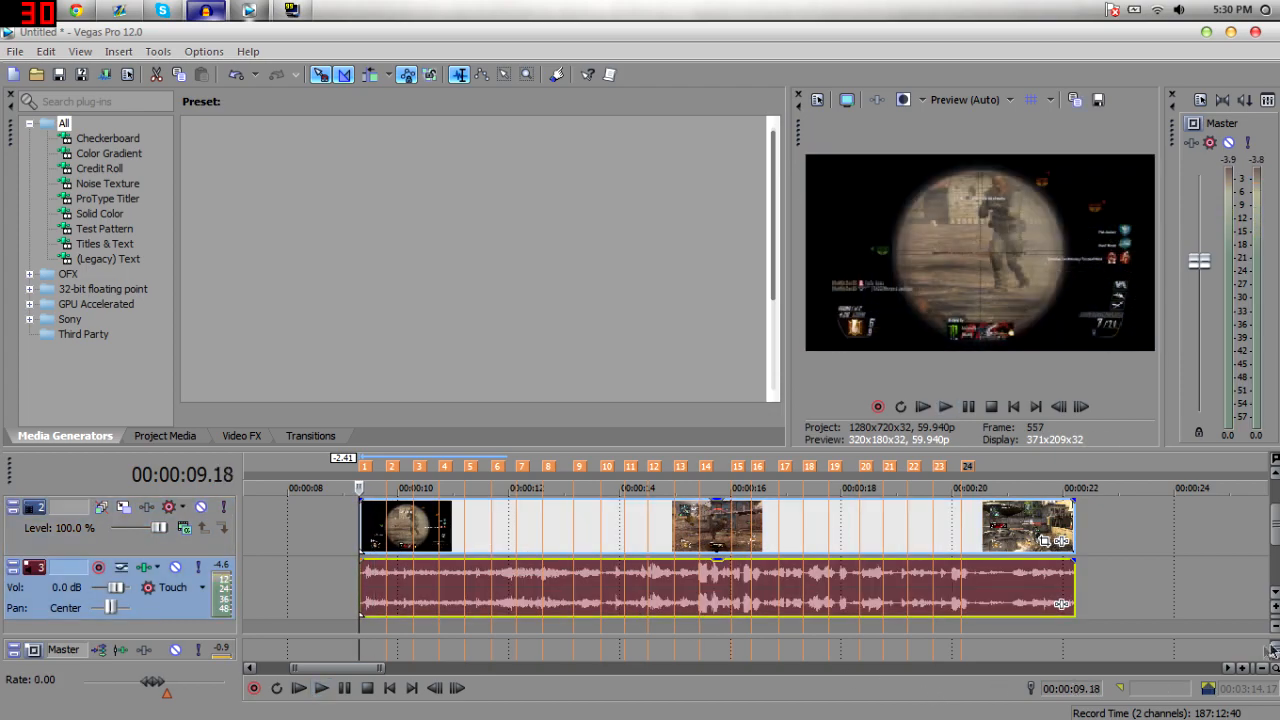
{"action": "left_click", "coordinate": [1247, 668]}
{"action": "left_click", "coordinate": [1247, 668]}
{"action": "key", "text": "space"}
{"action": "key", "text": "space"}
{"action": "left_click", "coordinate": [769, 583]}
{"action": "left_click", "coordinate": [760, 586]}
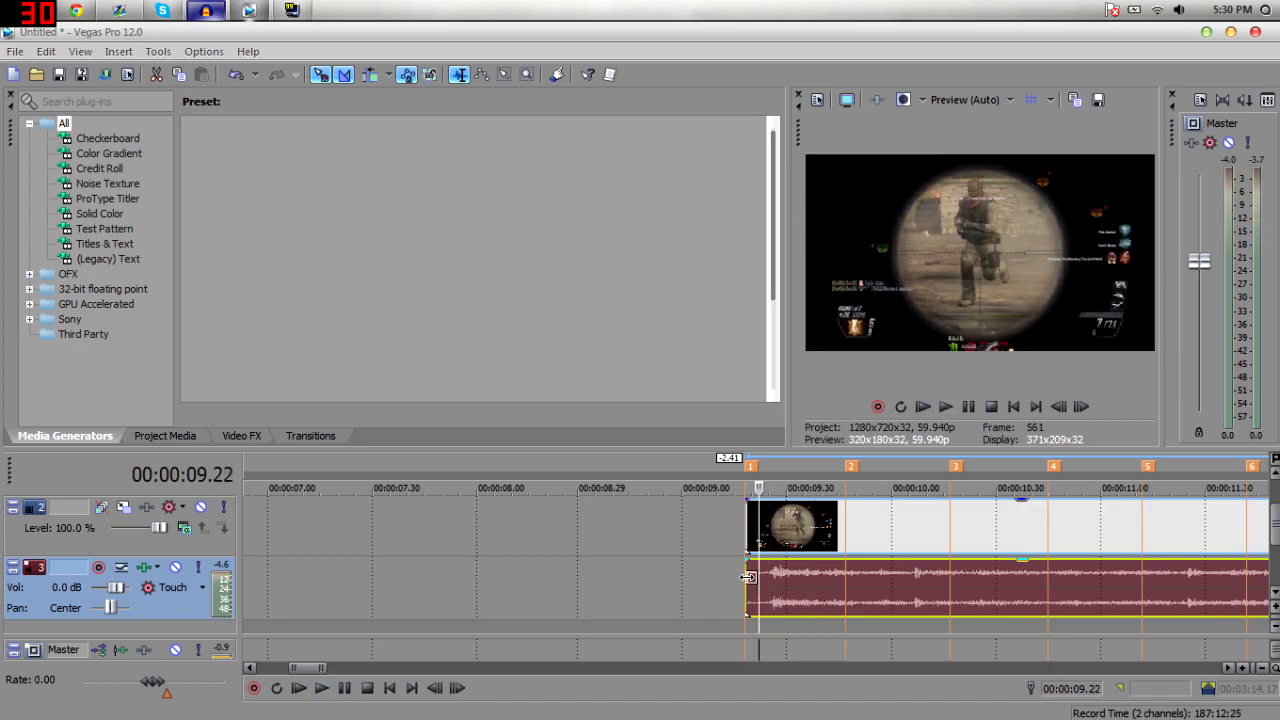
{"action": "left_click", "coordinate": [748, 578]}
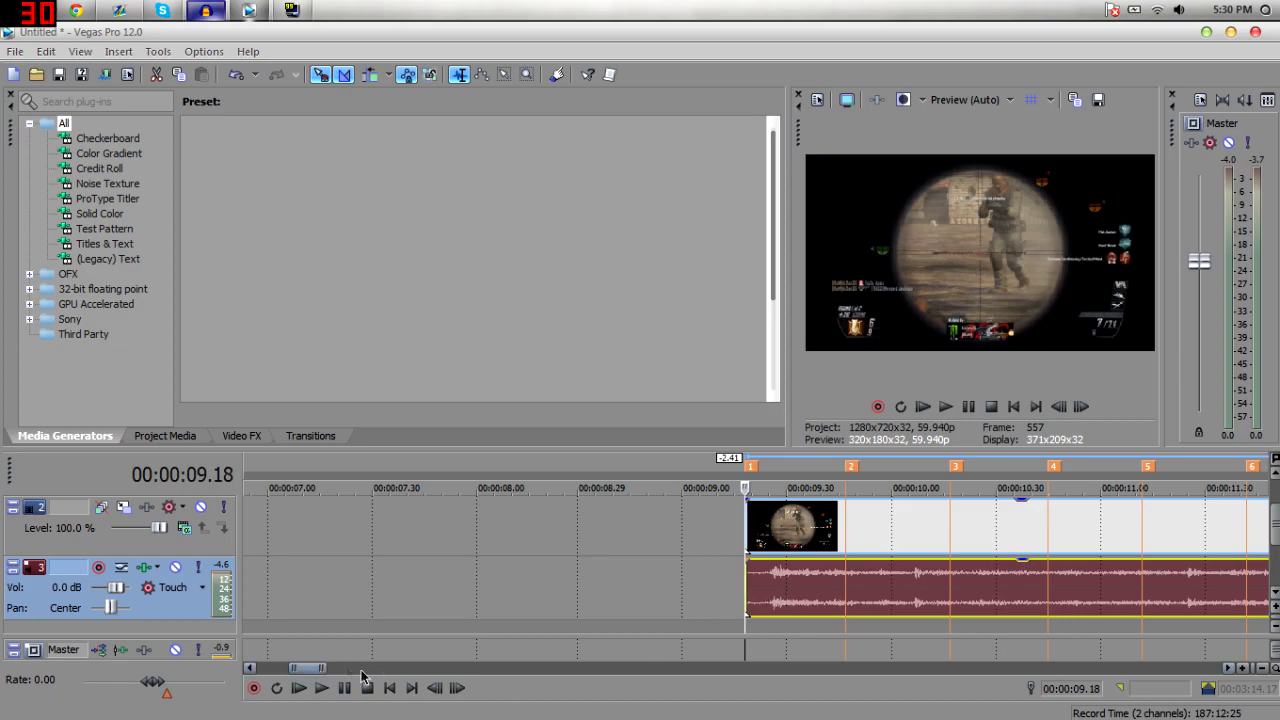
{"action": "left_click_drag", "start_coordinate": [803, 530], "coordinate": [780, 530]}
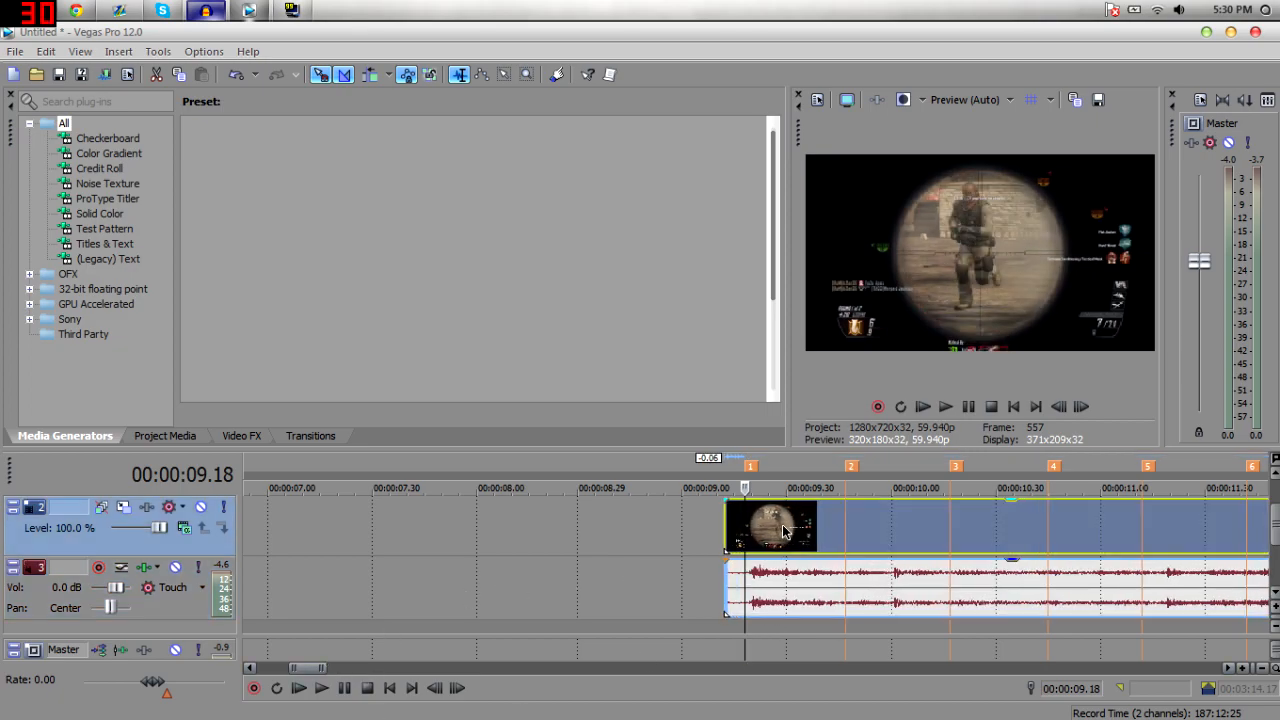
{"action": "left_click", "coordinate": [721, 519]}
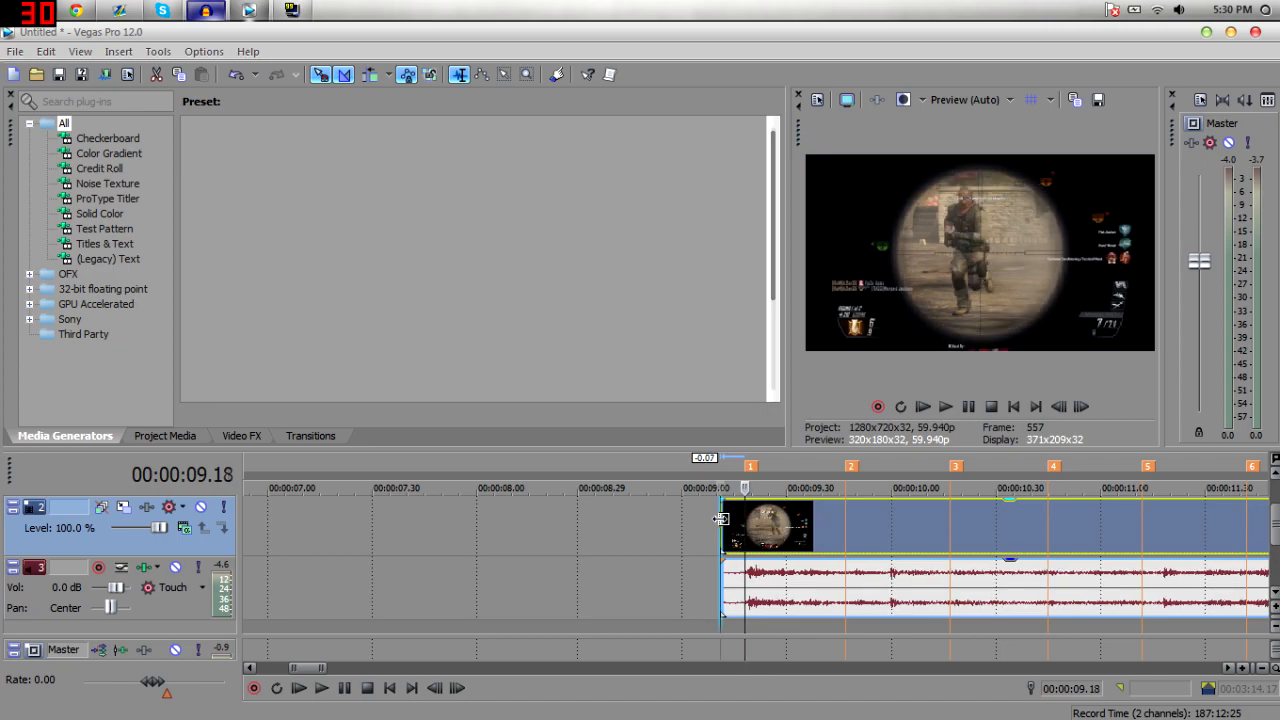
Preview the clip's opening against the music and scroll the timeline back.
{"action": "key", "text": "space"}
{"action": "key", "text": "space"}
{"action": "key", "text": "space"}
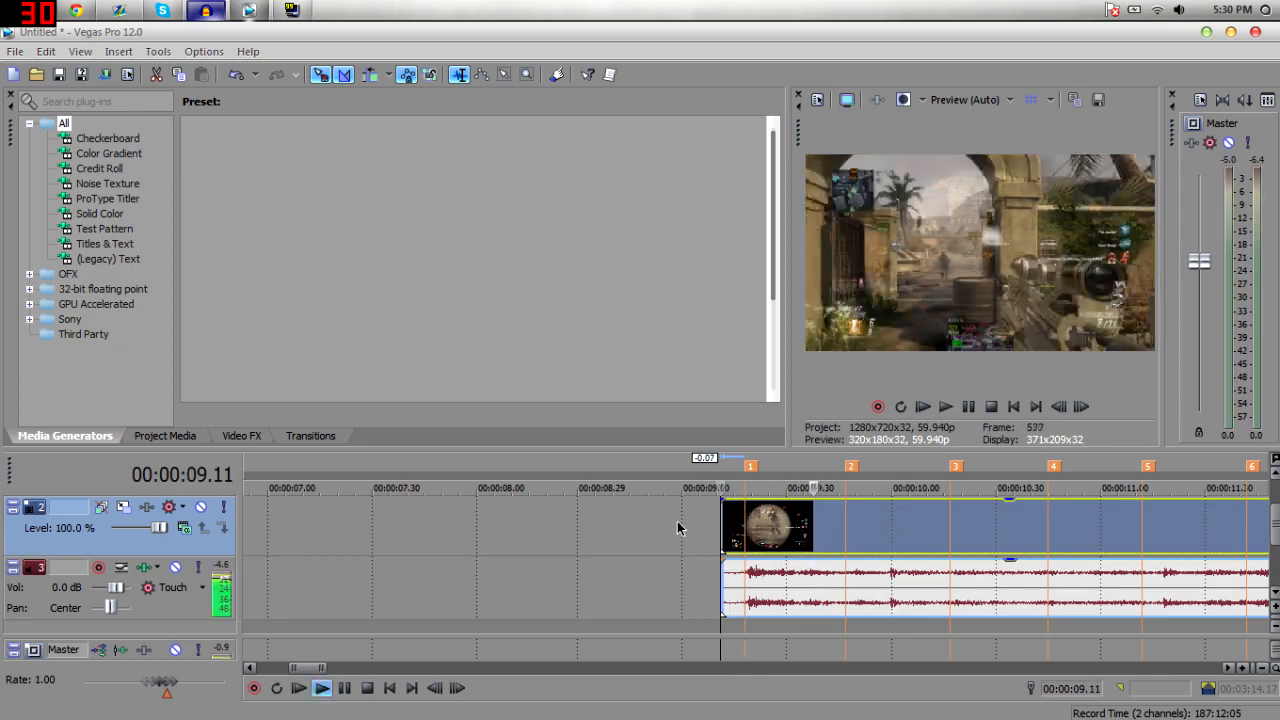
{"action": "left_click", "coordinate": [680, 525]}
{"action": "key", "text": "space"}
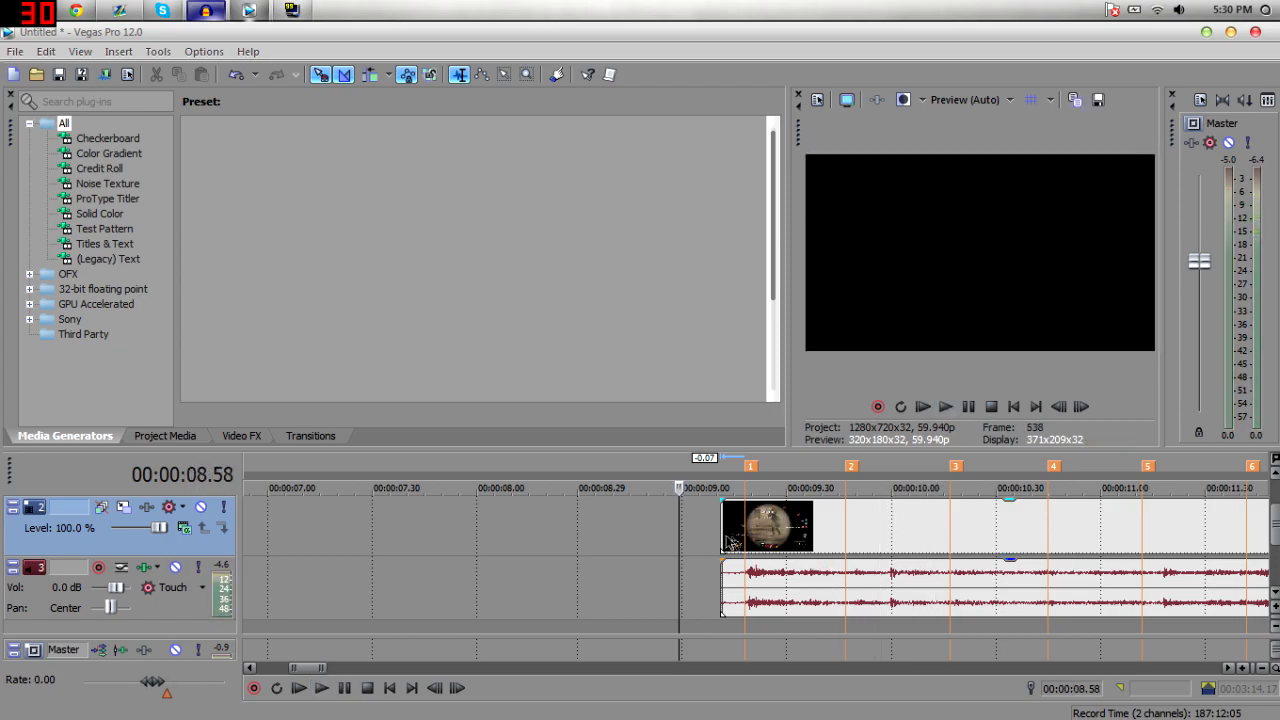
{"action": "left_click", "coordinate": [738, 538]}
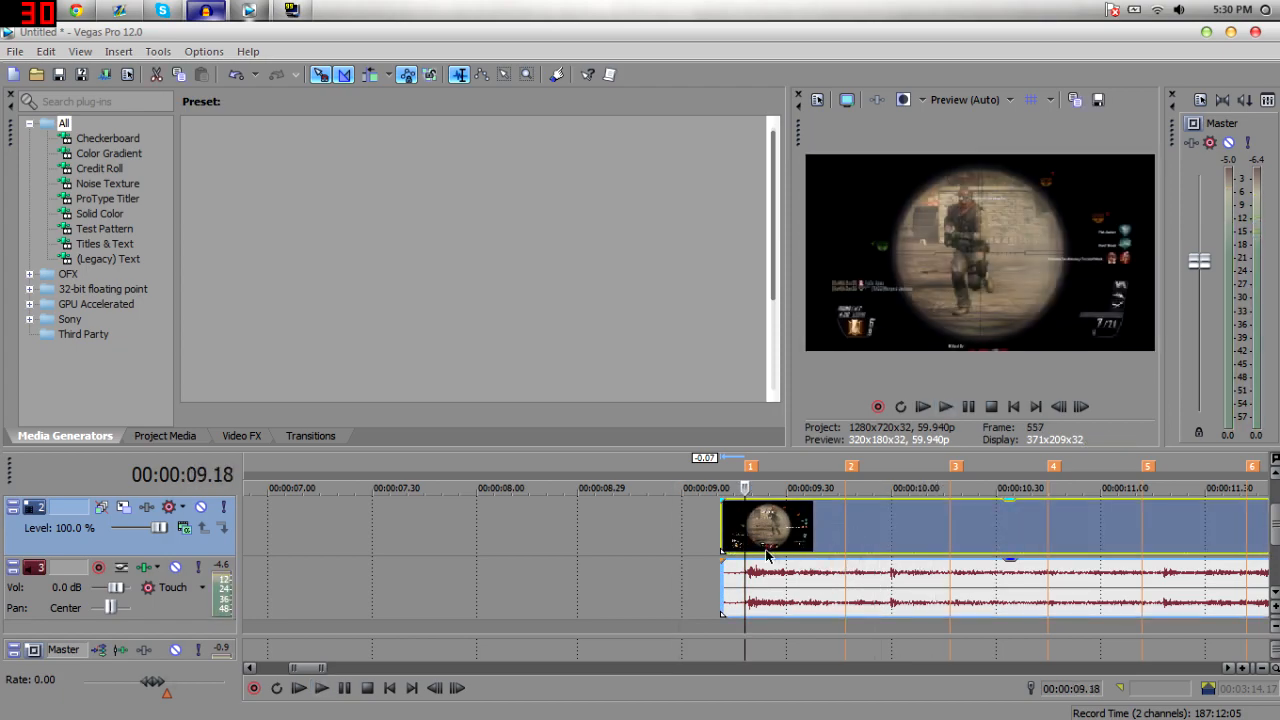
{"action": "left_click", "coordinate": [754, 553]}
{"action": "mouse_move", "coordinate": [325, 667]}
{"action": "left_mouse_down"}
{"action": "mouse_move", "coordinate": [390, 667]}
{"action": "mouse_move", "coordinate": [345, 667]}
{"action": "left_mouse_up"}
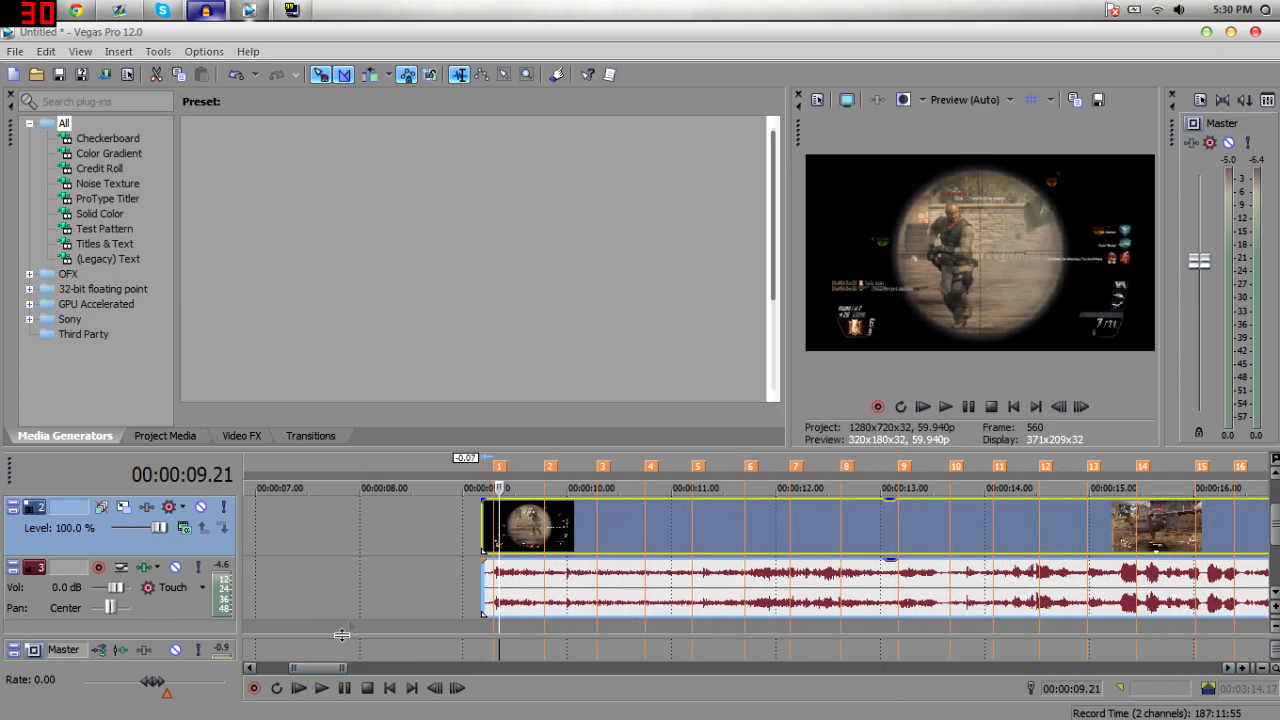
Play the start of the clip from several cursor positions to check its sync with the beat.
{"action": "left_click", "coordinate": [474, 515]}
{"action": "left_click", "coordinate": [537, 516]}
{"action": "left_click", "coordinate": [495, 518]}
{"action": "left_click", "coordinate": [559, 526]}
{"action": "left_click", "coordinate": [547, 521]}
{"action": "key", "text": "space"}
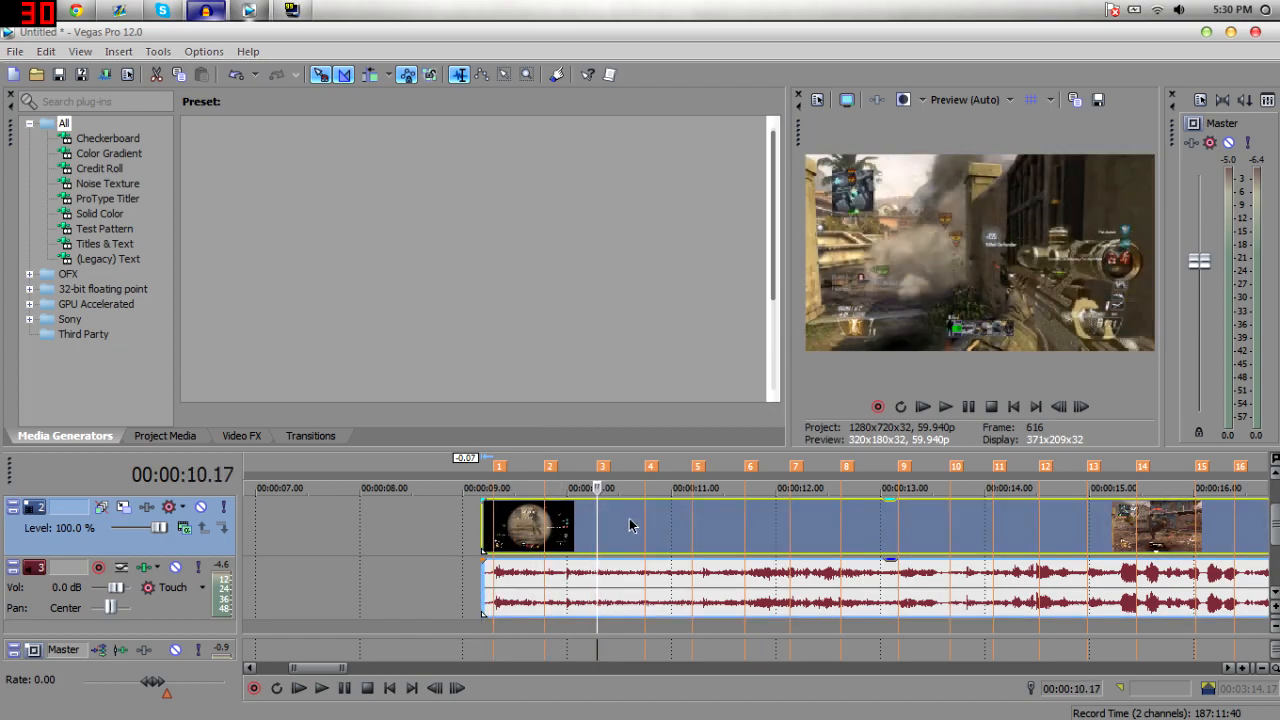
{"action": "key", "text": "Return"}
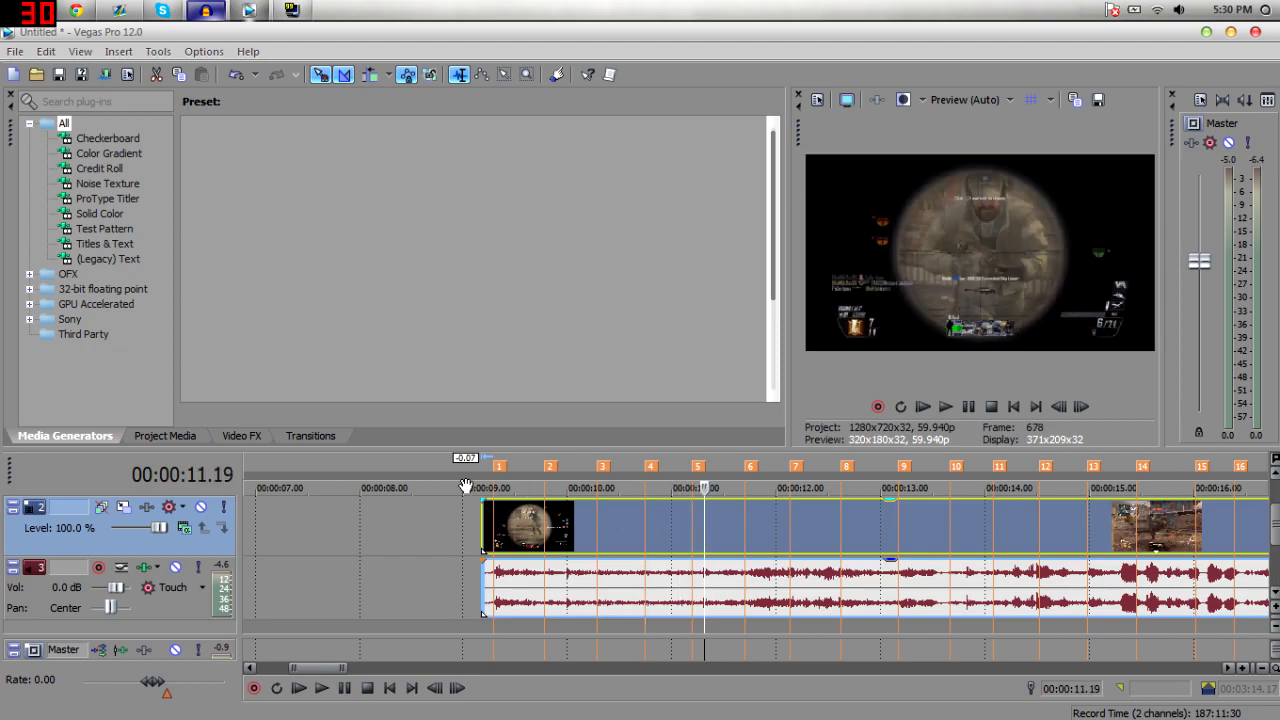
{"action": "left_click", "coordinate": [496, 548]}
{"action": "left_click", "coordinate": [596, 538]}
{"action": "left_click", "coordinate": [495, 545]}
{"action": "left_click", "coordinate": [623, 538]}
{"action": "left_click", "coordinate": [598, 536]}
{"action": "left_click", "coordinate": [637, 538]}
{"action": "left_click", "coordinate": [692, 538]}
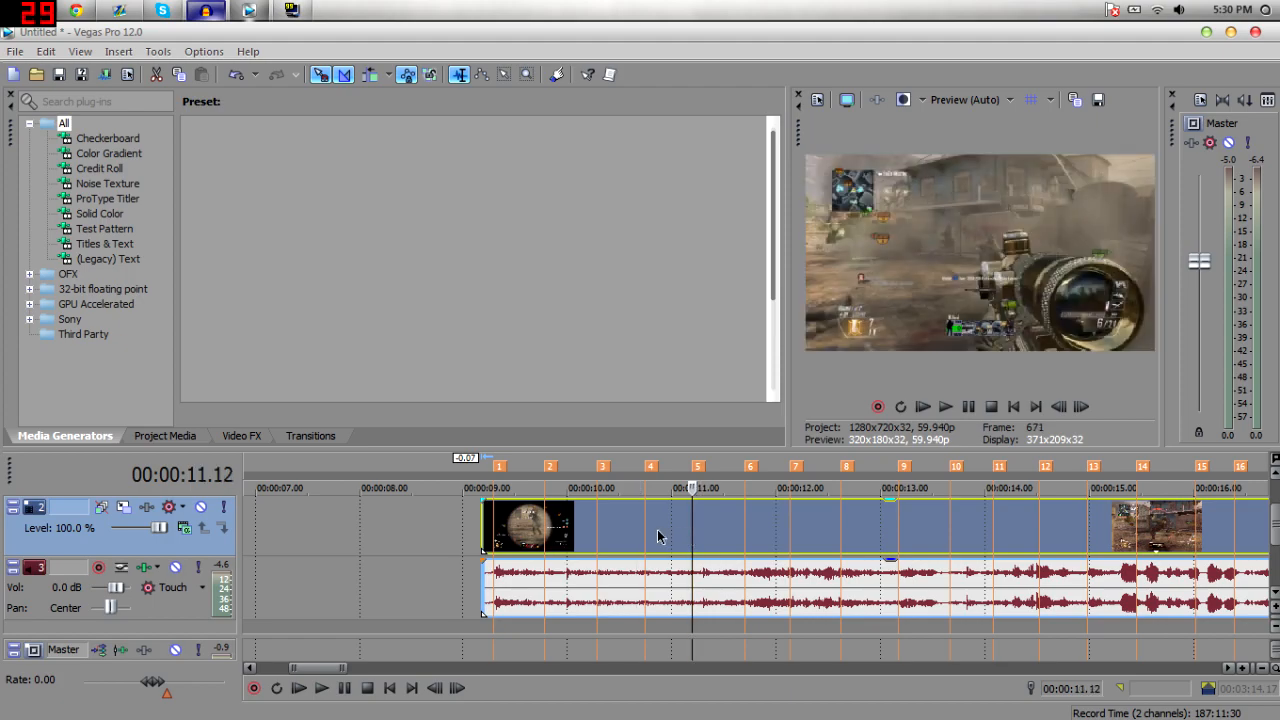
{"action": "left_click", "coordinate": [488, 522]}
{"action": "key", "text": "space"}
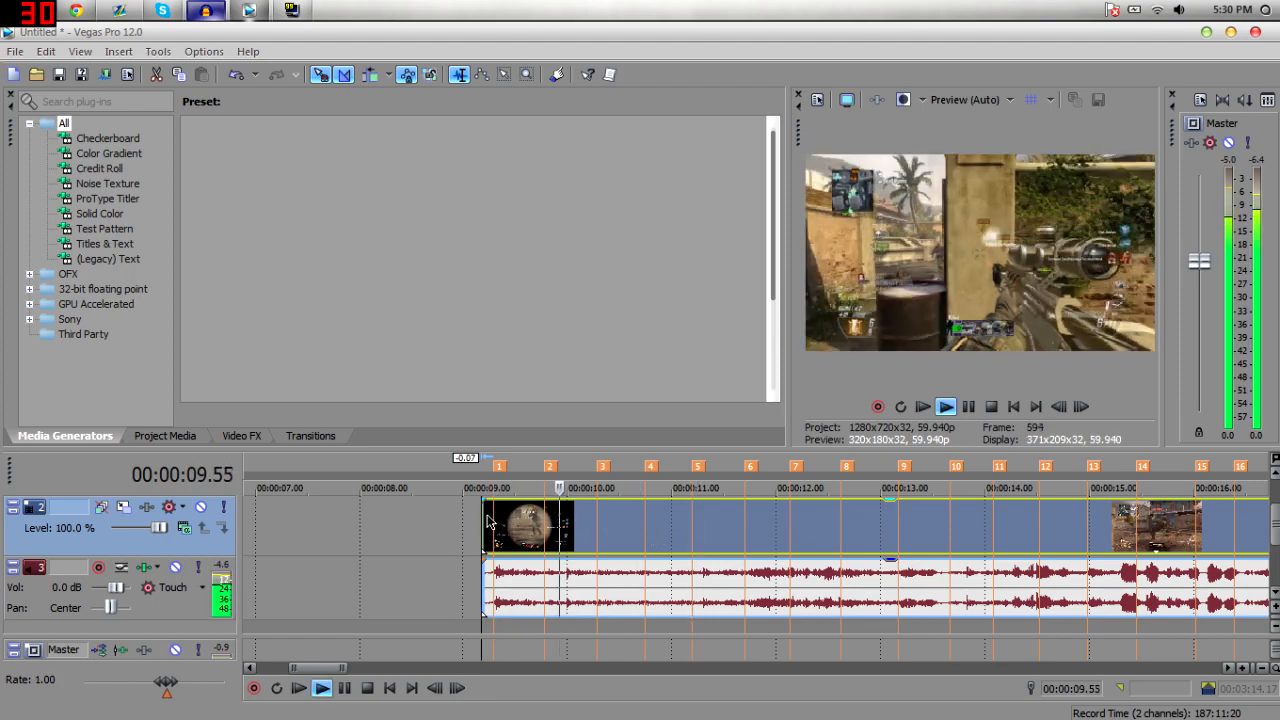
{"action": "key", "text": "space"}
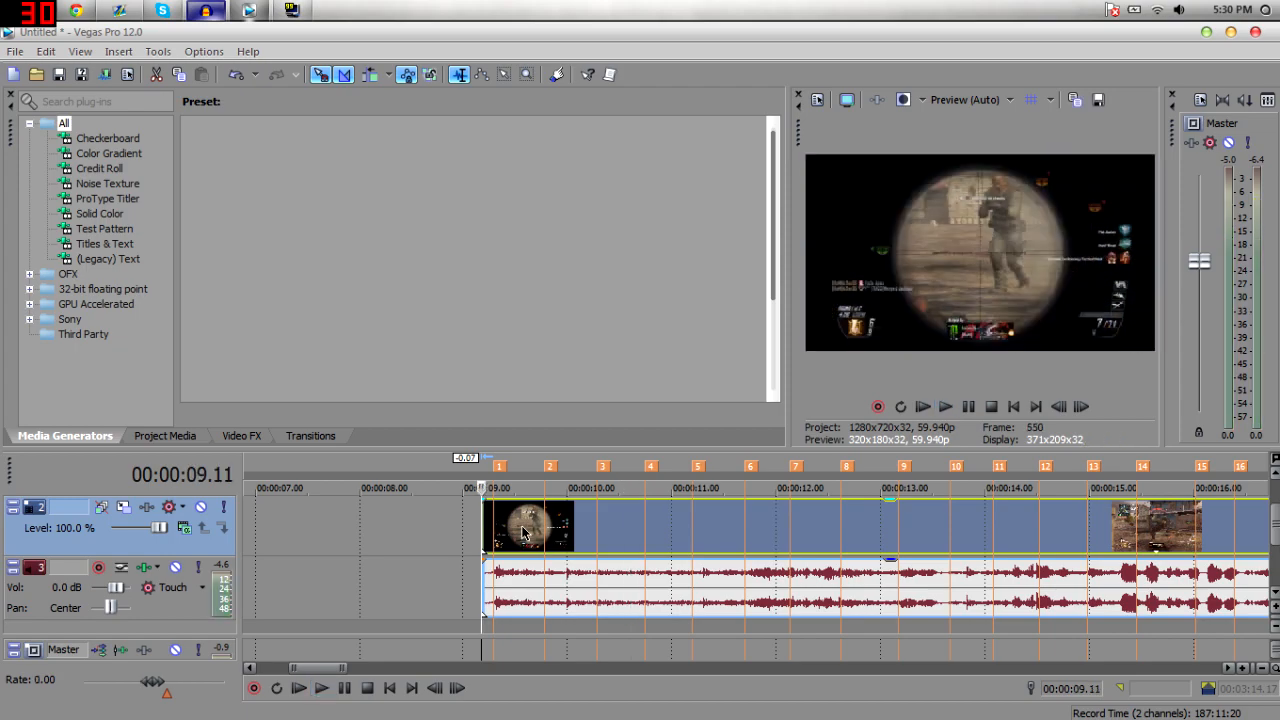
{"action": "key", "text": "space"}
{"action": "key", "text": "space"}
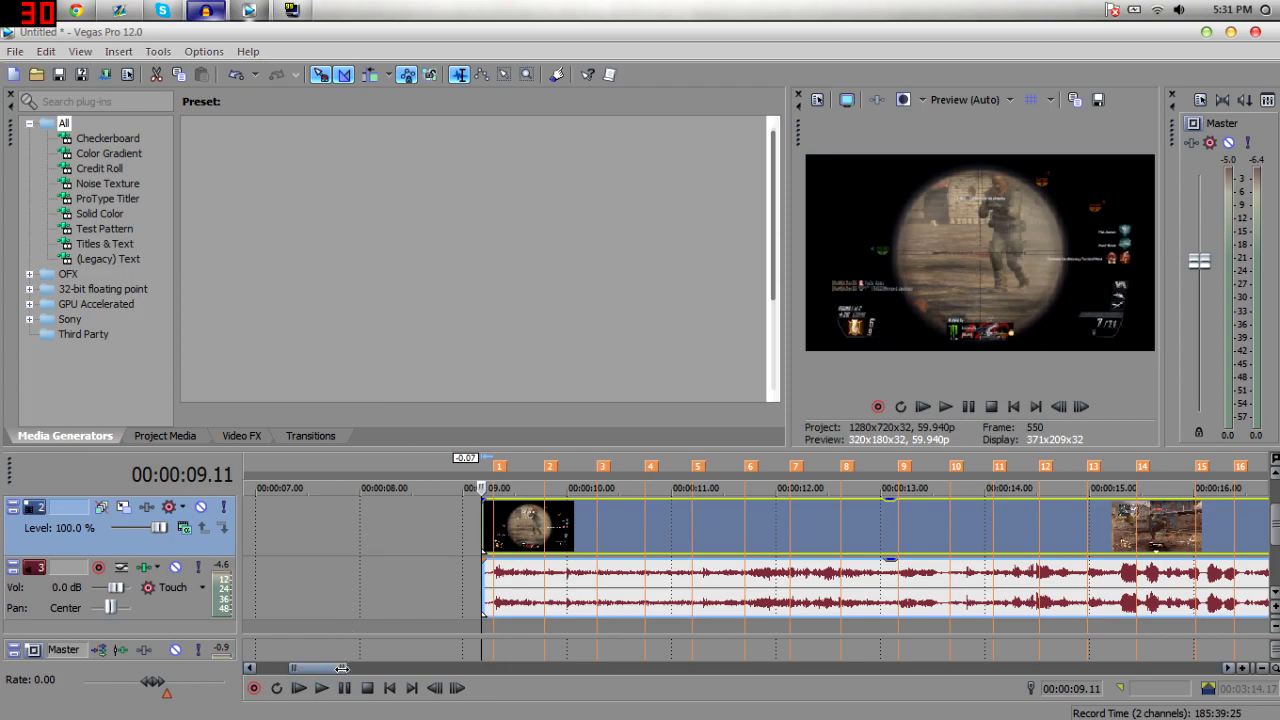
Zoom further in and replay the clip's opening from different points.
{"action": "left_click", "coordinate": [1243, 669]}
{"action": "left_click_drag", "start_coordinate": [309, 668], "coordinate": [335, 685]}
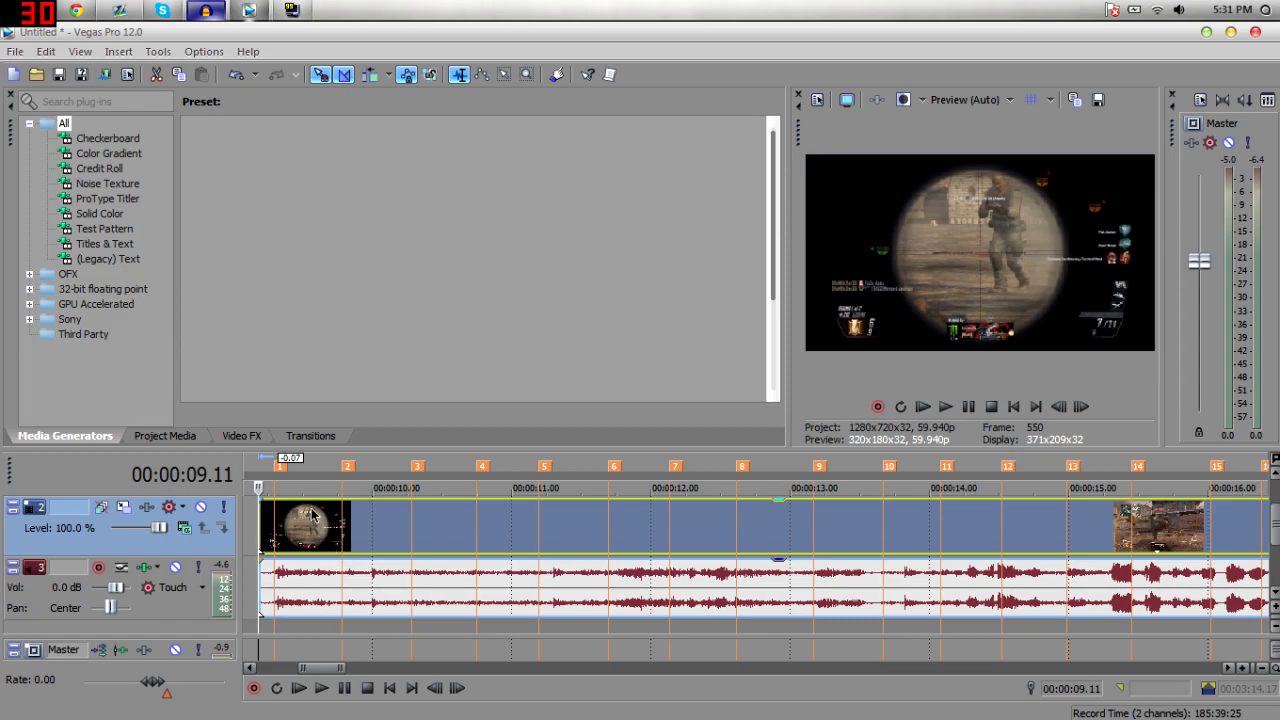
{"action": "key", "text": "space"}
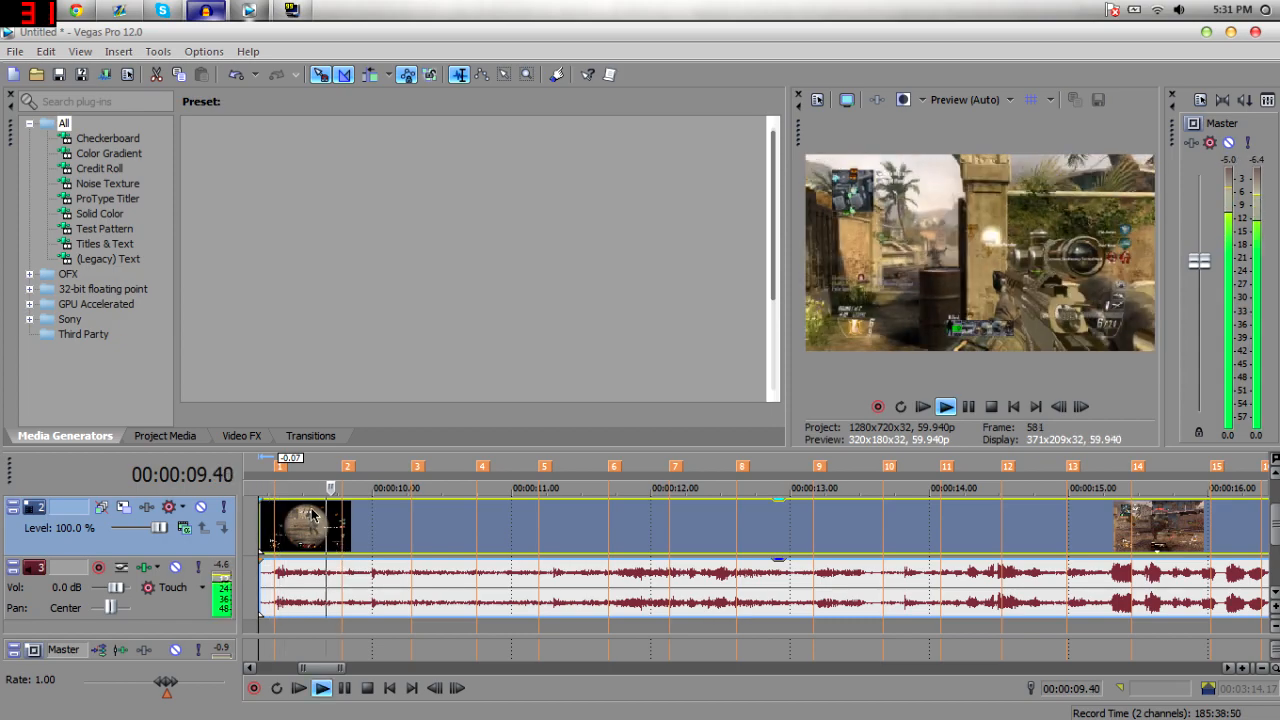
{"action": "key", "text": "space"}
{"action": "left_click", "coordinate": [303, 540]}
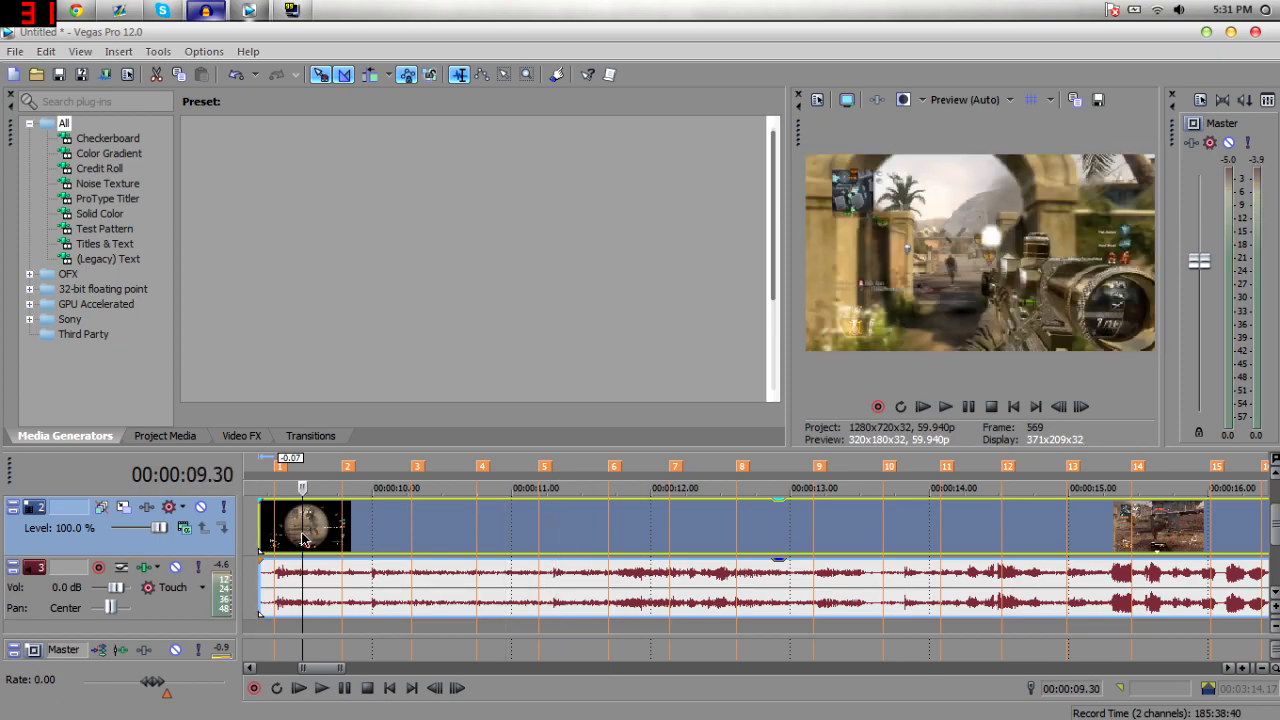
{"action": "left_click", "coordinate": [355, 544]}
{"action": "left_click", "coordinate": [275, 525]}
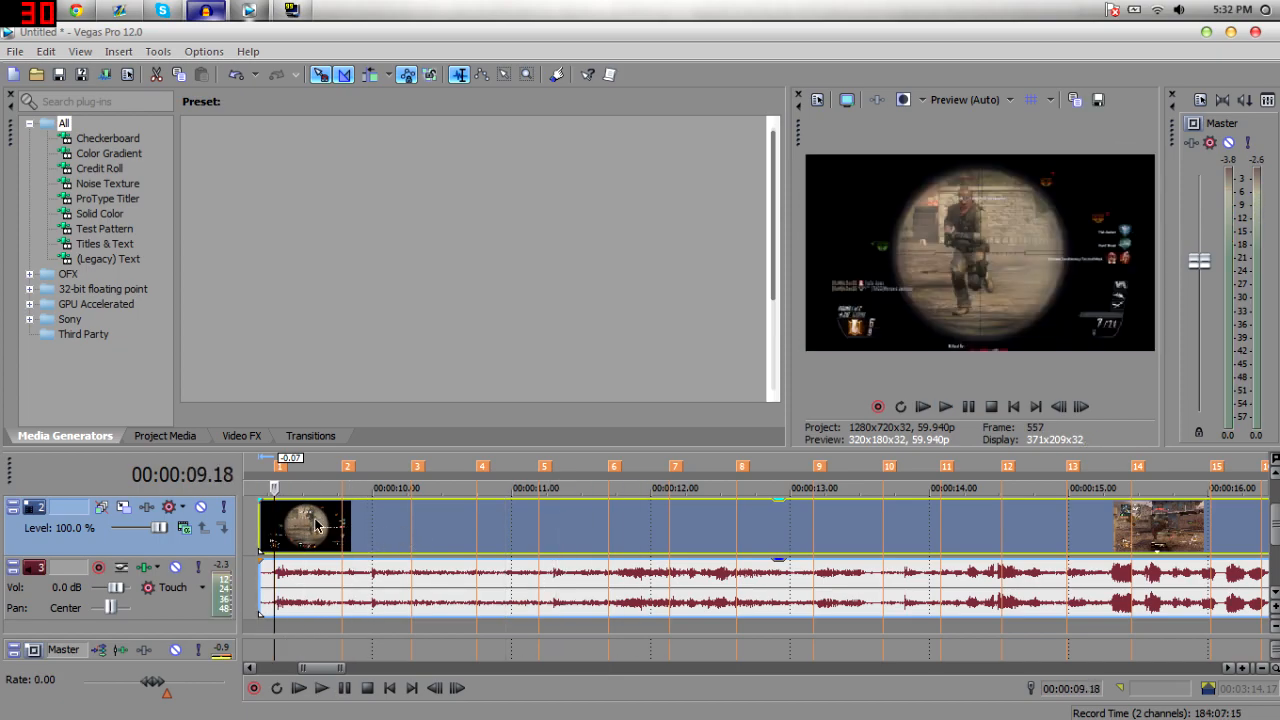
{"action": "left_click", "coordinate": [412, 535]}
{"action": "left_click", "coordinate": [275, 518]}
{"action": "left_click", "coordinate": [345, 530]}
{"action": "left_click", "coordinate": [390, 530]}
{"action": "left_click", "coordinate": [412, 528]}
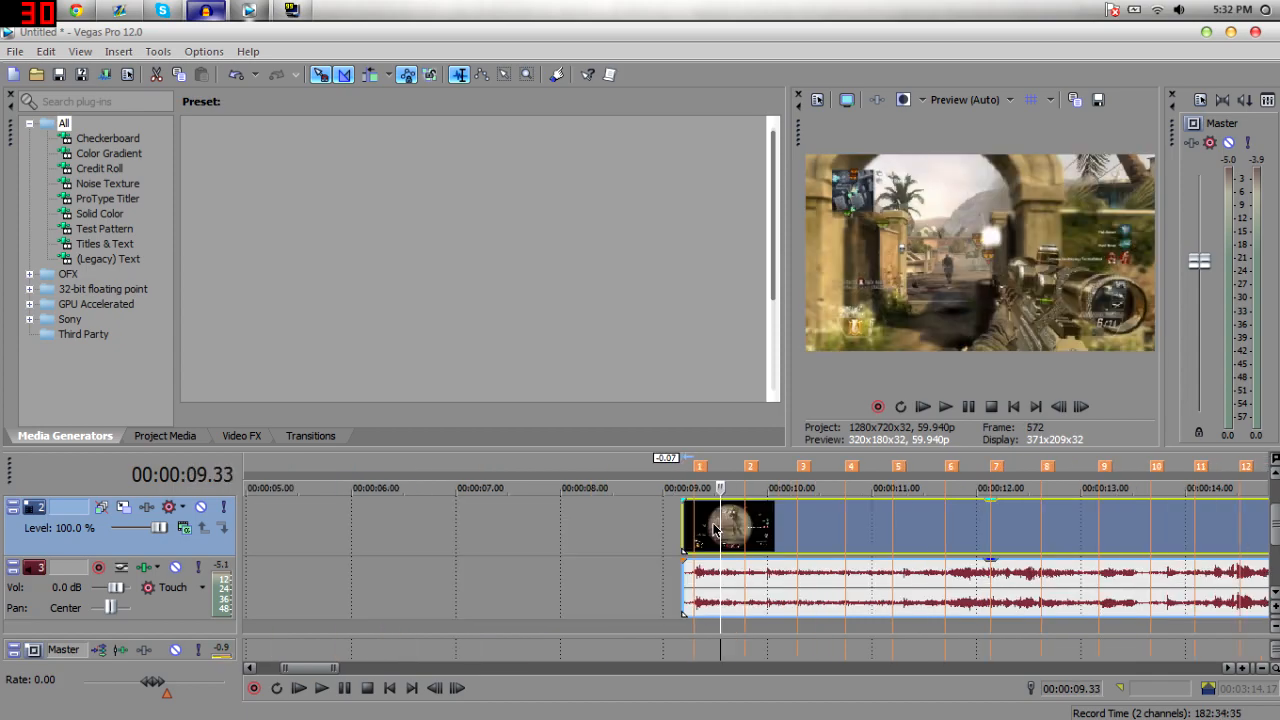
Step frame by frame to about 9.38 seconds and split the gameplay clip there.
{"action": "key", "text": "Left"}
{"action": "key", "text": "Left"}
{"action": "key", "text": "Left"}
{"action": "key", "text": "Left"}
{"action": "left_click", "coordinate": [1060, 409]}
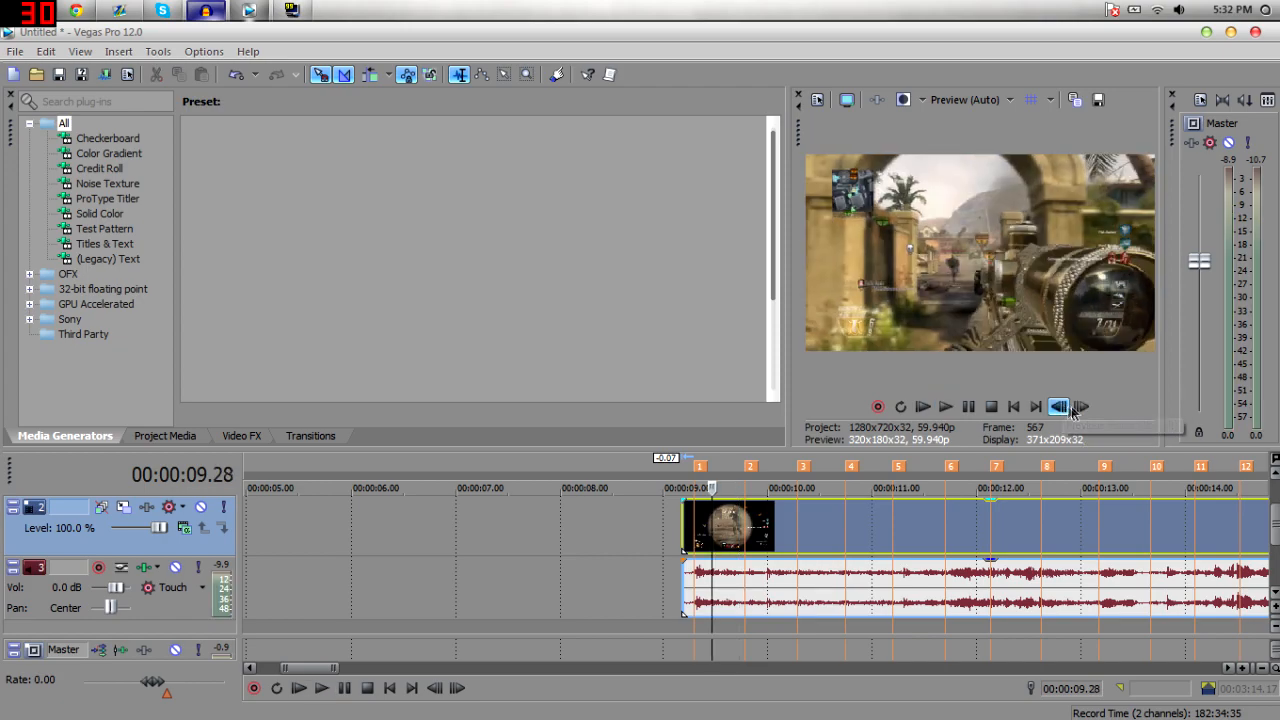
{"action": "left_click", "coordinate": [1078, 411]}
{"action": "left_click", "coordinate": [1077, 412]}
{"action": "left_click", "coordinate": [1076, 413]}
{"action": "left_click", "coordinate": [1076, 413]}
{"action": "left_click", "coordinate": [1076, 413]}
{"action": "left_click", "coordinate": [1076, 413]}
{"action": "left_click", "coordinate": [1064, 412]}
{"action": "left_click", "coordinate": [1077, 412]}
{"action": "key", "text": "s"}
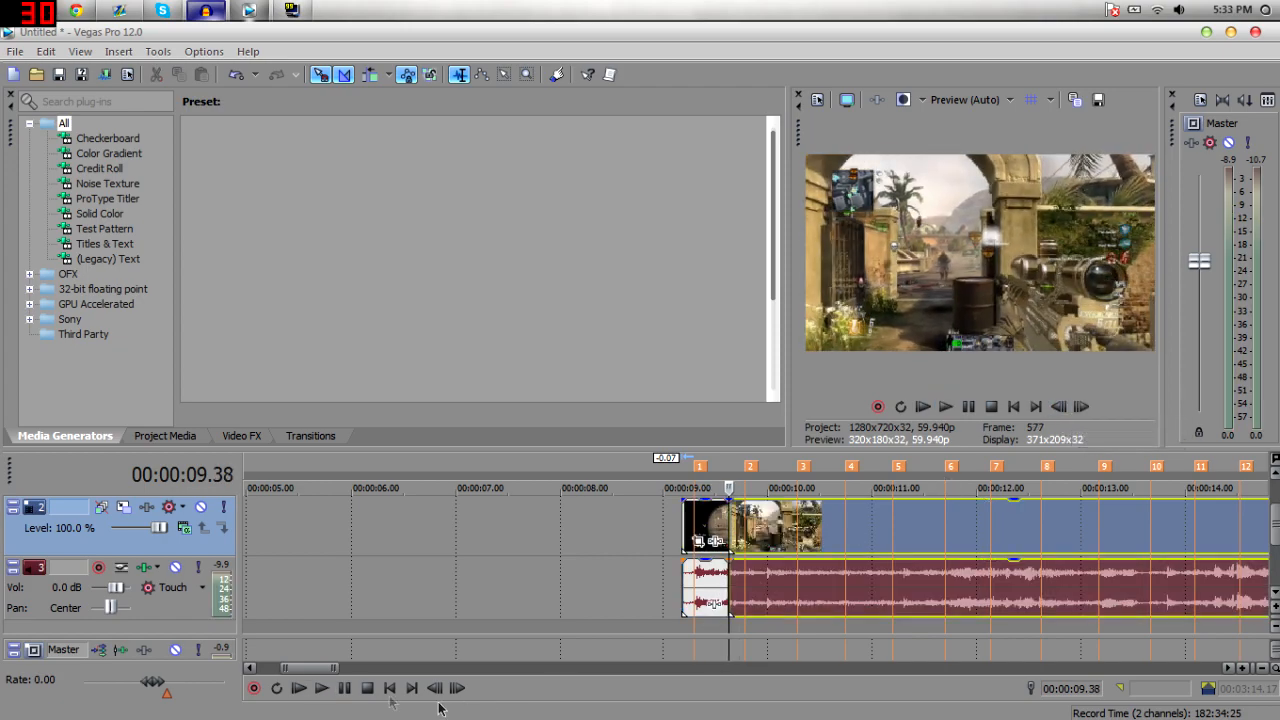
Play to about 11.09 seconds, step a frame and split the gameplay clip again.
{"action": "left_click_drag", "start_coordinate": [331, 668], "coordinate": [335, 668]}
{"action": "key", "text": "space"}
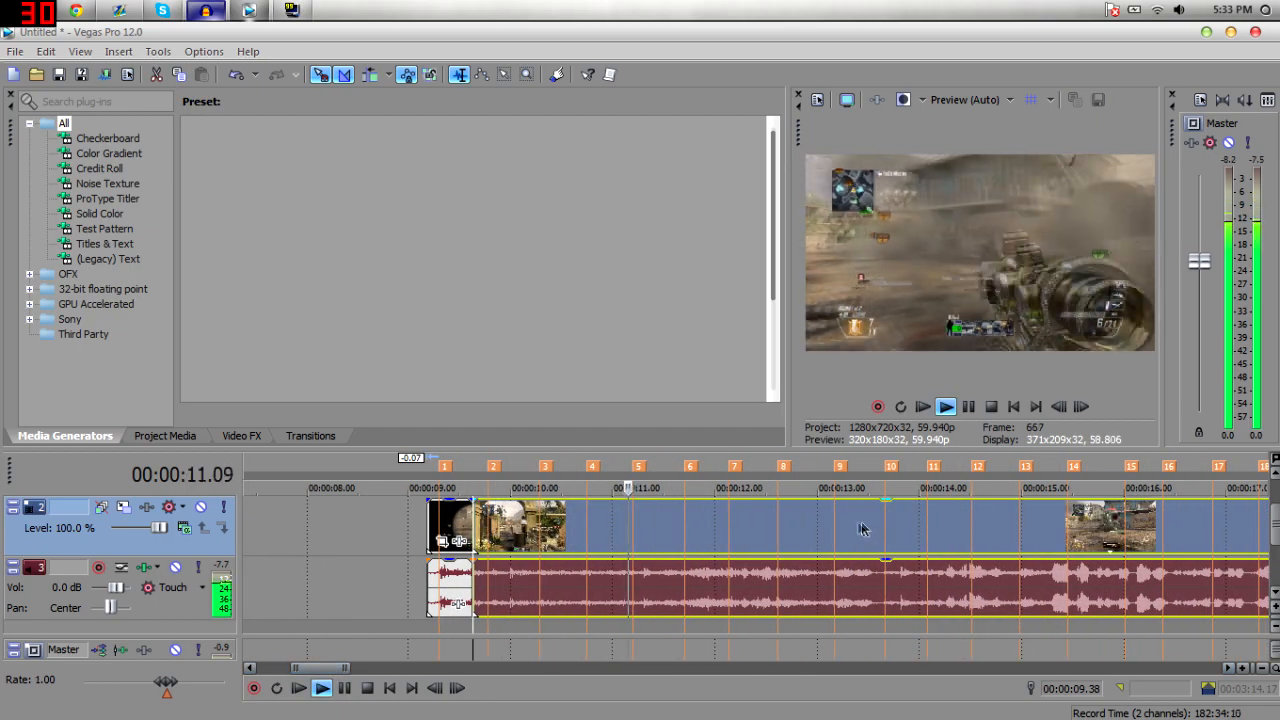
{"action": "left_click", "coordinate": [810, 531]}
{"action": "key", "text": "space"}
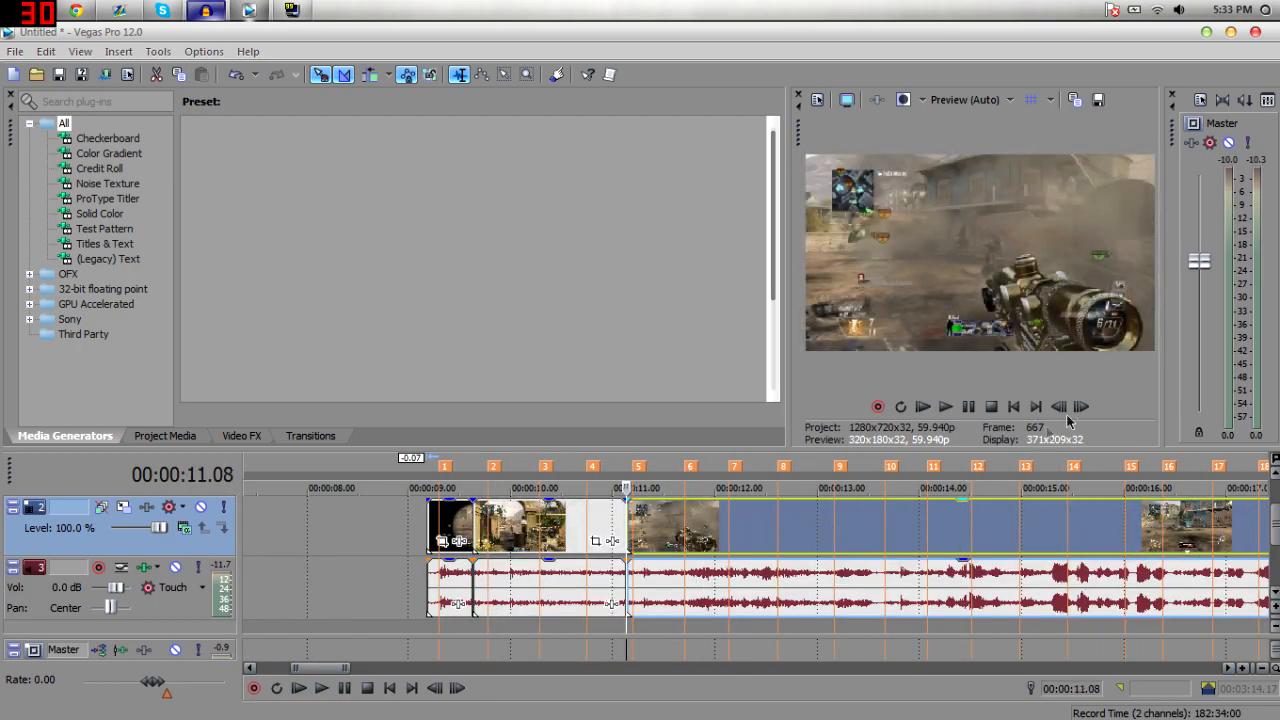
{"action": "left_click", "coordinate": [1081, 406]}
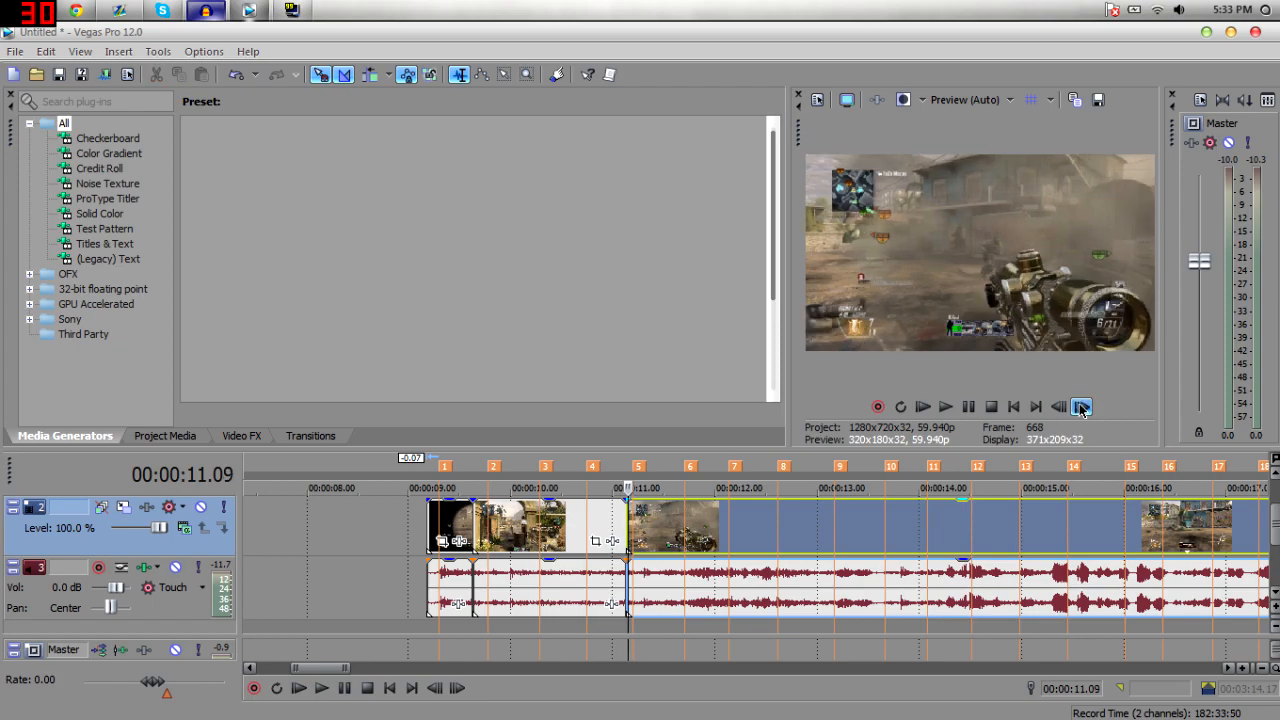
{"action": "left_click", "coordinate": [1081, 406]}
{"action": "left_click", "coordinate": [1081, 406]}
{"action": "left_click", "coordinate": [1081, 406]}
Speed up the middle segment by shortening its end about 1.08 seconds while keeping its content.
{"action": "left_click", "coordinate": [578, 526]}
{"action": "key", "text": "space"}
{"action": "key", "text": "space"}
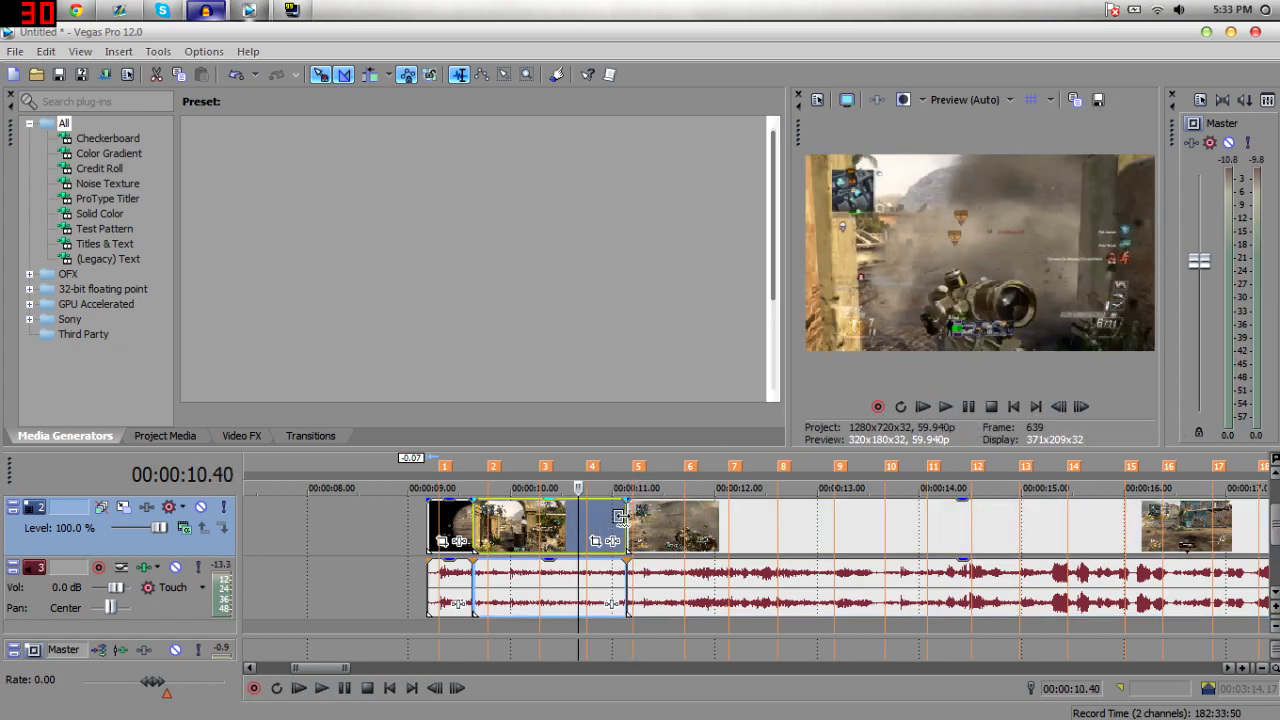
{"action": "left_click_drag", "start_coordinate": [629, 520], "coordinate": [510, 522]}
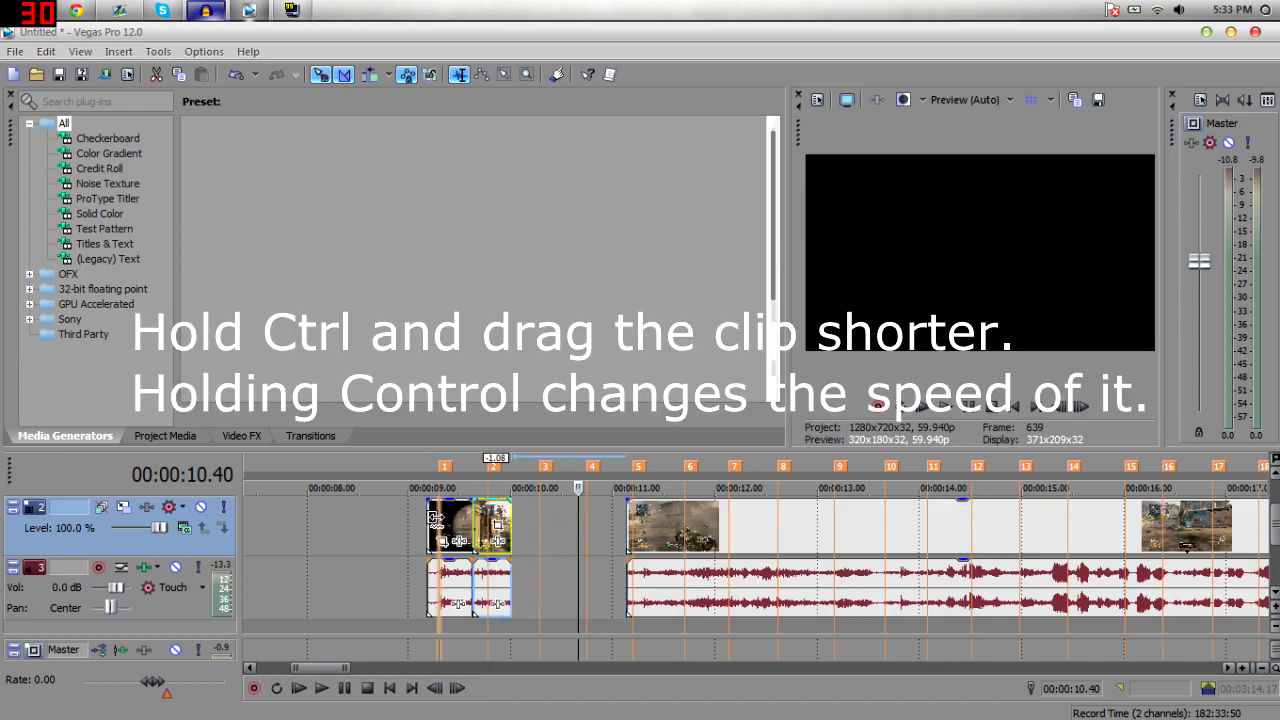
Close the gap by moving the following gameplay segment left against the sped-up segment.
{"action": "scroll", "coordinate": [776, 583], "scroll_direction": "up", "scroll_amount": 2}
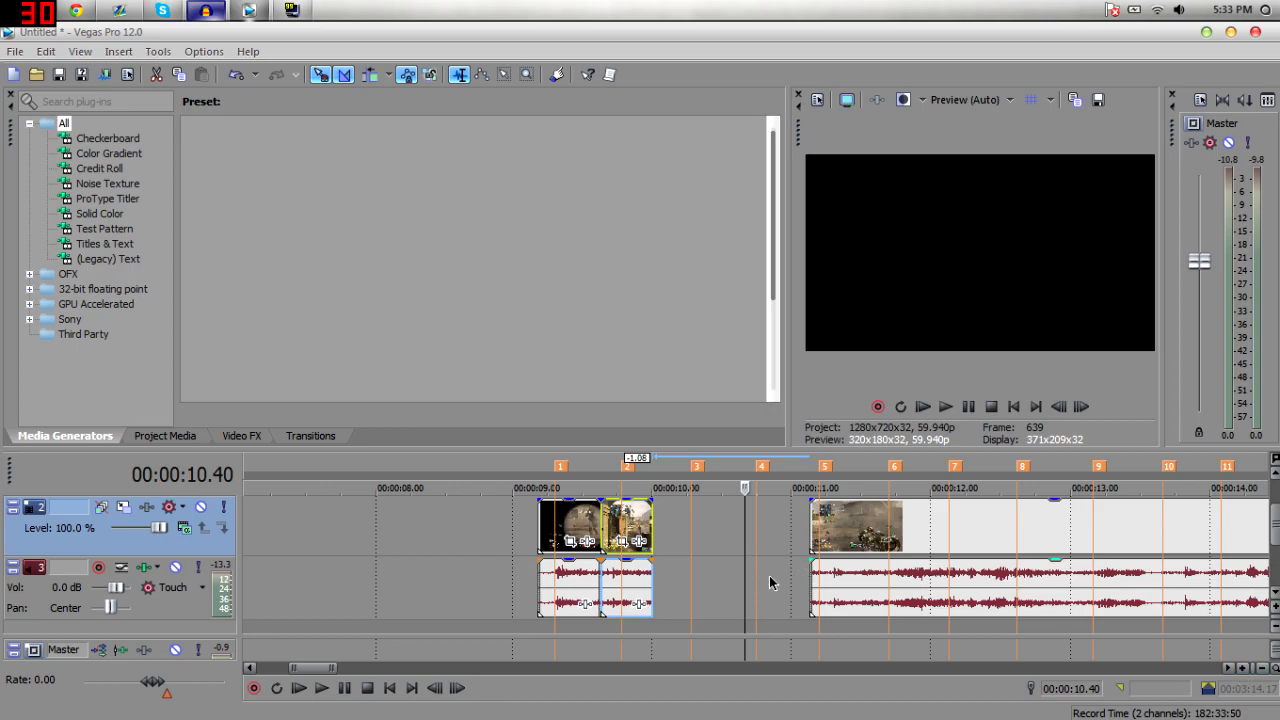
{"action": "left_click", "coordinate": [590, 521]}
{"action": "left_click", "coordinate": [585, 517]}
{"action": "left_click", "coordinate": [555, 518]}
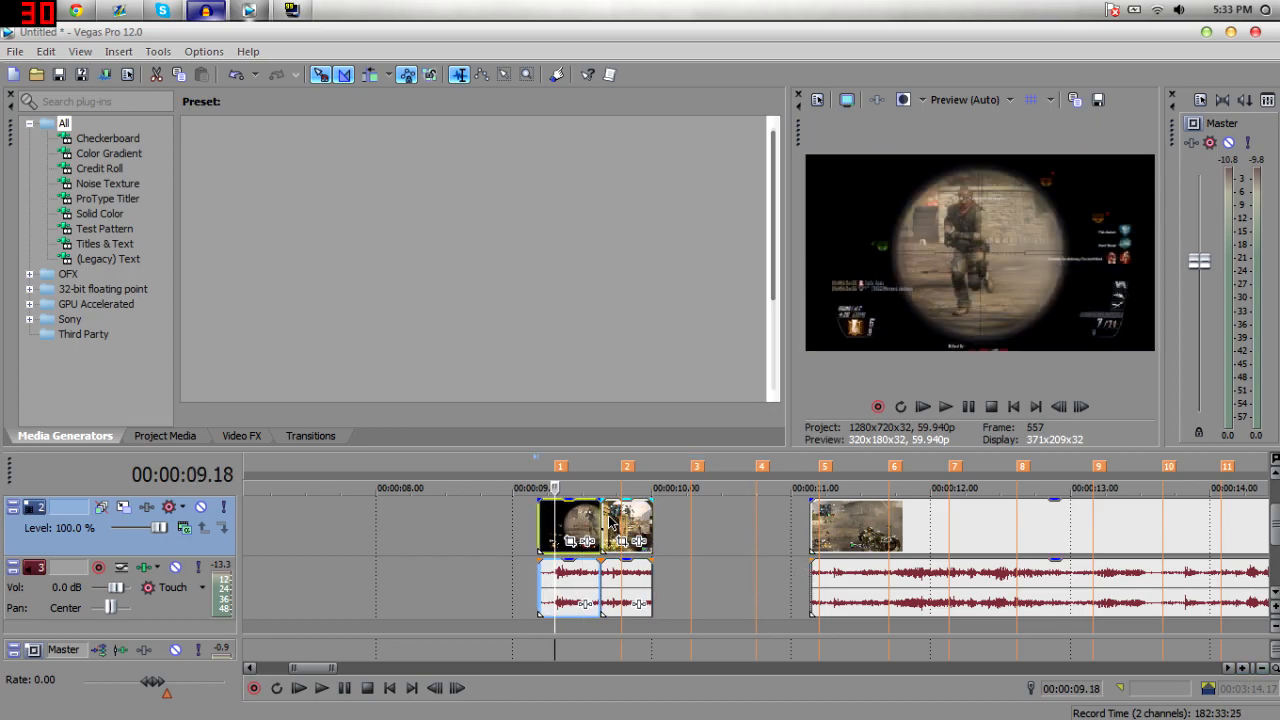
{"action": "key", "text": "space"}
{"action": "key", "text": "space"}
{"action": "left_click_drag", "start_coordinate": [851, 543], "coordinate": [701, 547]}
{"action": "key", "text": "space"}
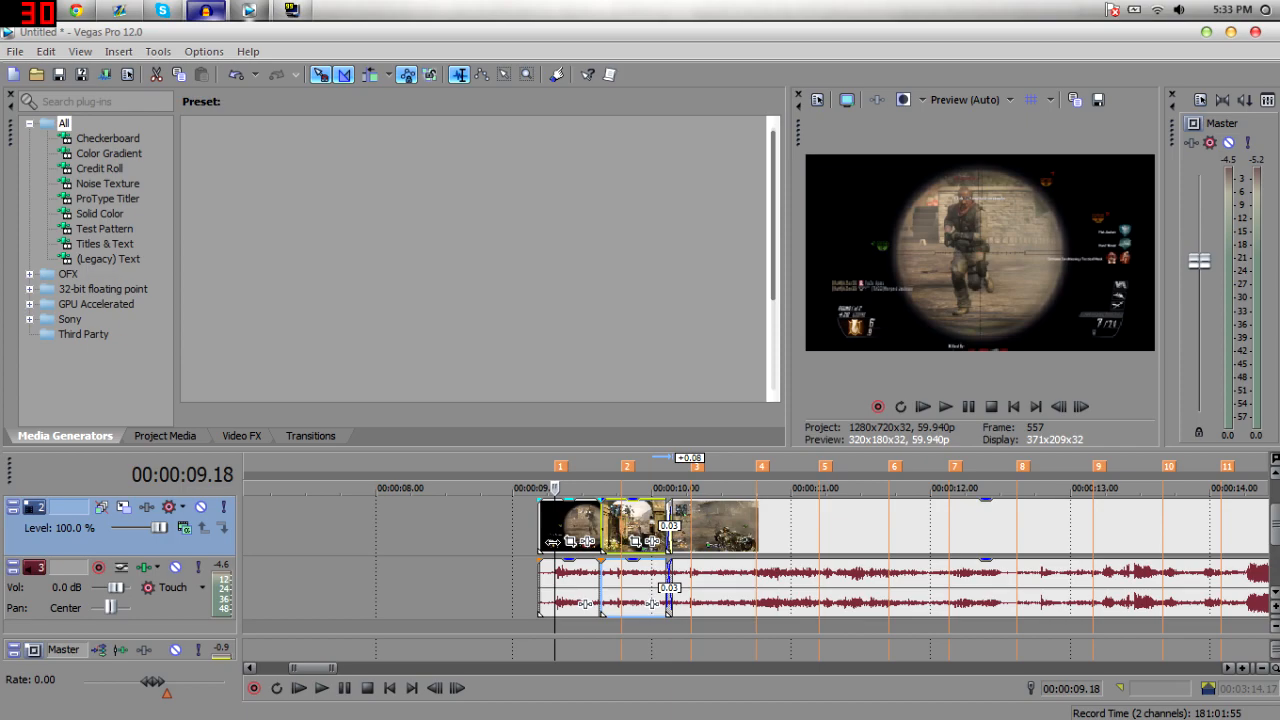
{"action": "key", "text": "space"}
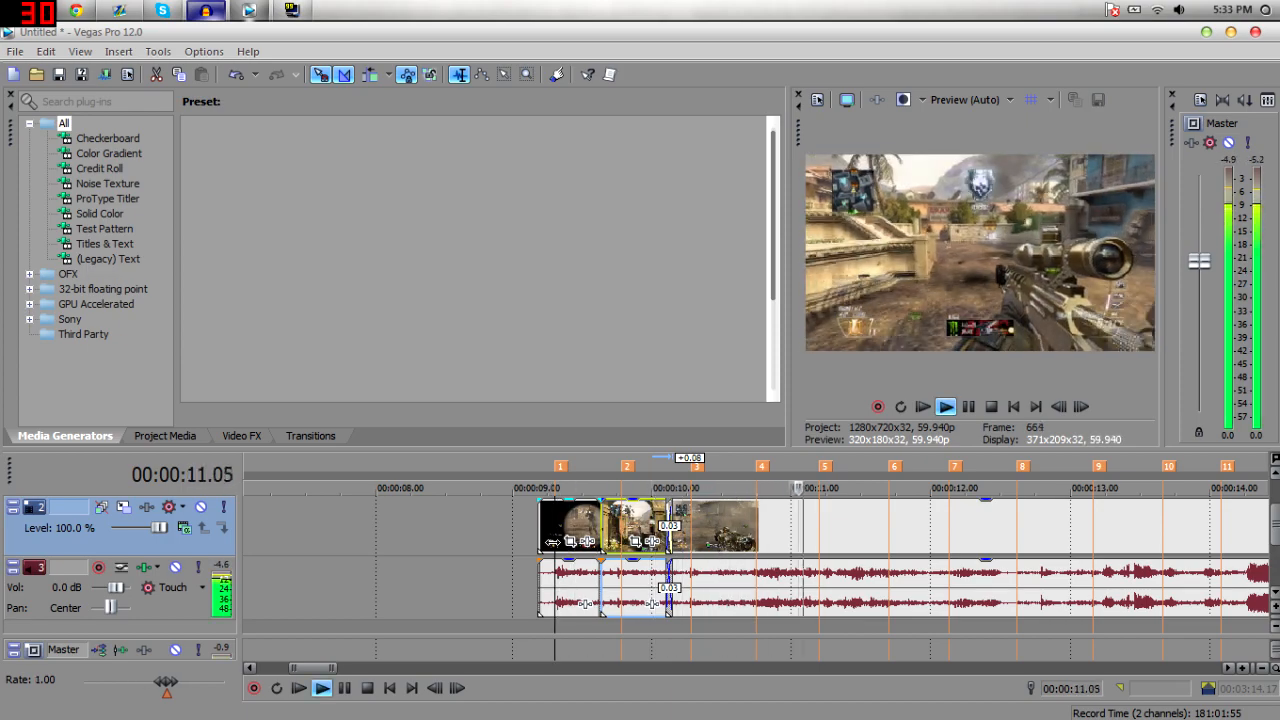
Split the next gameplay clip at a beat and speed up its new segment by pulling its end in.
{"action": "key", "text": "space"}
{"action": "key", "text": "space"}
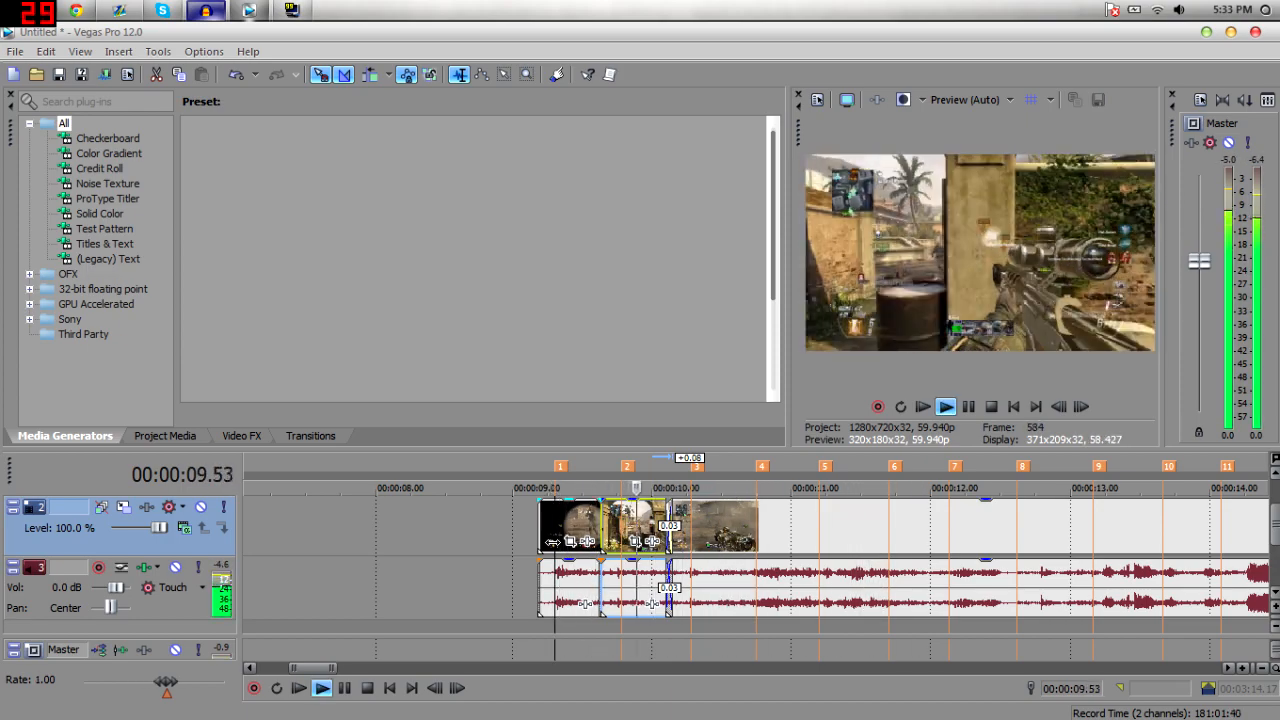
{"action": "key", "text": "space"}
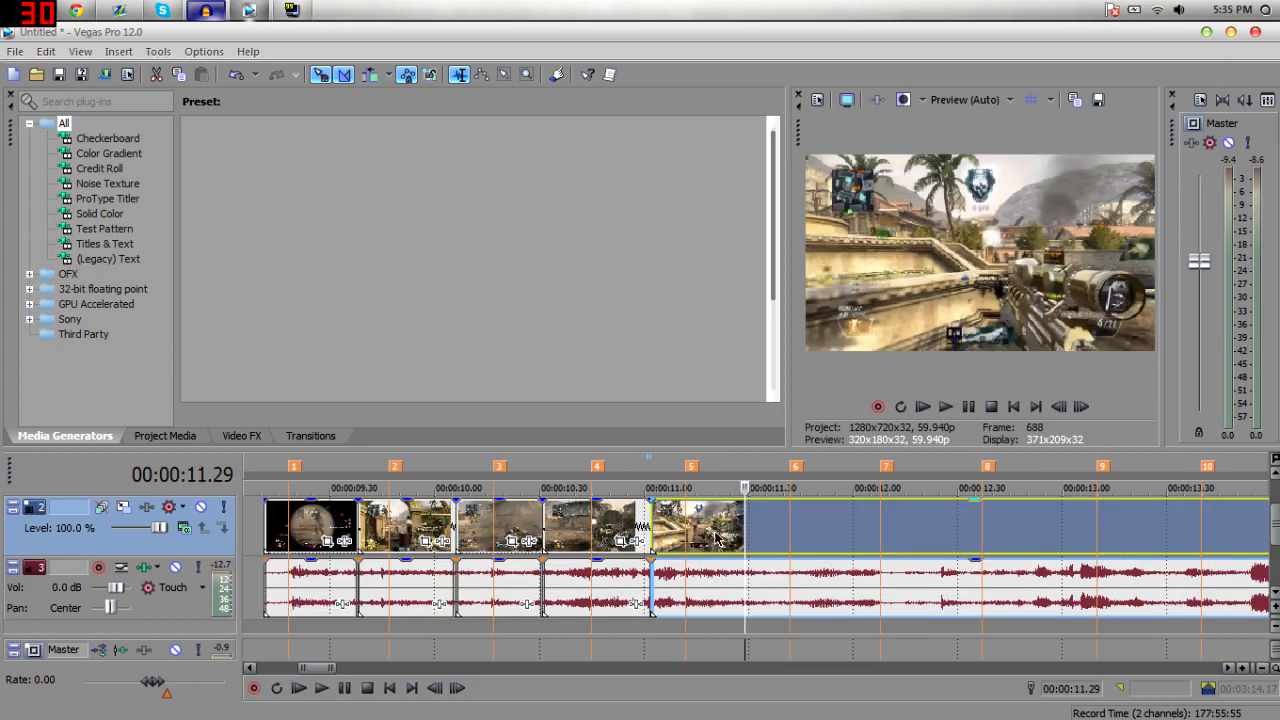
{"action": "left_click", "coordinate": [648, 522]}
{"action": "key", "text": "space"}
{"action": "key", "text": "space"}
{"action": "left_click", "coordinate": [708, 522]}
Play back the edited sequence from its start to check the sync with the beat markers.
{"action": "key", "text": "space"}
{"action": "key", "text": "s"}
{"action": "left_click", "coordinate": [850, 520]}
{"action": "left_click_drag", "start_coordinate": [869, 519], "coordinate": [792, 519]}
{"action": "left_click_drag", "start_coordinate": [873, 520], "coordinate": [815, 520]}
{"action": "left_click", "coordinate": [600, 522]}
{"action": "key", "text": "space"}
{"action": "left_click", "coordinate": [267, 523]}
{"action": "scroll", "coordinate": [275, 523], "scroll_direction": "down", "scroll_amount": 2}
Split the gameplay clip at about 12.32 seconds and delete the leftover footage after it.
{"action": "key", "text": "space"}
{"action": "key", "text": "space"}
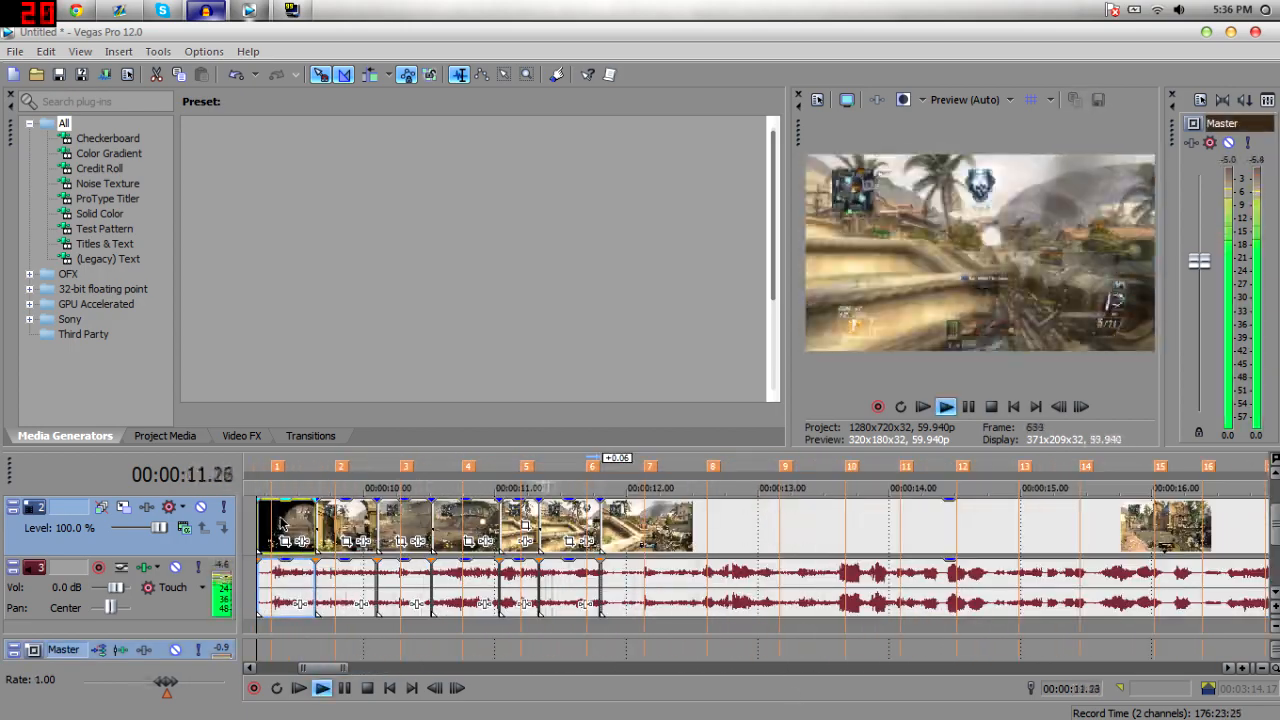
{"action": "key", "text": "space"}
{"action": "key", "text": "space"}
Play back the trimmed montage from its start and zoom into the opening section of the timeline.
{"action": "key", "text": "space"}
{"action": "left_click", "coordinate": [697, 533]}
{"action": "key", "text": "s"}
{"action": "key", "text": "Delete"}
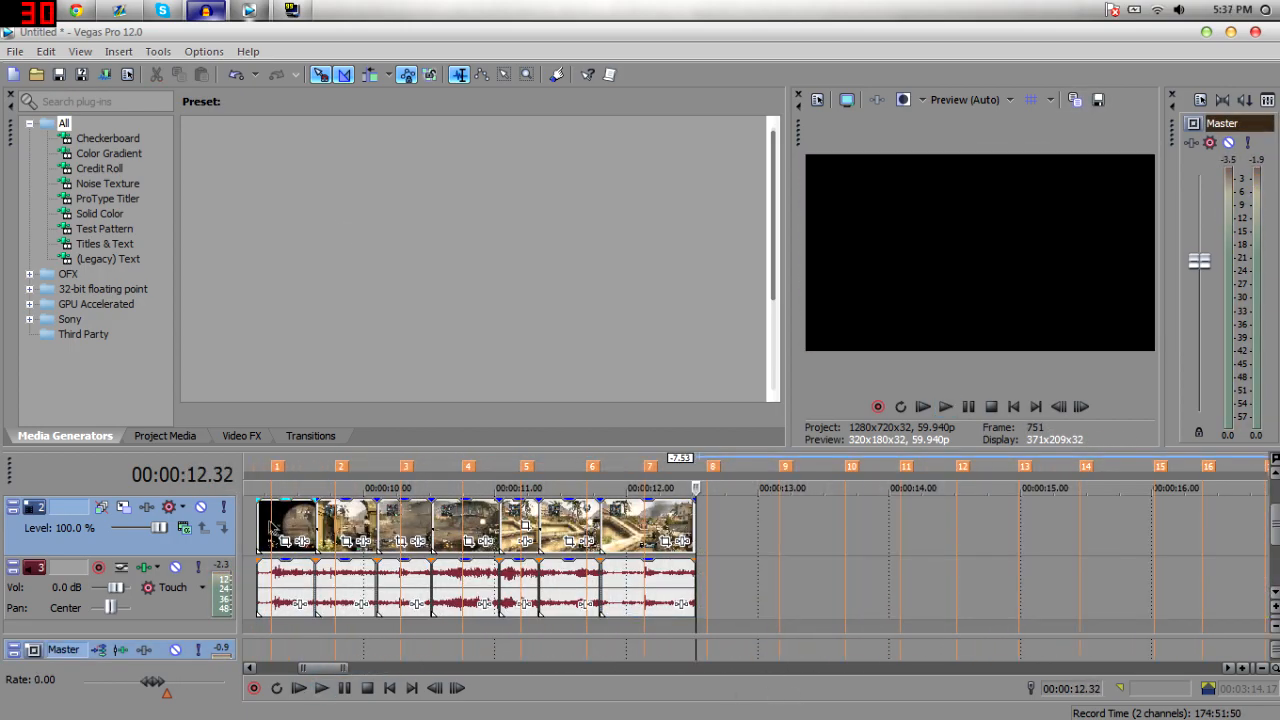
{"action": "left_click", "coordinate": [271, 527]}
{"action": "key", "text": "space"}
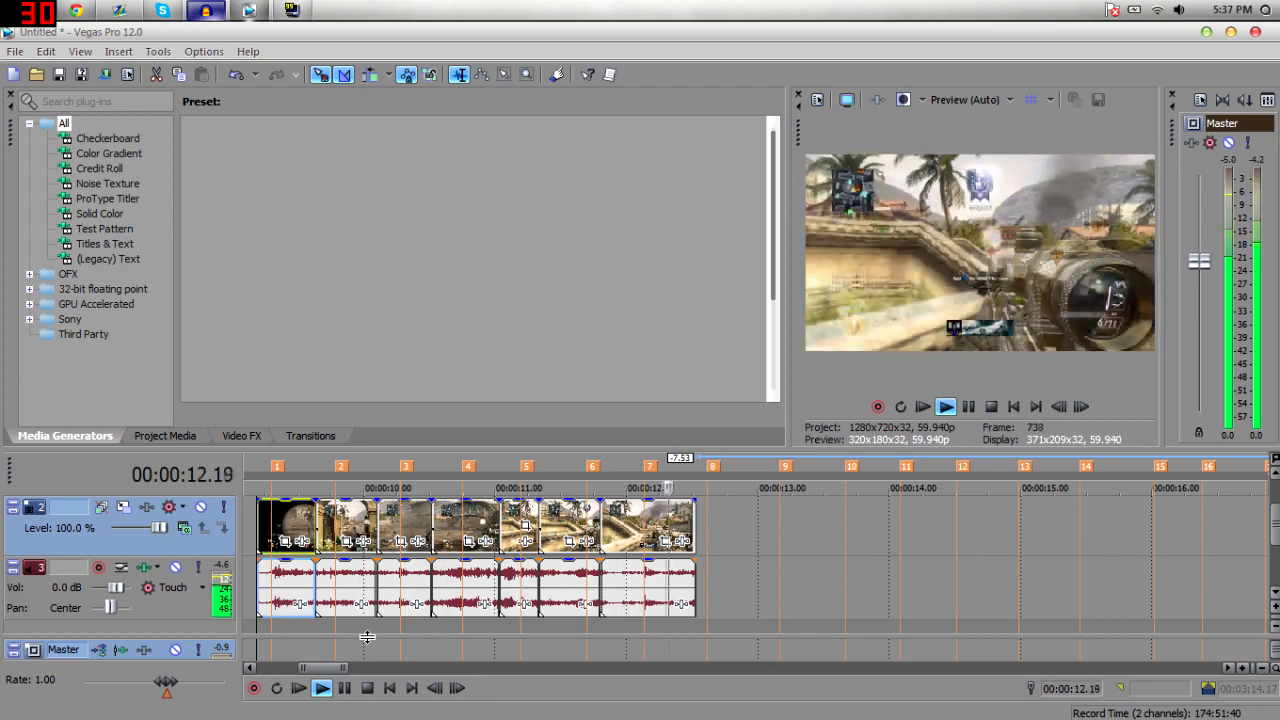
{"action": "key", "text": "space"}
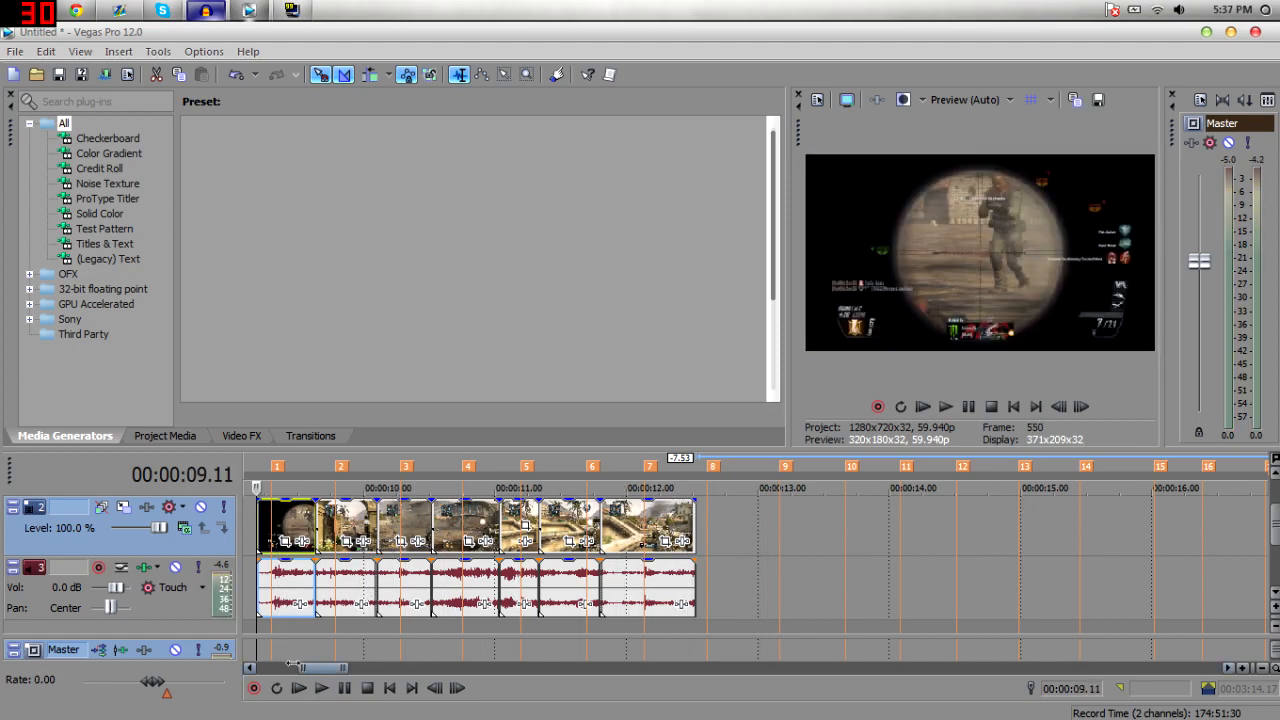
{"action": "left_click_drag", "start_coordinate": [293, 664], "coordinate": [260, 665]}
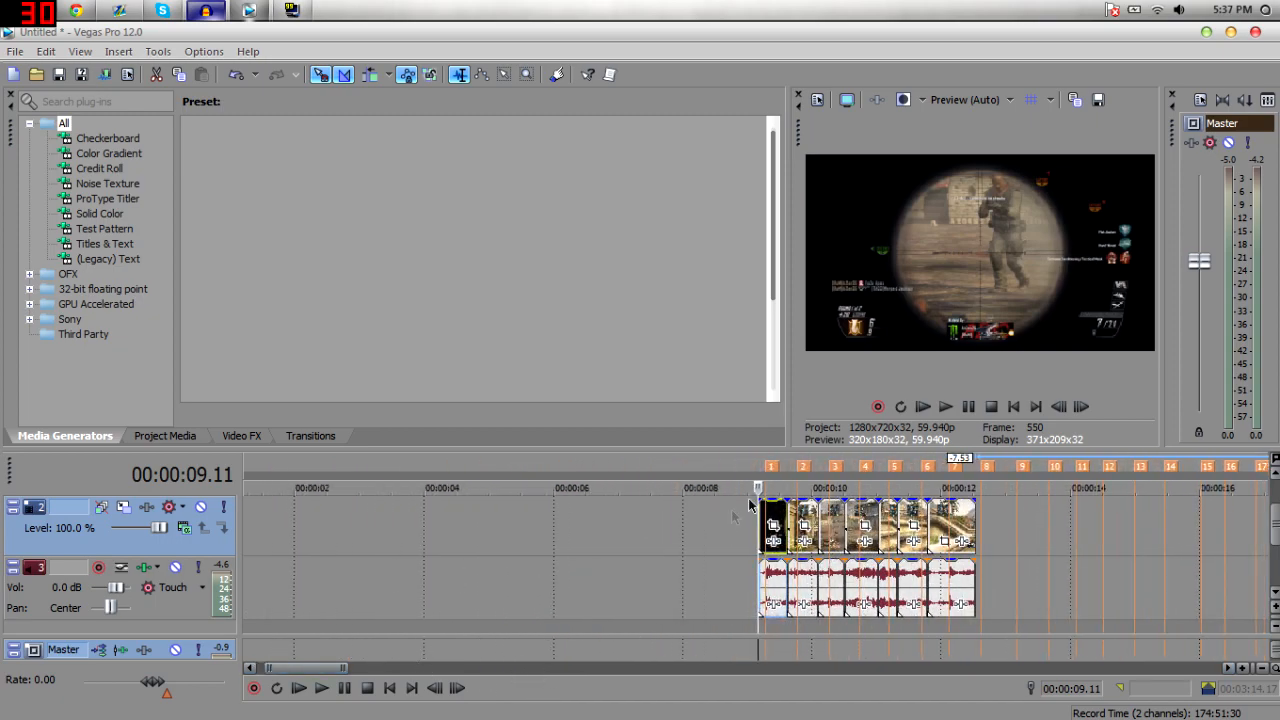
{"action": "left_click", "coordinate": [1243, 667]}
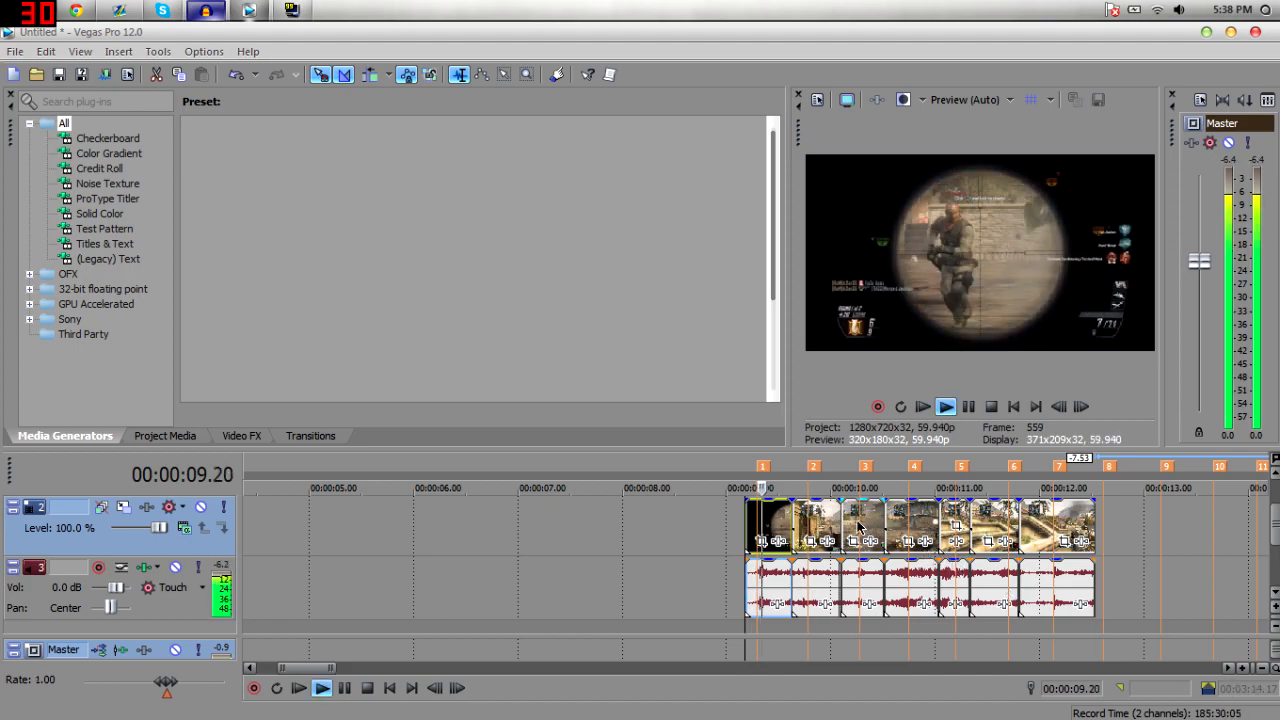
{"action": "key", "text": "space"}
{"action": "scroll", "coordinate": [830, 592], "scroll_direction": "up", "scroll_amount": 4}
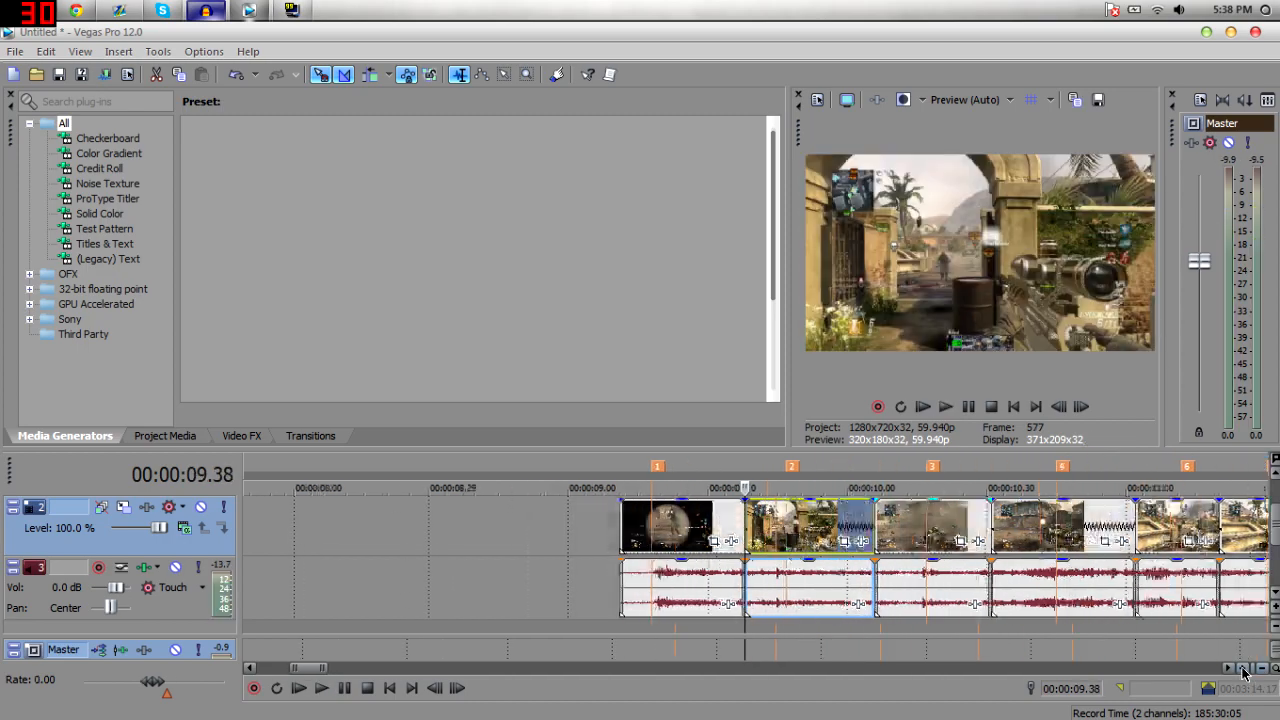
Preview the segment around 9.4 seconds frame by frame to find a cut point.
{"action": "left_click", "coordinate": [766, 533]}
{"action": "left_click", "coordinate": [777, 527]}
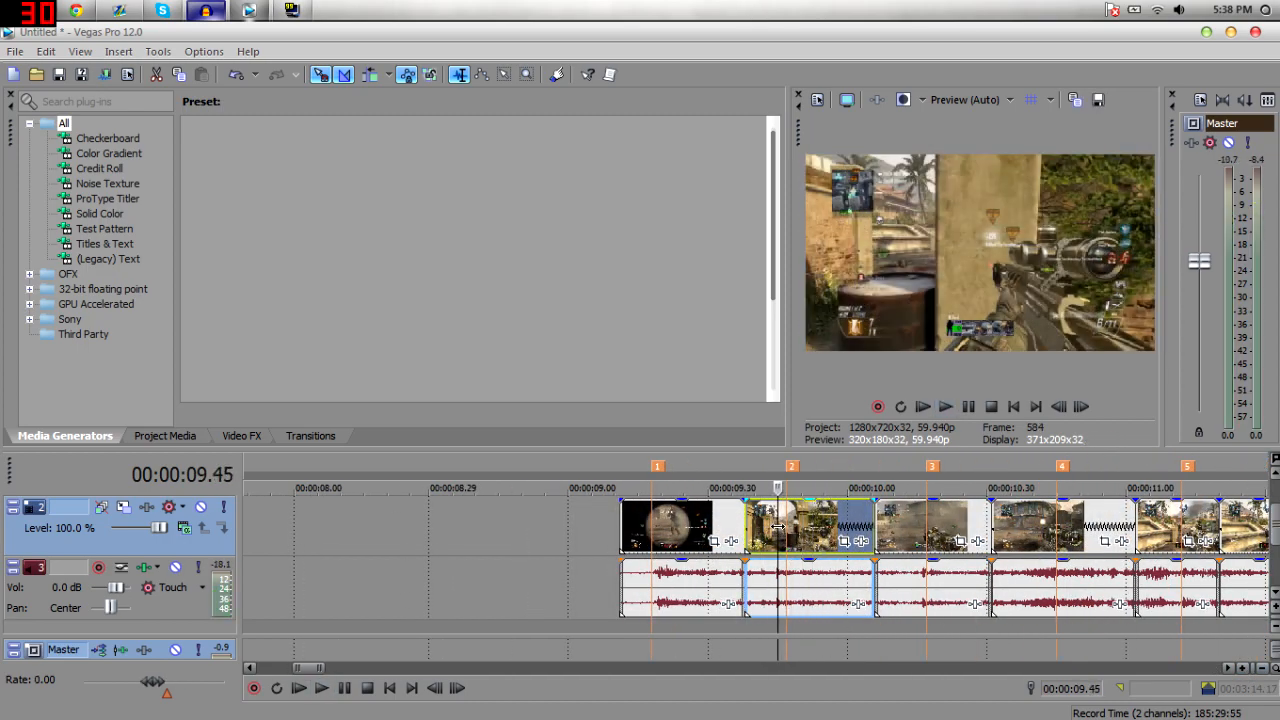
{"action": "key", "text": "space"}
{"action": "key", "text": "space"}
{"action": "key", "text": "space"}
{"action": "key", "text": "space"}
{"action": "left_click", "coordinate": [772, 527]}
{"action": "left_click", "coordinate": [764, 528]}
{"action": "left_click", "coordinate": [772, 526]}
{"action": "left_click", "coordinate": [786, 515]}
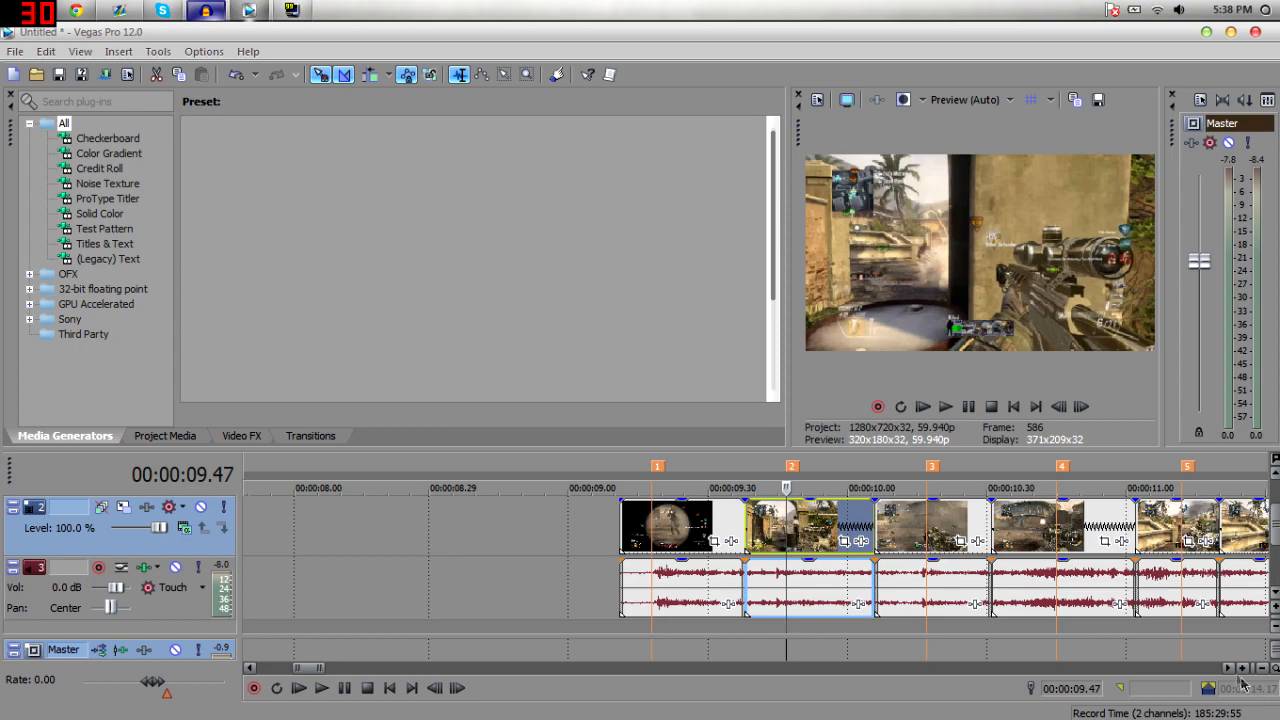
Split the clip at about 9.43 and 9.49 seconds to isolate a short segment.
{"action": "scroll", "coordinate": [1087, 634], "scroll_direction": "up", "scroll_amount": 4}
{"action": "left_click", "coordinate": [694, 516]}
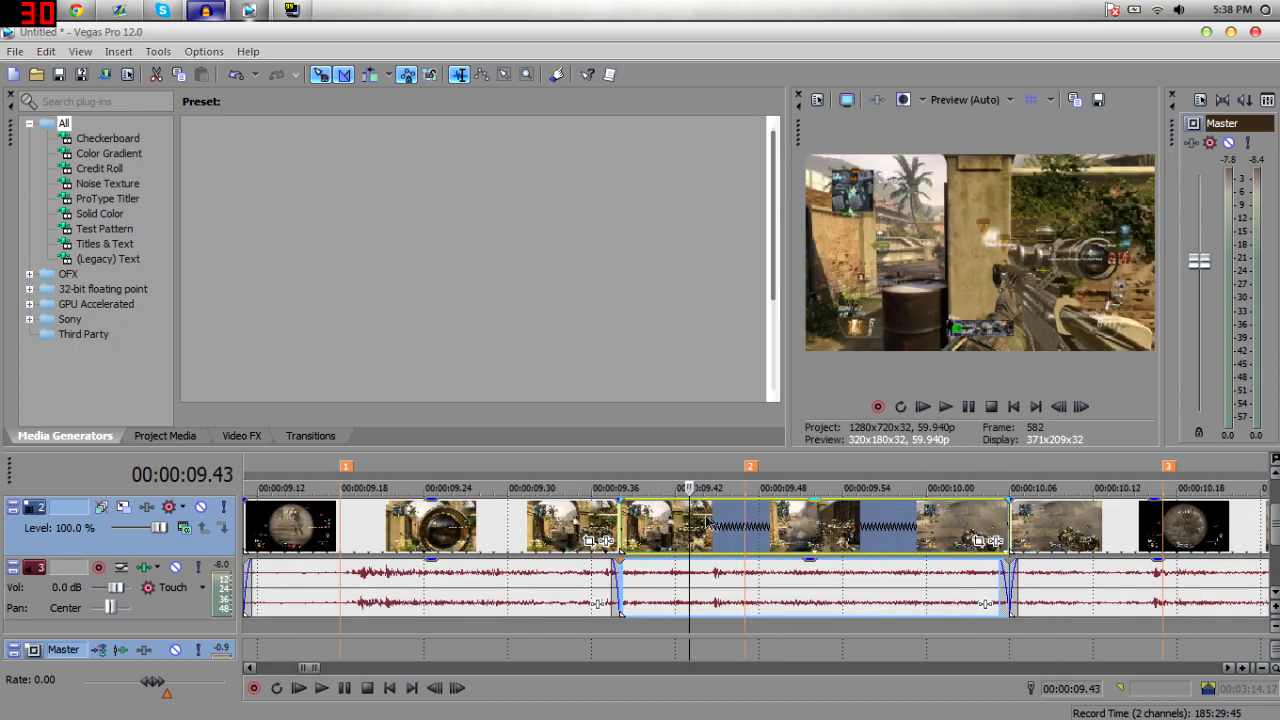
{"action": "key", "text": "s"}
{"action": "left_click", "coordinate": [806, 527]}
{"action": "key", "text": "s"}
{"action": "left_click", "coordinate": [767, 546]}
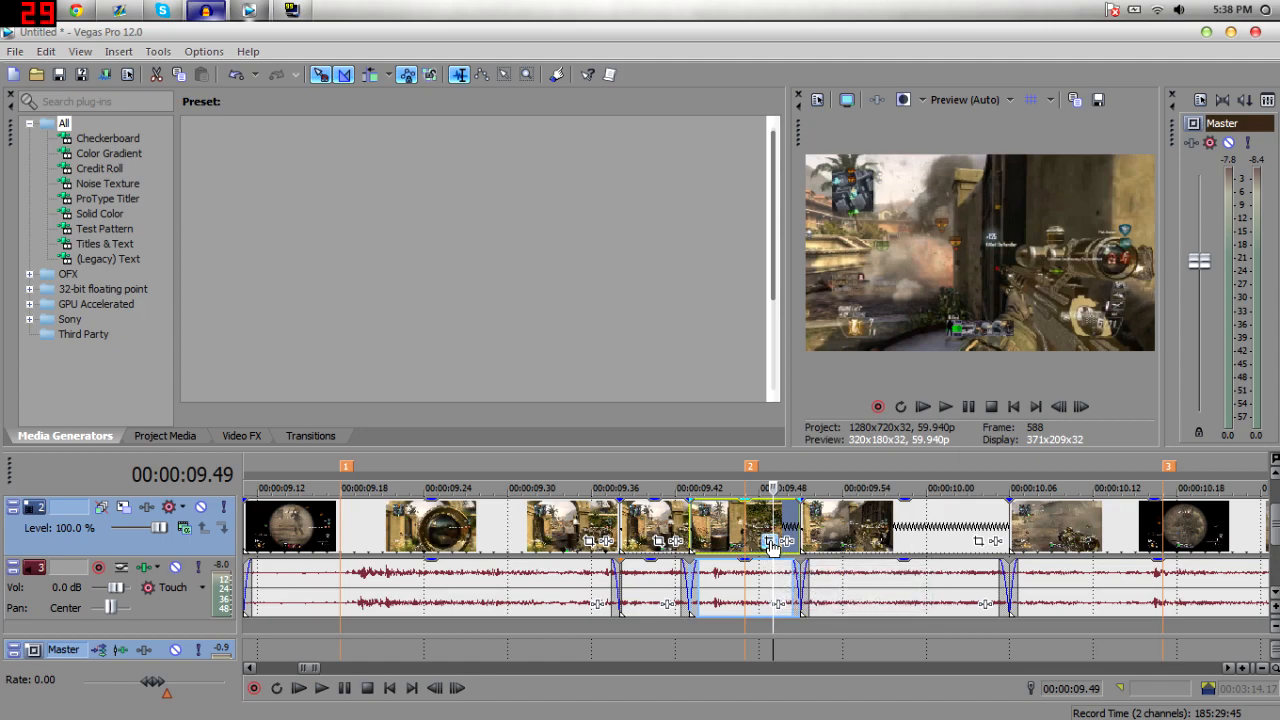
Open Pan/Crop for the isolated segment and add a position keyframe at about 0.03 seconds.
{"action": "left_click", "coordinate": [772, 544]}
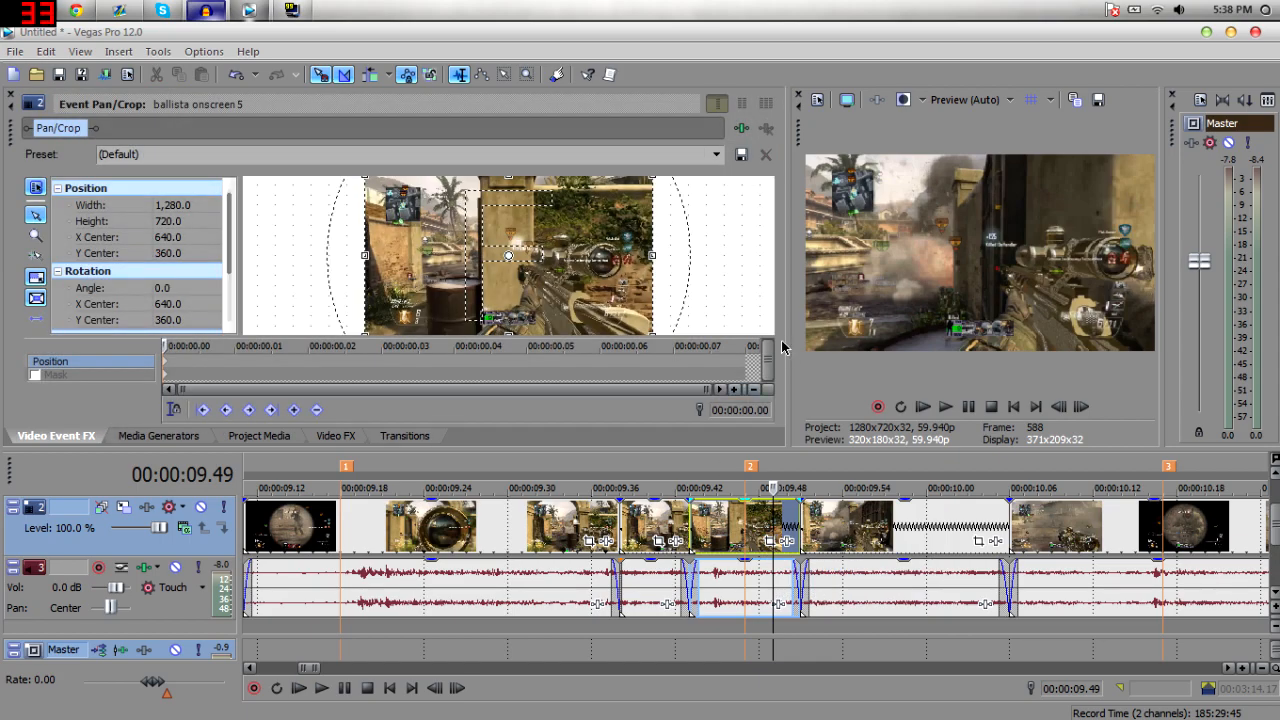
{"action": "left_click_drag", "start_coordinate": [787, 324], "coordinate": [769, 324]}
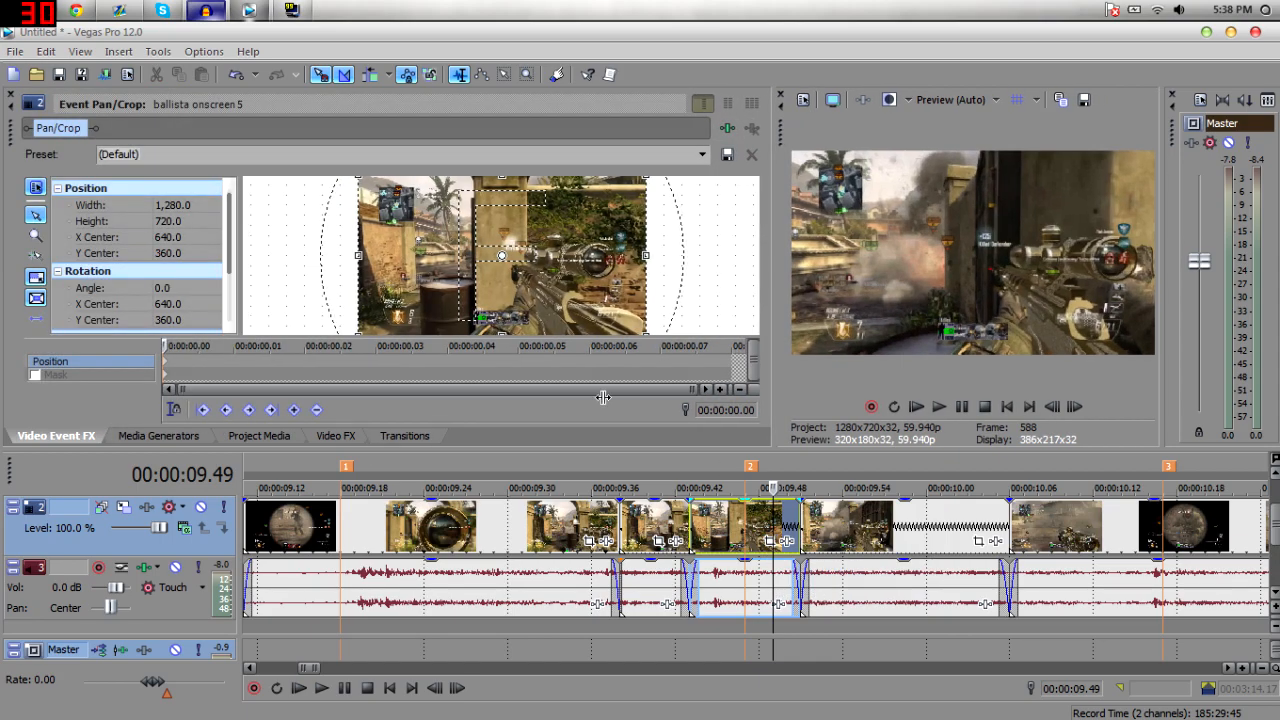
{"action": "left_click", "coordinate": [322, 368]}
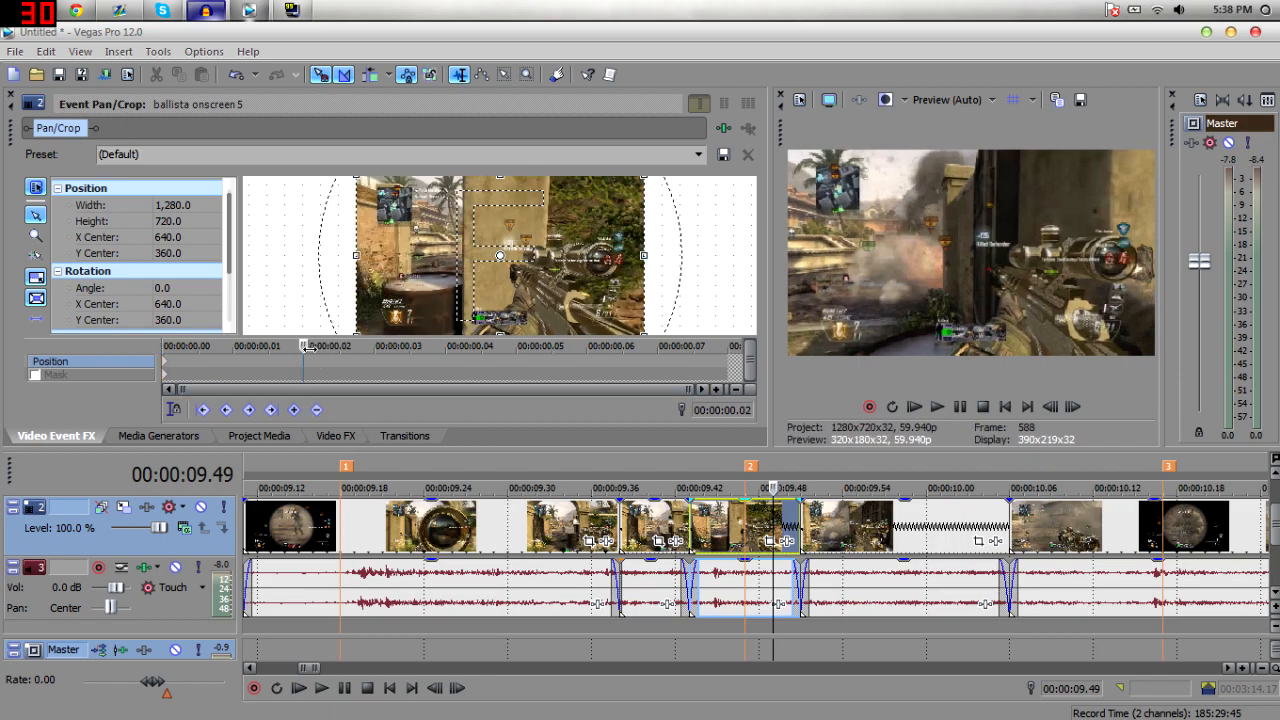
{"action": "mouse_move", "coordinate": [376, 332]}
{"action": "left_mouse_down"}
{"action": "mouse_move", "coordinate": [412, 338]}
{"action": "mouse_move", "coordinate": [374, 346]}
{"action": "mouse_move", "coordinate": [620, 358]}
{"action": "mouse_move", "coordinate": [289, 354]}
{"action": "mouse_move", "coordinate": [382, 353]}
{"action": "left_mouse_up"}
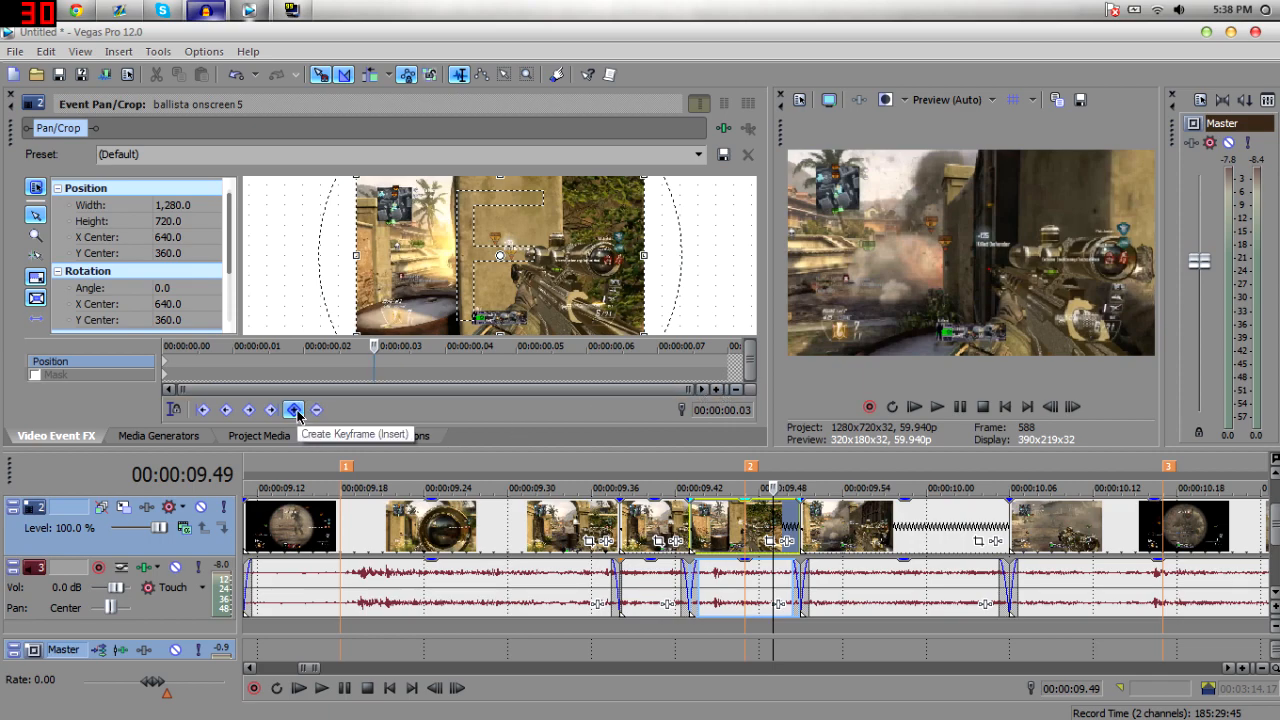
{"action": "left_click", "coordinate": [104, 375]}
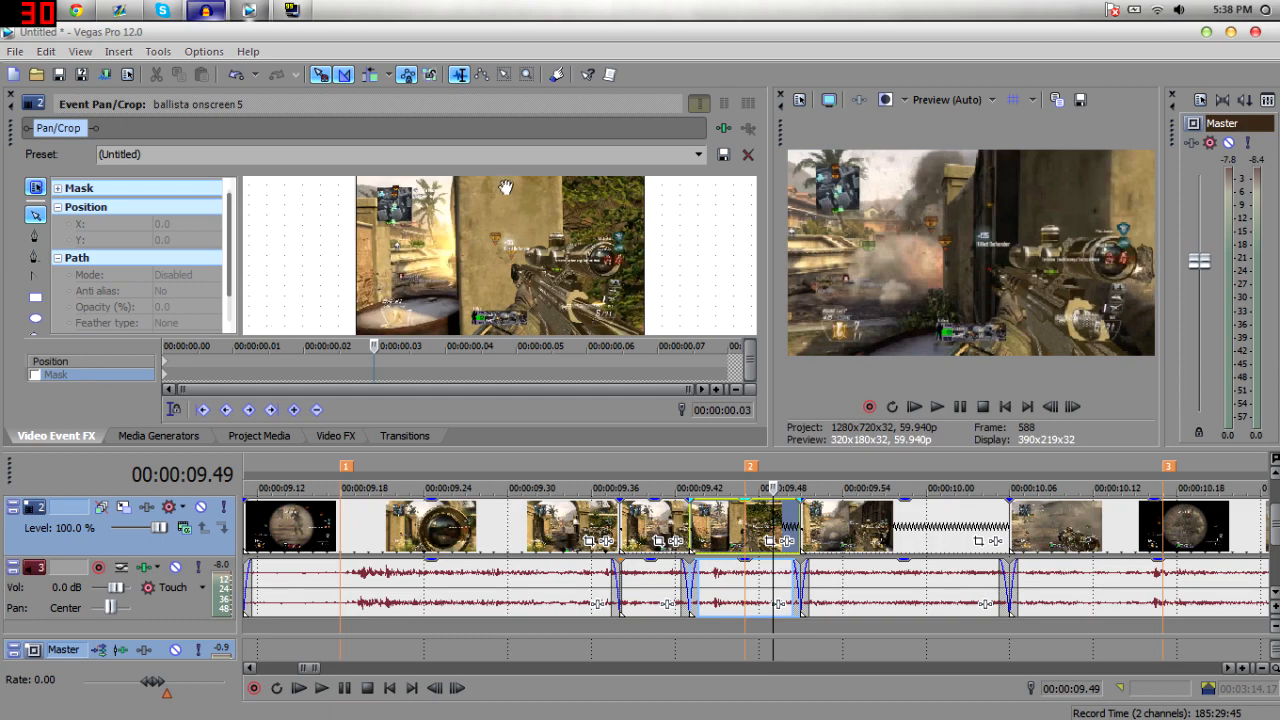
{"action": "left_click", "coordinate": [105, 362]}
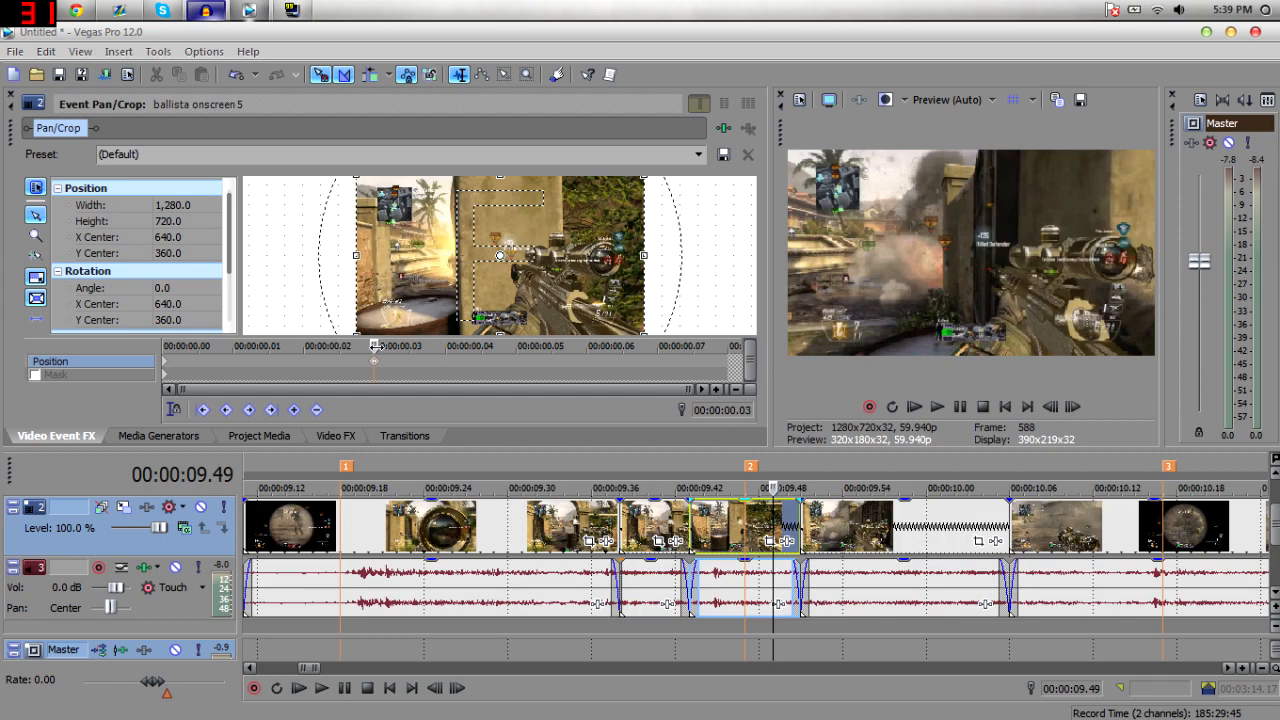
Add a keyframe at about 0.05 seconds and shrink the crop frame to 852.8 by 479.7 to zoom in.
{"action": "left_click_drag", "start_coordinate": [388, 349], "coordinate": [486, 350]}
{"action": "left_click", "coordinate": [294, 410]}
{"action": "left_click_drag", "start_coordinate": [643, 334], "coordinate": [588, 305]}
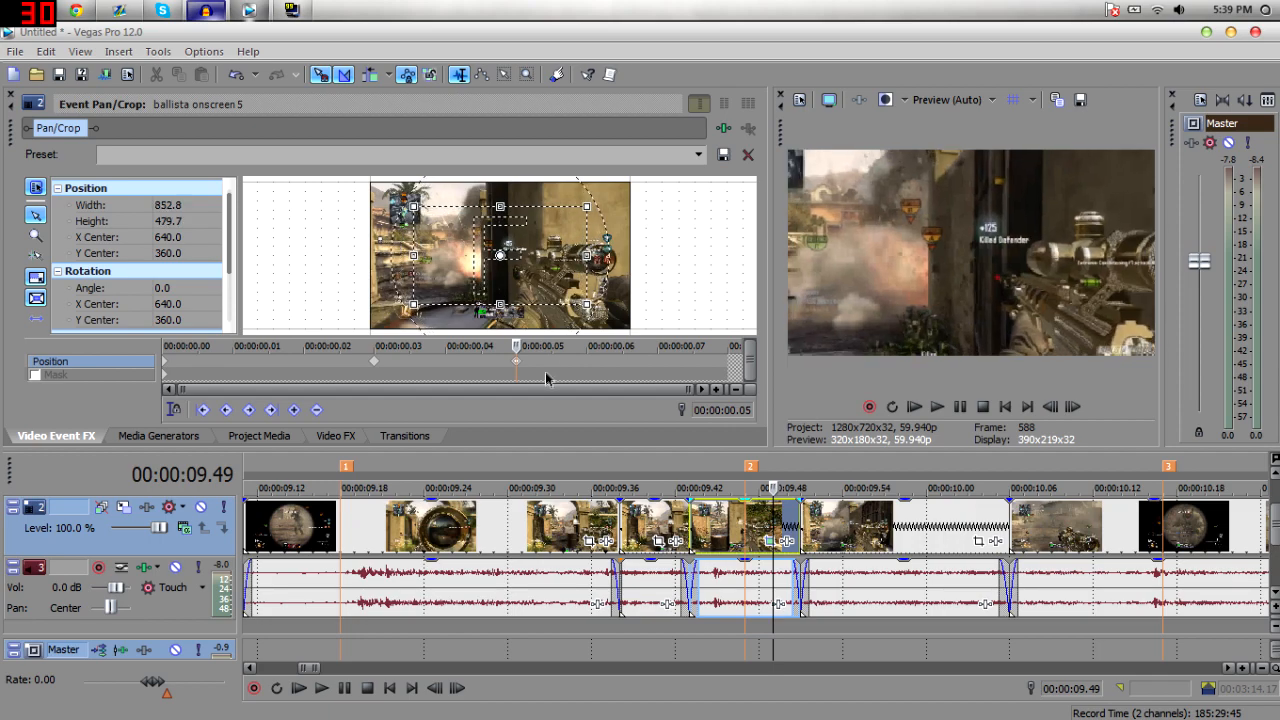
Move both Pan/Crop keyframes earlier, to about 0.02 and 0.04 seconds.
{"action": "left_click", "coordinate": [732, 520]}
{"action": "left_click", "coordinate": [746, 520]}
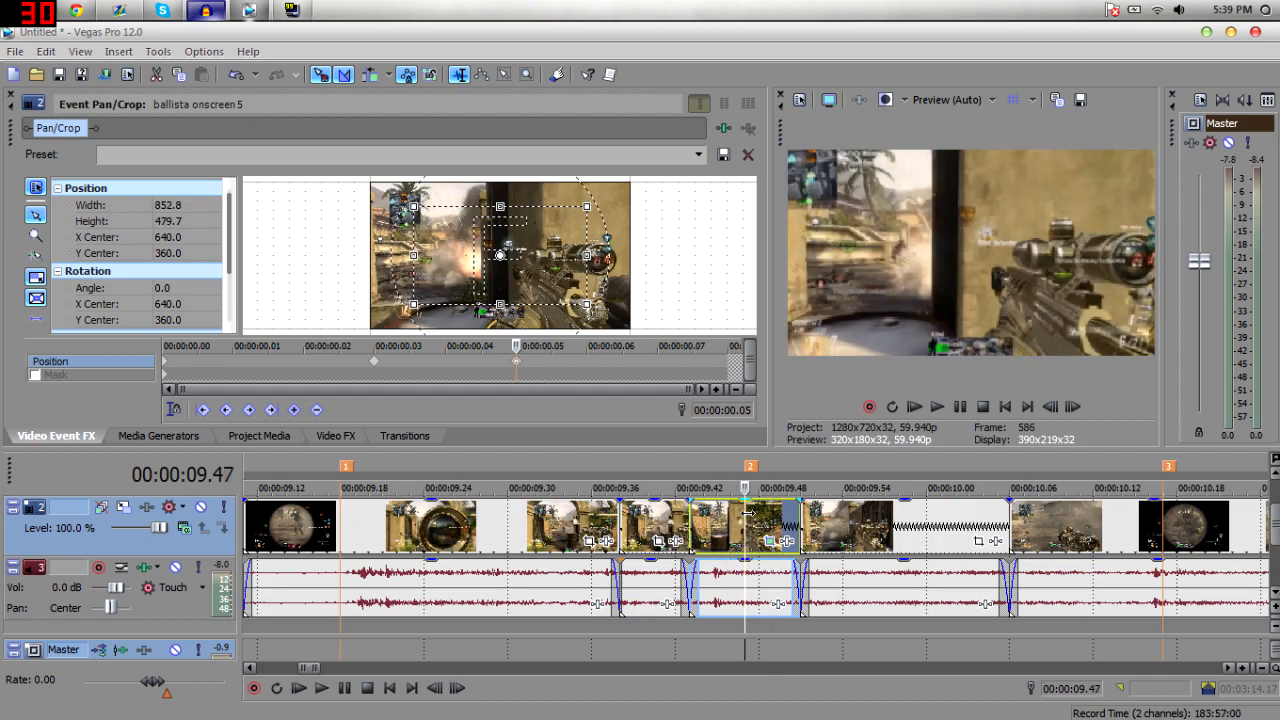
{"action": "left_click", "coordinate": [763, 515]}
{"action": "left_click_drag", "start_coordinate": [516, 362], "coordinate": [467, 368]}
{"action": "left_click_drag", "start_coordinate": [374, 366], "coordinate": [336, 371]}
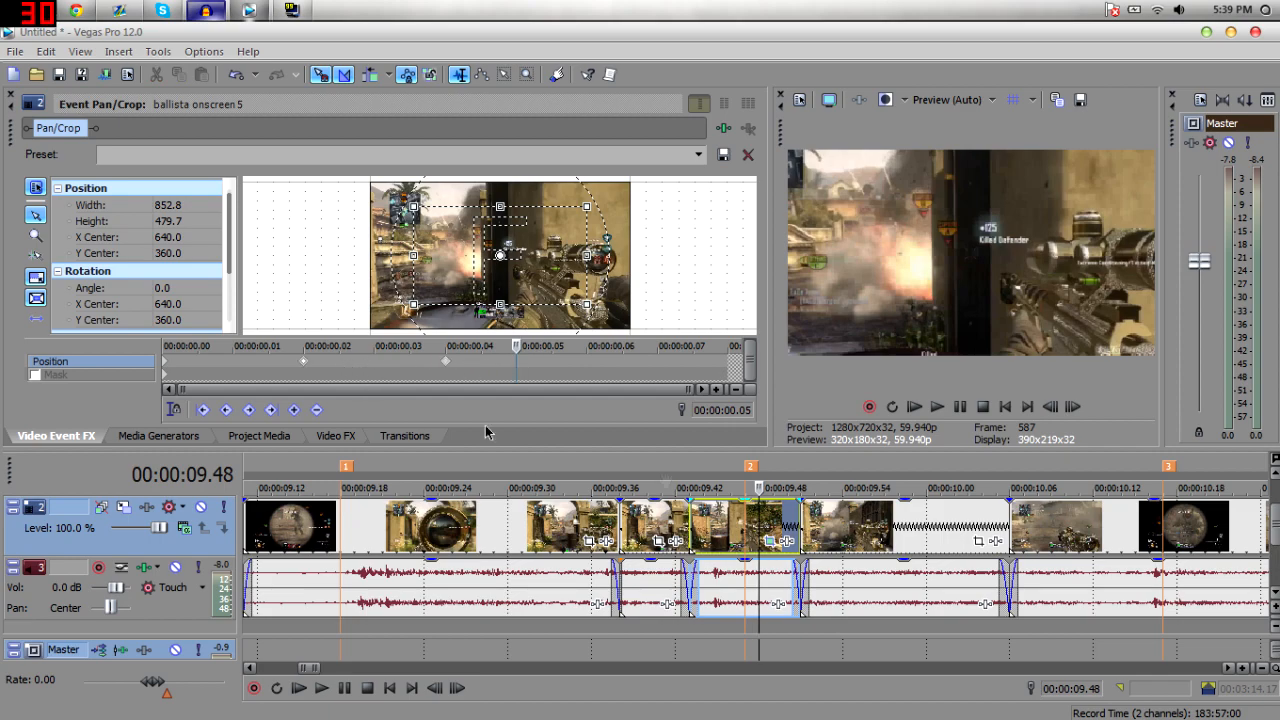
Step through the segment frame by frame in the preview to check the zoom.
{"action": "left_click", "coordinate": [740, 522]}
{"action": "left_click", "coordinate": [1073, 408]}
{"action": "left_click", "coordinate": [1052, 408]}
{"action": "left_click", "coordinate": [1052, 408]}
{"action": "left_click", "coordinate": [1073, 408]}
{"action": "left_click", "coordinate": [1073, 408]}
Add a keyframe at about 0.06 seconds with the crop frame restored to full 1280 by 720 size.
{"action": "left_click_drag", "start_coordinate": [307, 363], "coordinate": [587, 346]}
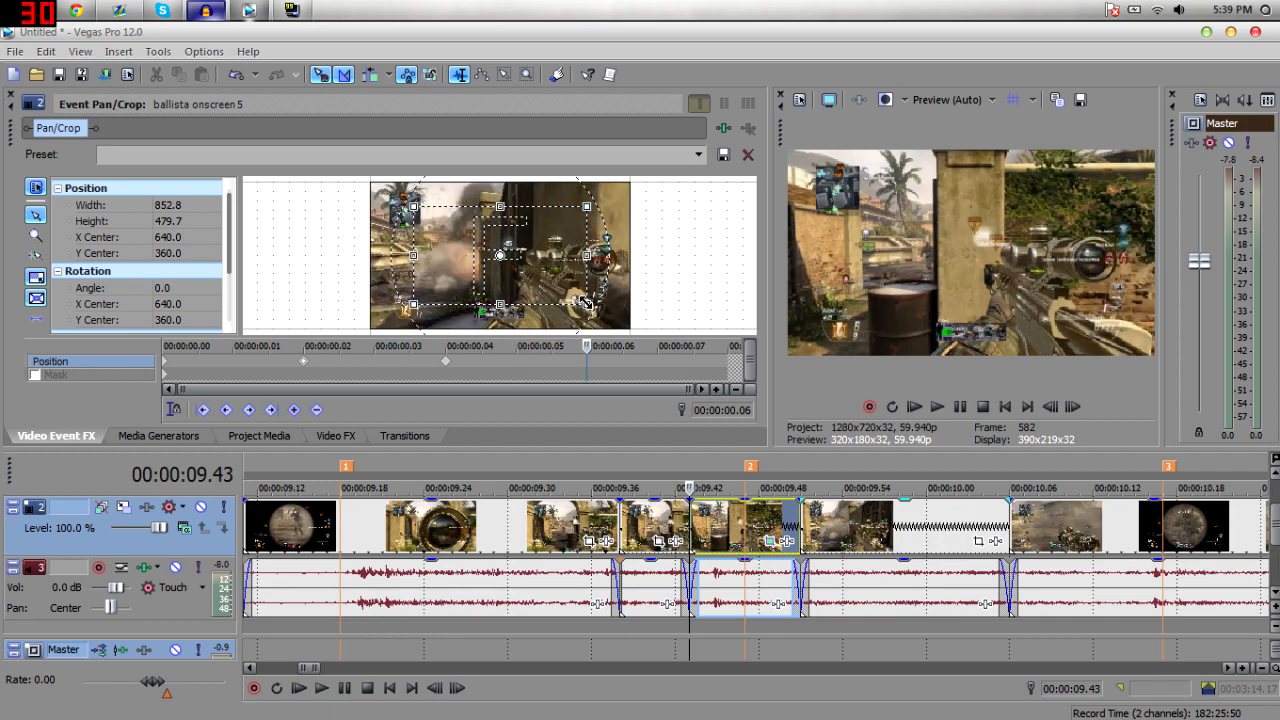
{"action": "left_click_drag", "start_coordinate": [587, 303], "coordinate": [632, 327]}
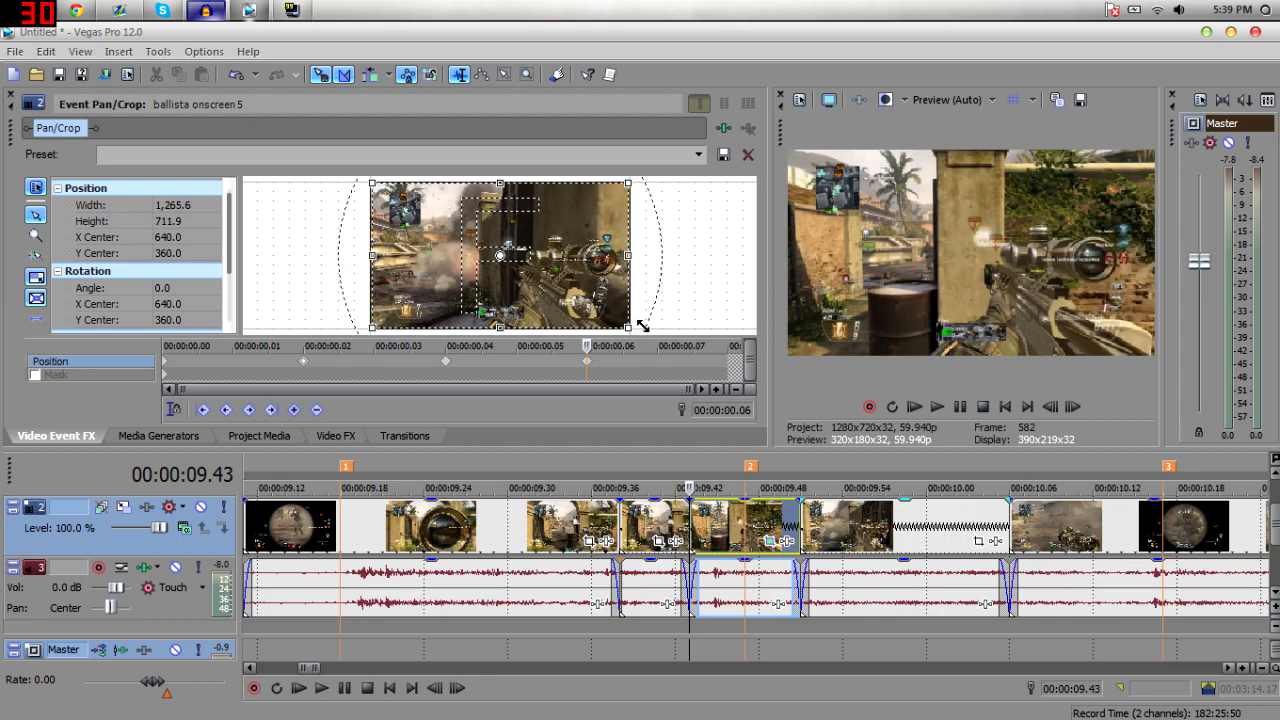
{"action": "left_click_drag", "start_coordinate": [643, 323], "coordinate": [642, 326]}
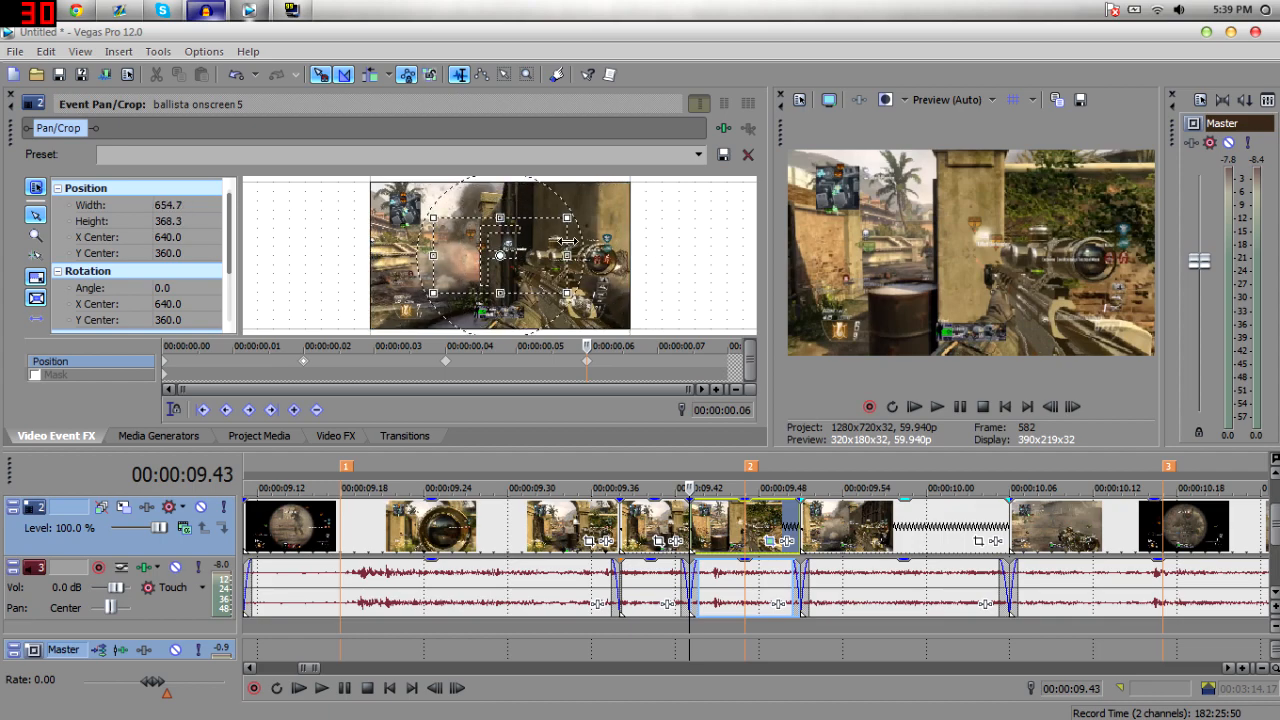
{"action": "right_click", "coordinate": [579, 250]}
{"action": "left_click", "coordinate": [597, 259]}
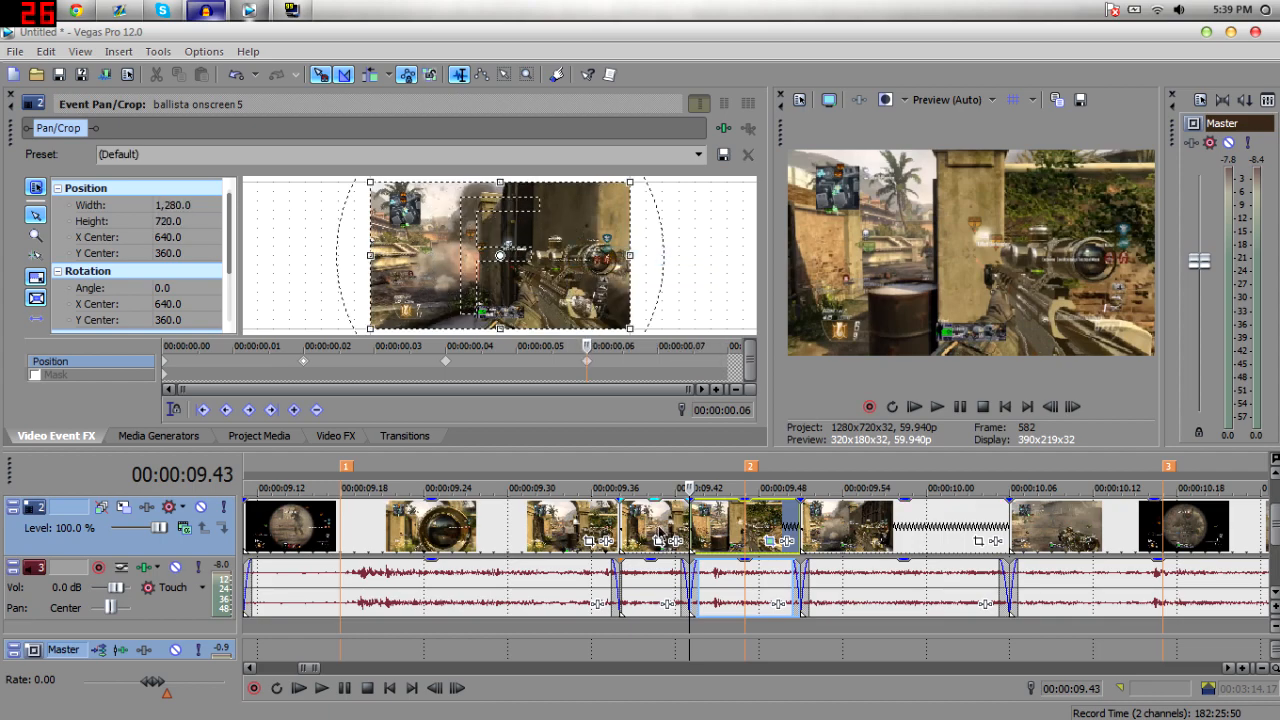
Play back the zoomed segment on the timeline.
{"action": "left_click", "coordinate": [684, 506]}
{"action": "key", "text": "space"}
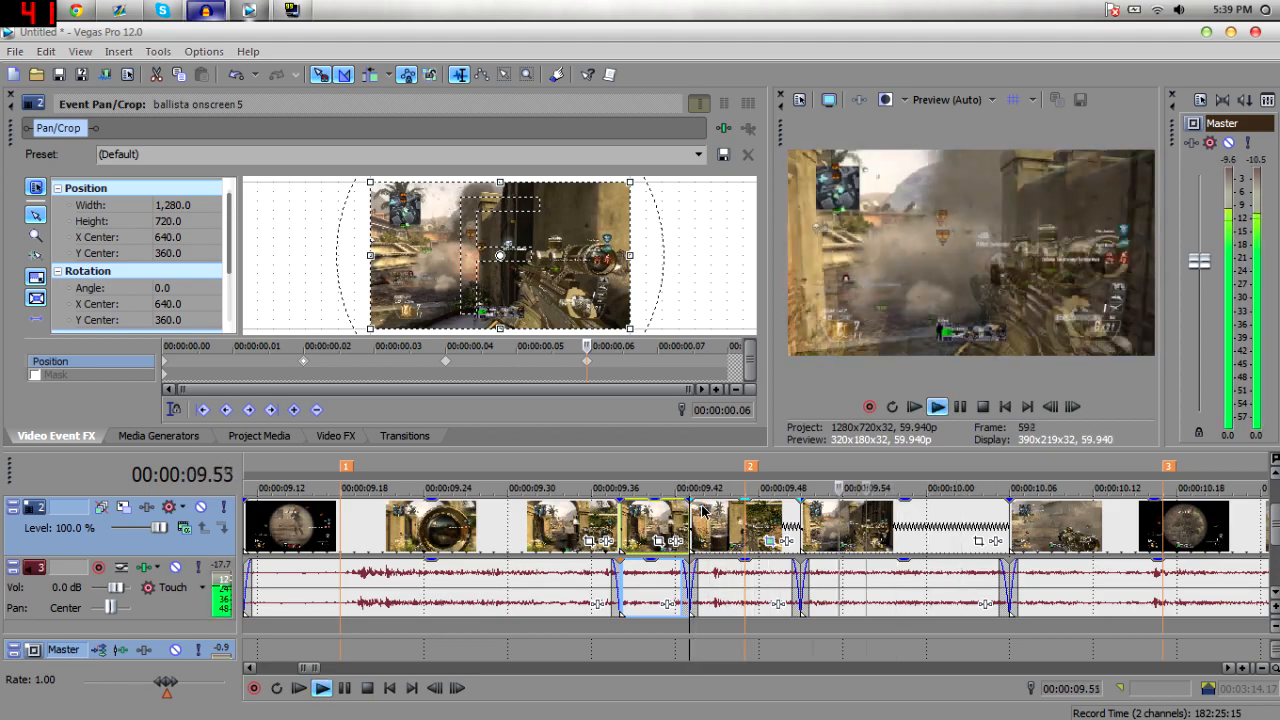
{"action": "key", "text": "space"}
{"action": "key", "text": "space"}
{"action": "key", "text": "space"}
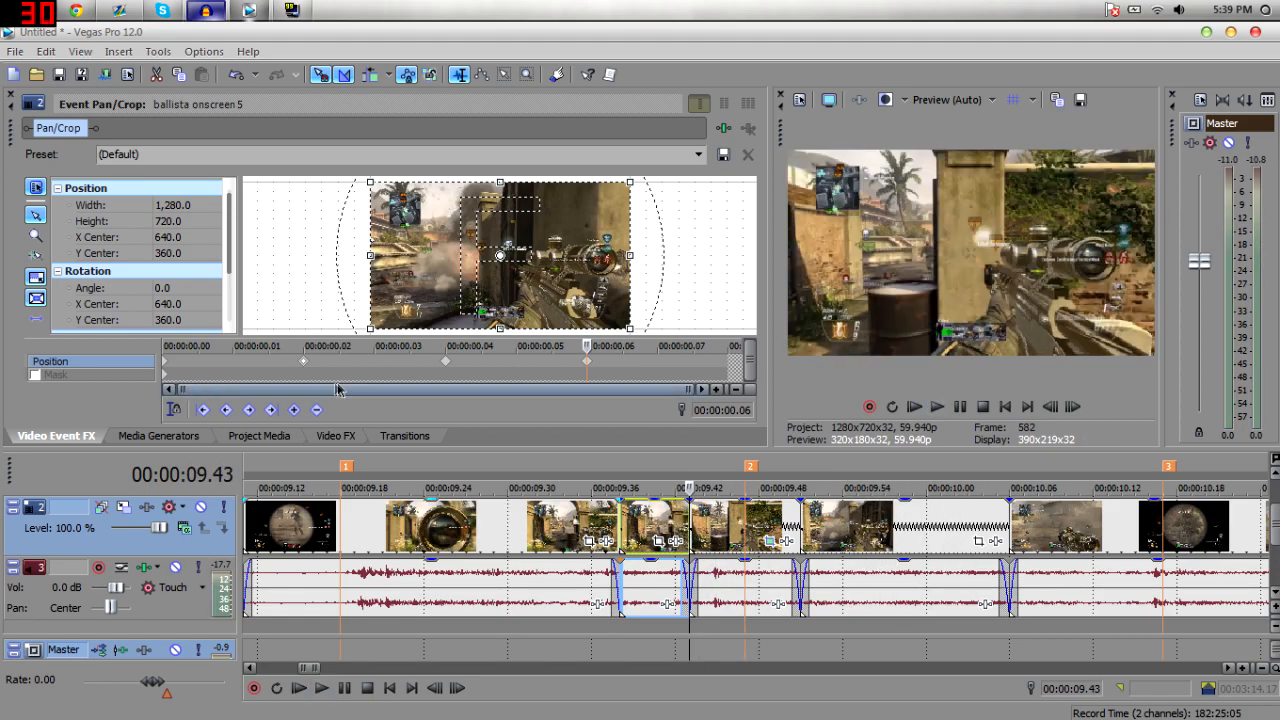
Delete the first Pan/Crop keyframe.
{"action": "left_click_drag", "start_coordinate": [185, 366], "coordinate": [227, 364]}
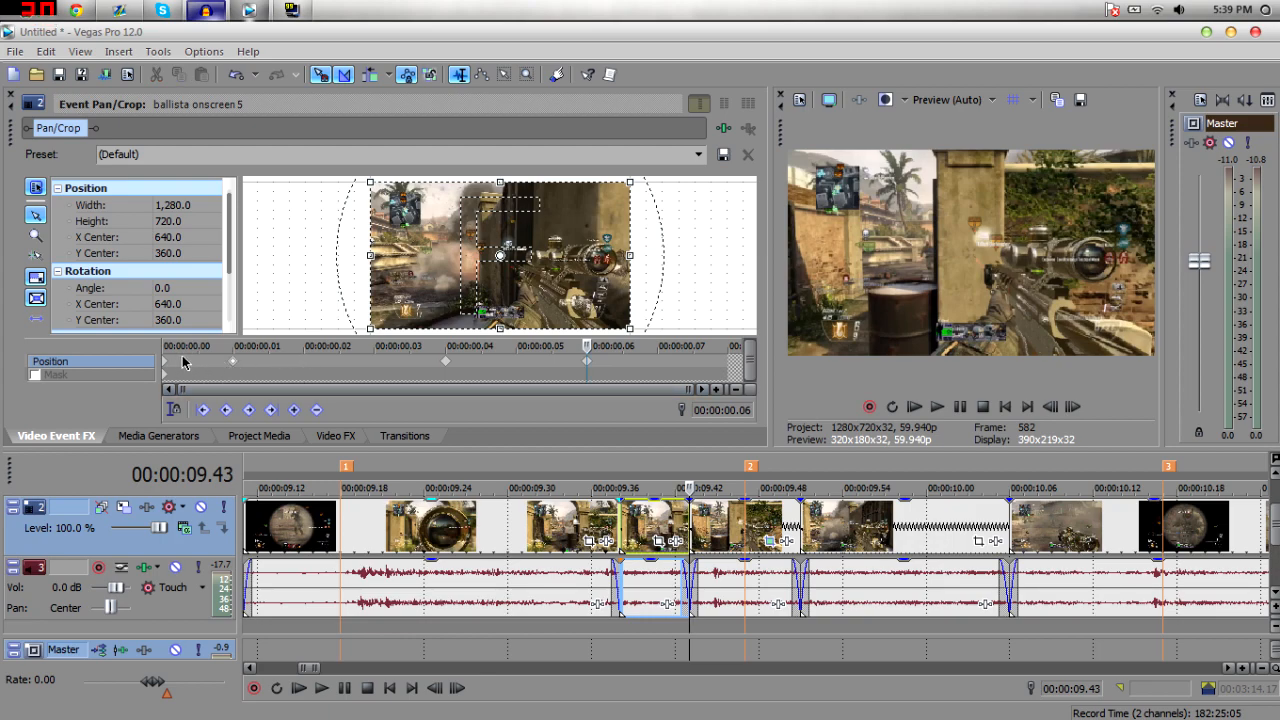
{"action": "right_click", "coordinate": [237, 366]}
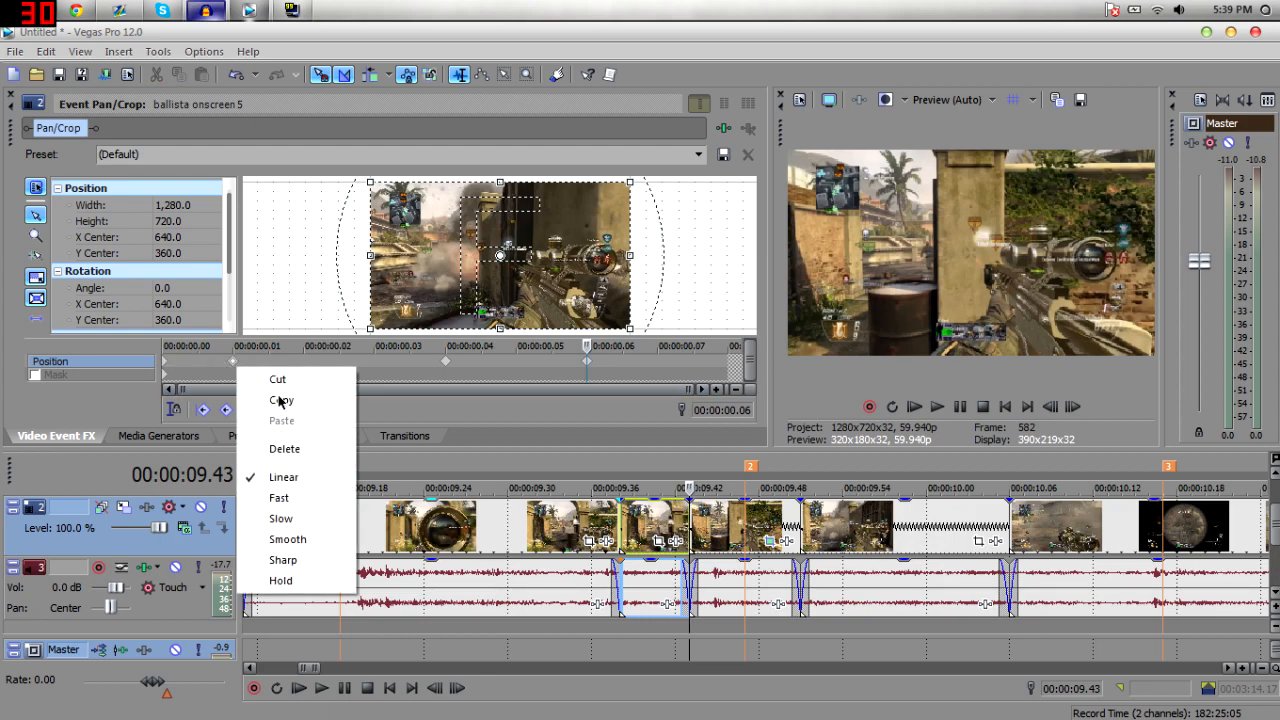
{"action": "left_click", "coordinate": [285, 449]}
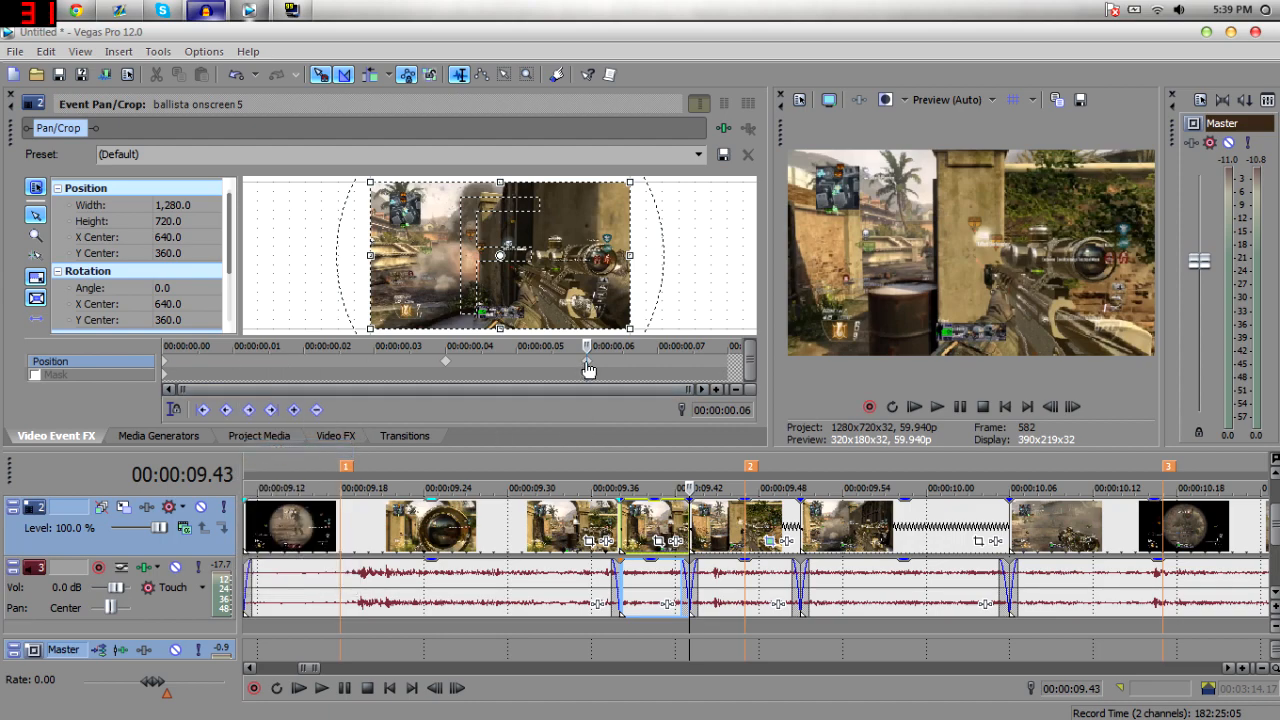
Move the last keyframe to the end of the segment and play it back.
{"action": "left_click_drag", "start_coordinate": [748, 362], "coordinate": [780, 362]}
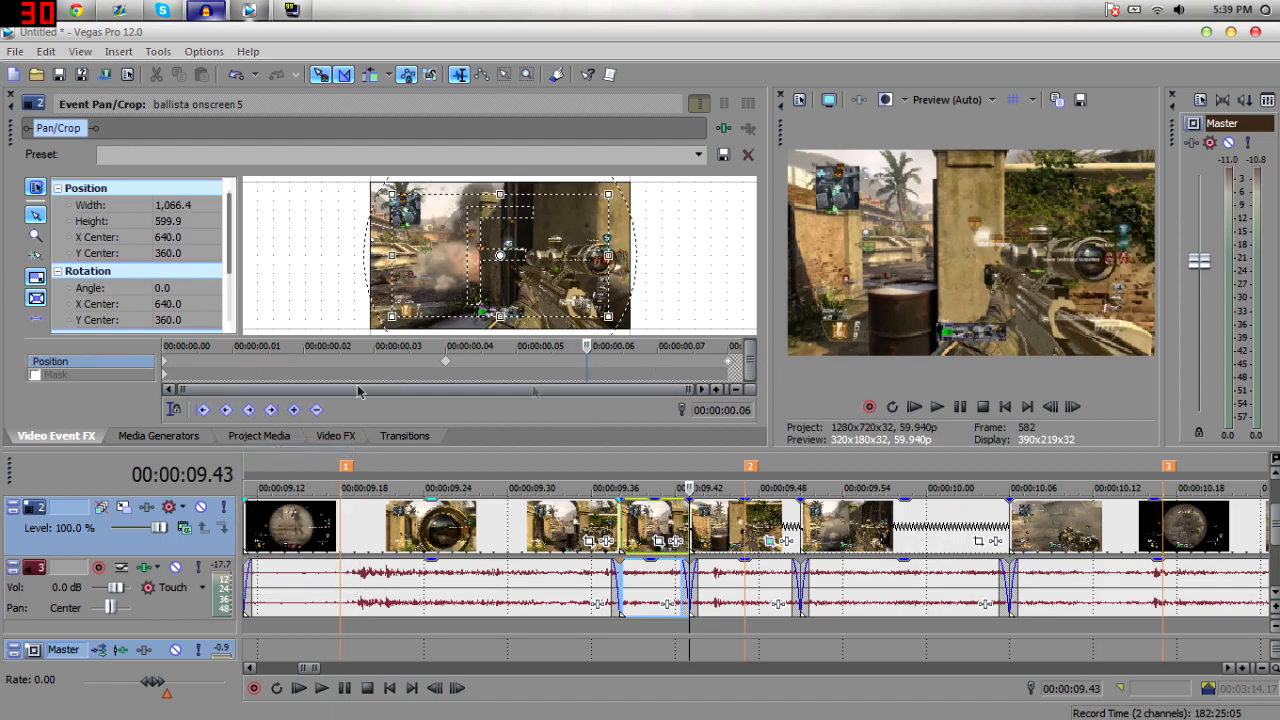
{"action": "left_click", "coordinate": [690, 515]}
{"action": "key", "text": "space"}
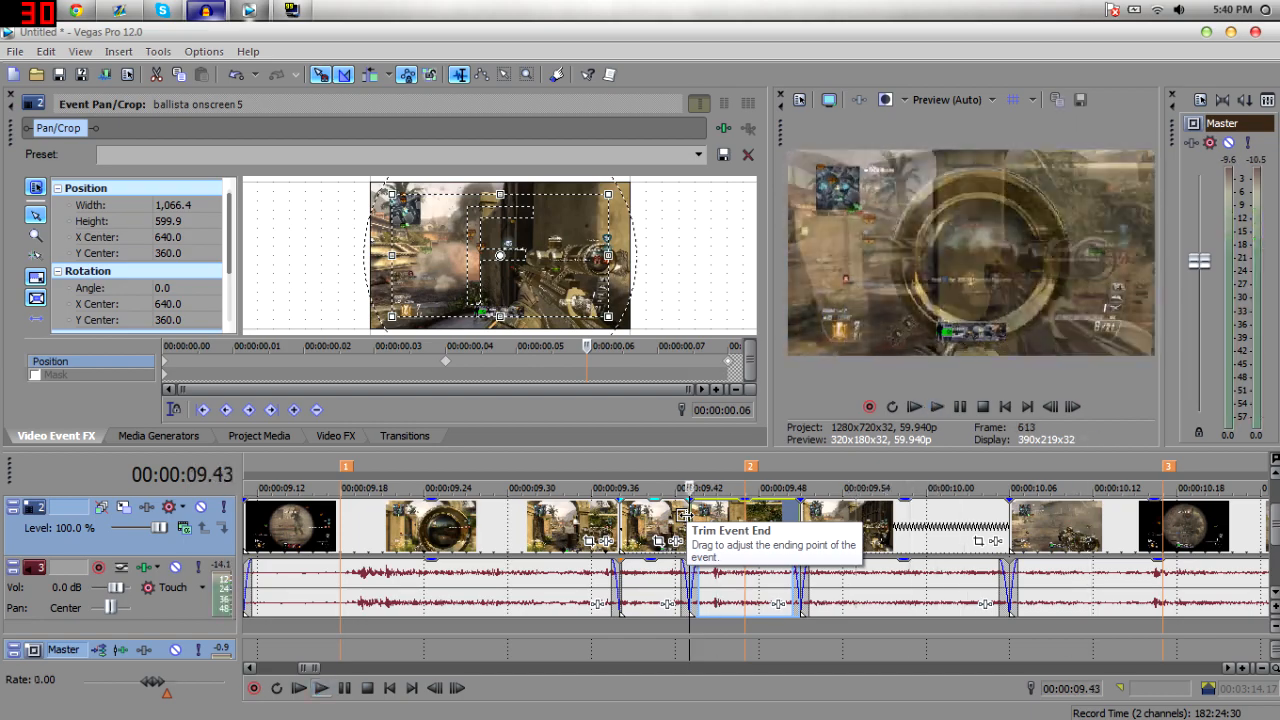
Set the Pan/Crop keyframe's interpolation to Smooth and play the zoomed segment back.
{"action": "left_click", "coordinate": [446, 361]}
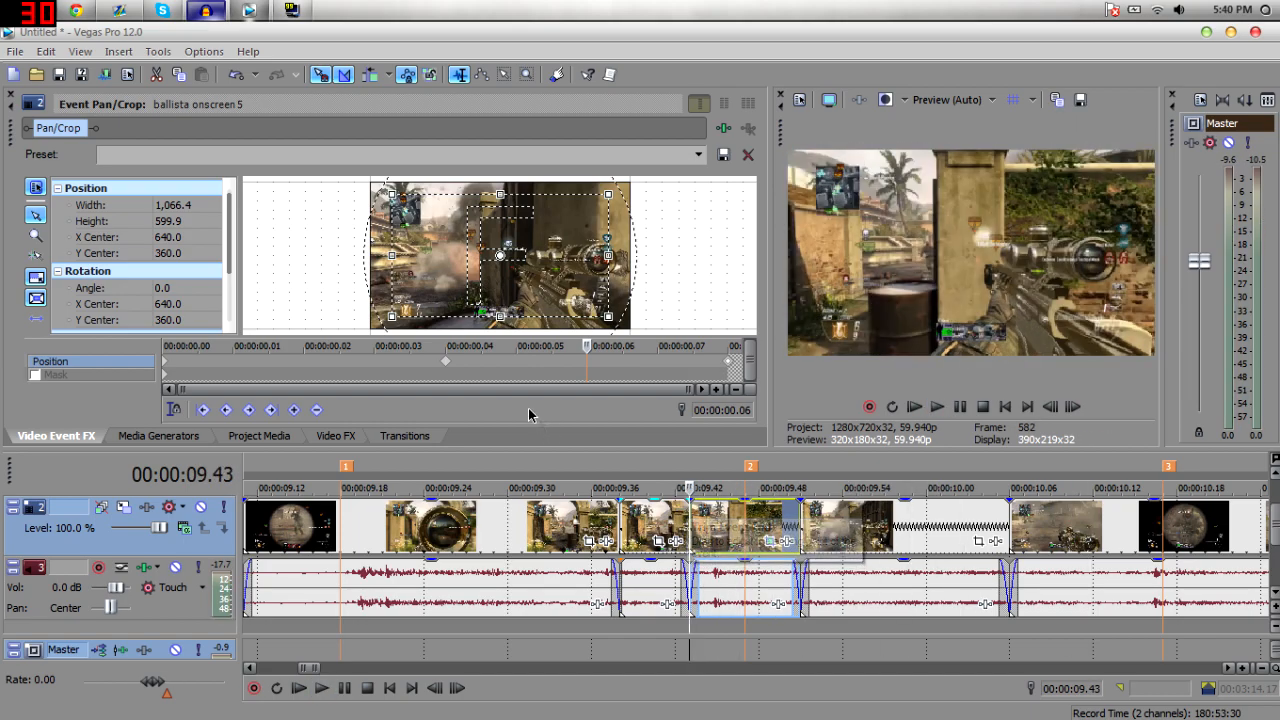
{"action": "right_click", "coordinate": [447, 364]}
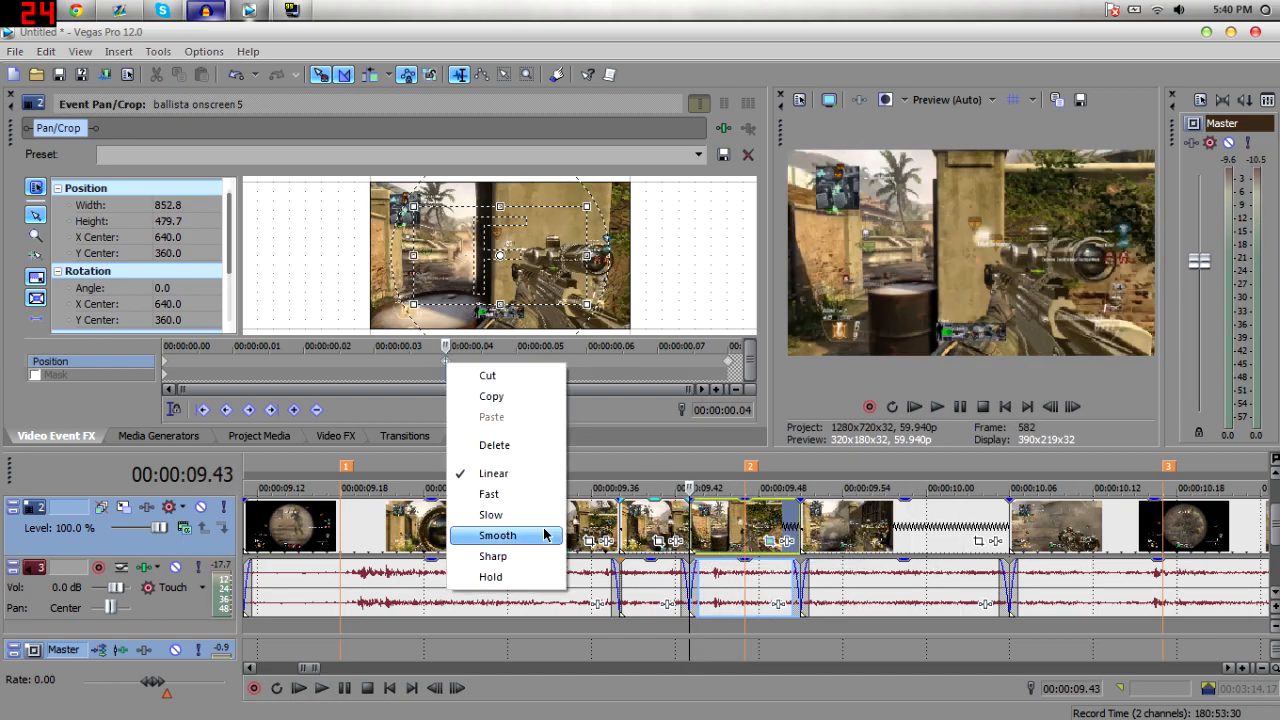
{"action": "left_click", "coordinate": [544, 535]}
{"action": "key", "text": "space"}
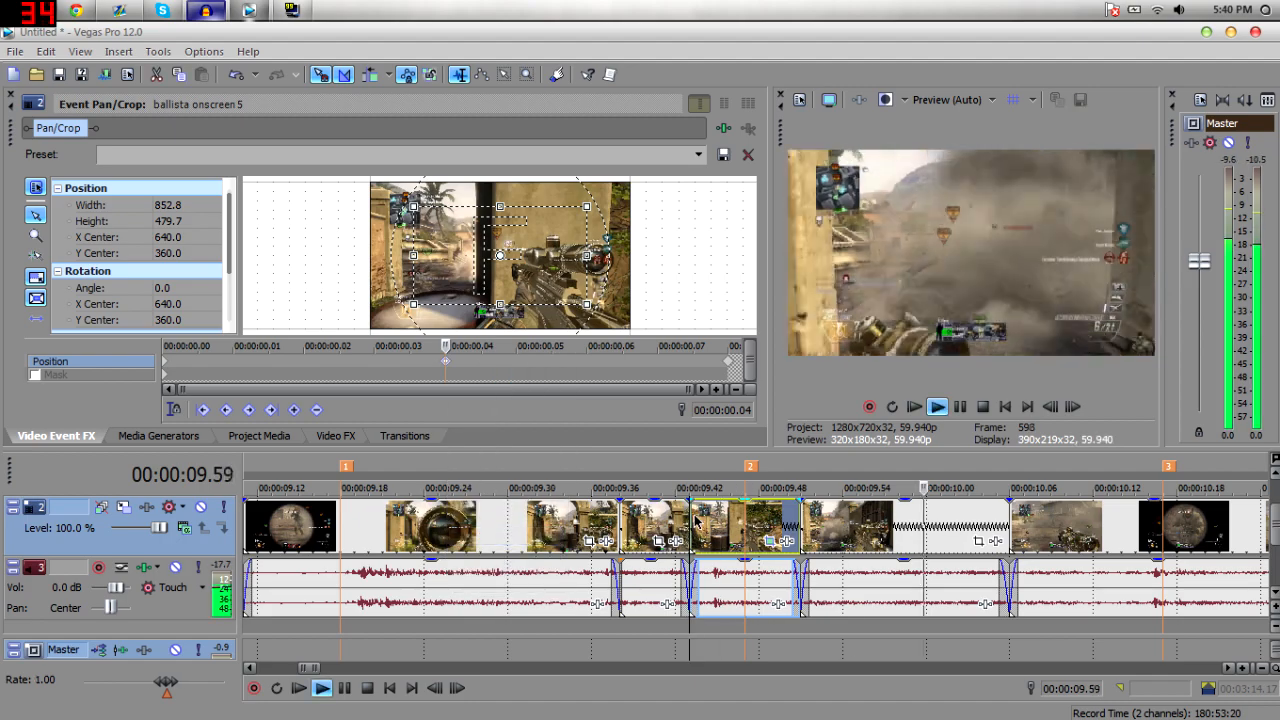
{"action": "key", "text": "space"}
Change the keyframe's interpolation to Linear and play the segment back.
{"action": "right_click", "coordinate": [445, 362]}
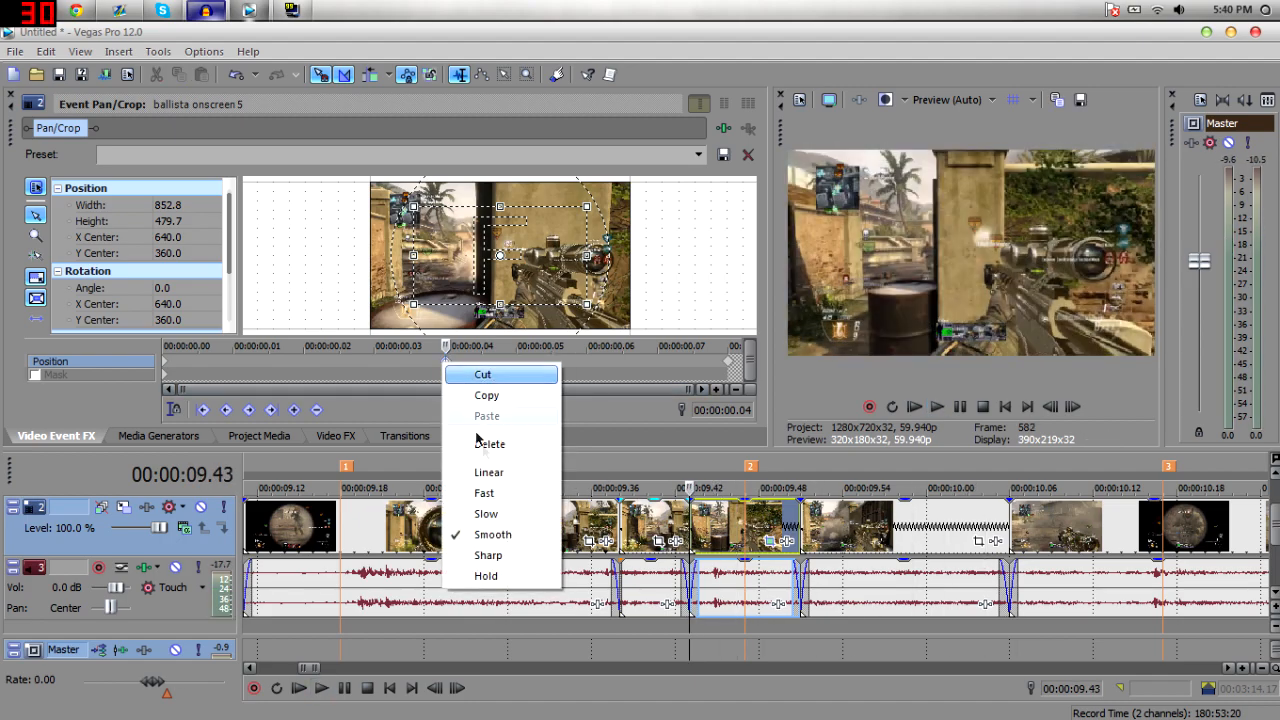
{"action": "left_click", "coordinate": [509, 474]}
{"action": "key", "text": "space"}
{"action": "key", "text": "space"}
Set the keyframe's interpolation to Sharp and play the zoomed segment back.
{"action": "right_click", "coordinate": [448, 363]}
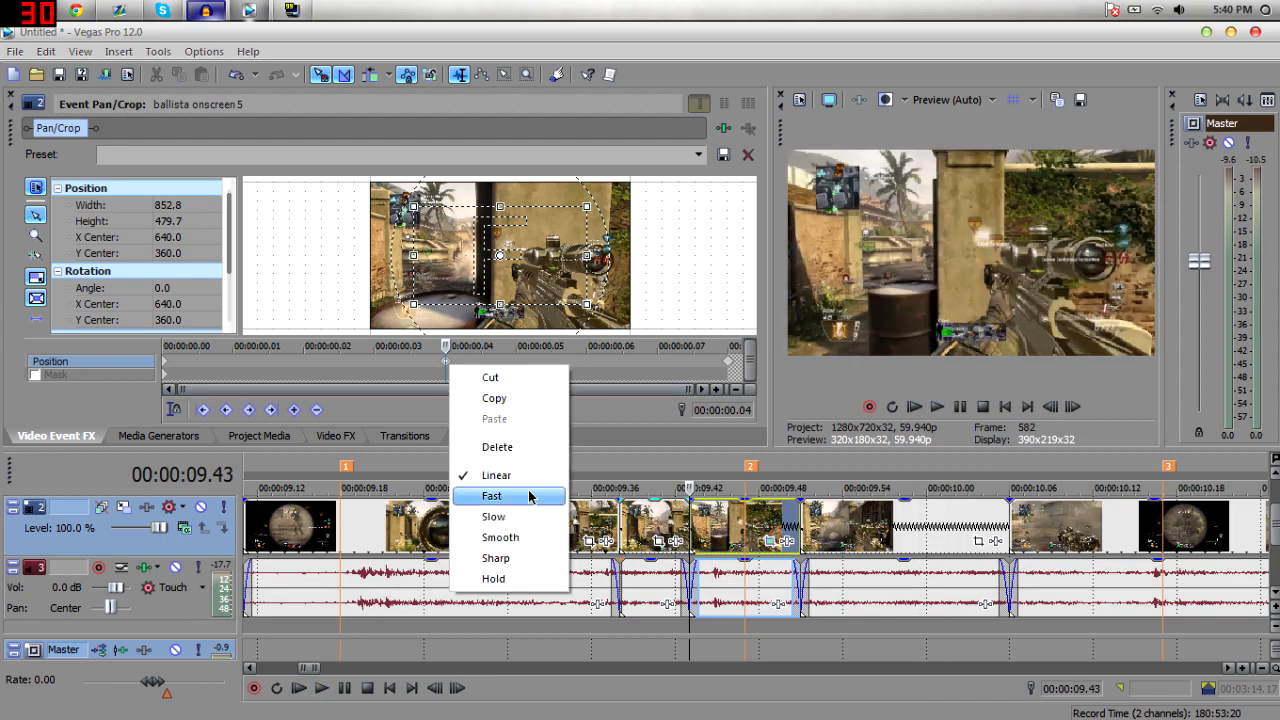
{"action": "left_click", "coordinate": [510, 558]}
{"action": "key", "text": "space"}
{"action": "key", "text": "space"}
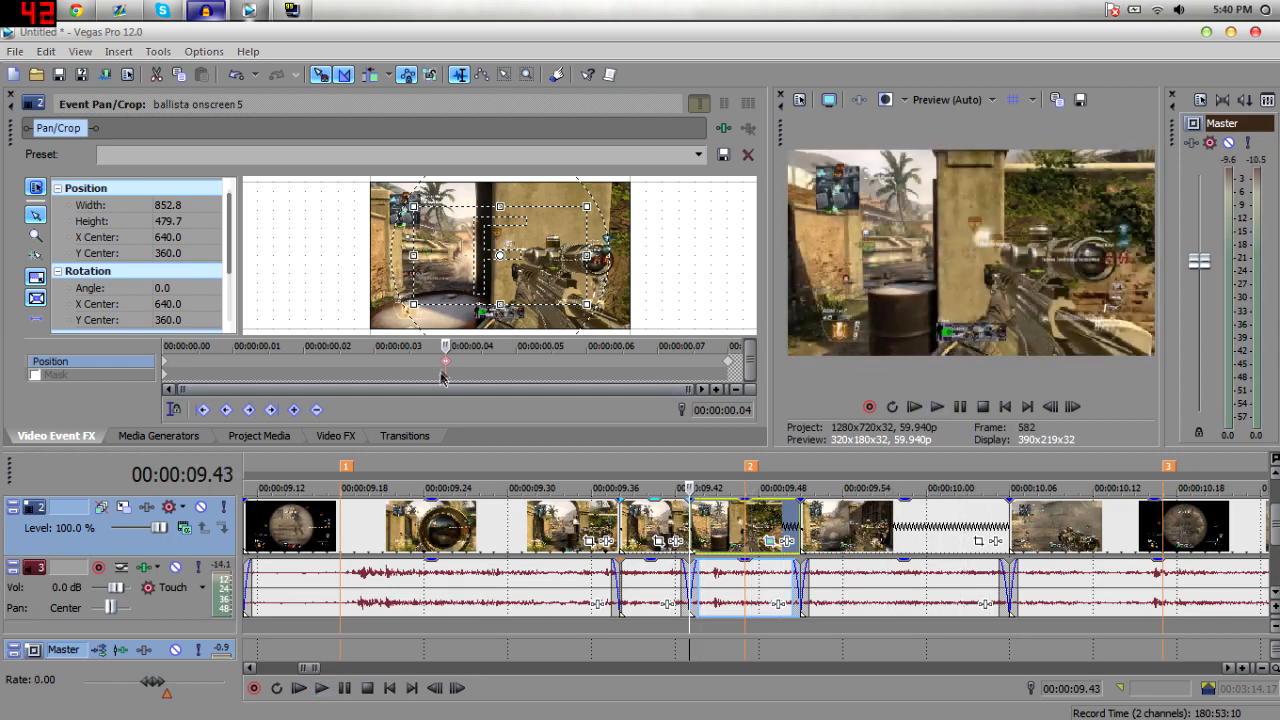
{"action": "right_click", "coordinate": [446, 362]}
{"action": "left_click", "coordinate": [421, 363]}
{"action": "key", "text": "space"}
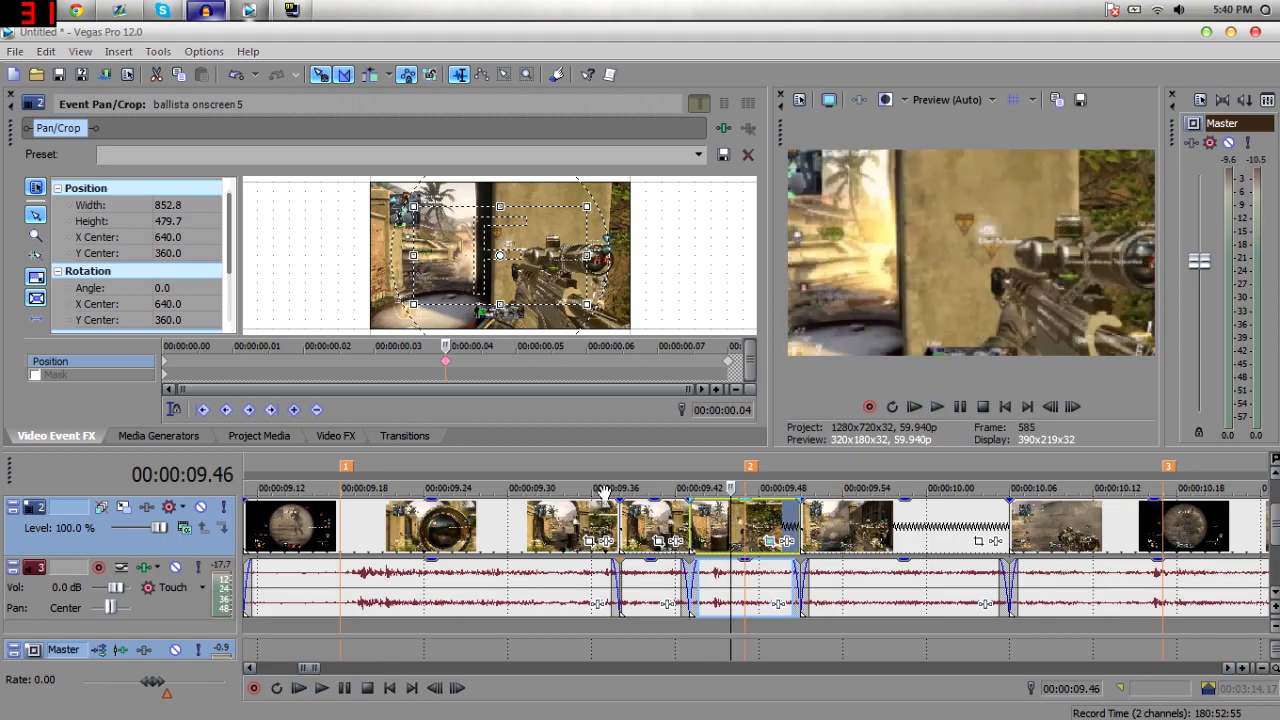
Apply the Color Curves Brighten Brights preset to the zoomed sniper event on the video track.
{"action": "left_click", "coordinate": [11, 96]}
{"action": "left_click", "coordinate": [266, 438]}
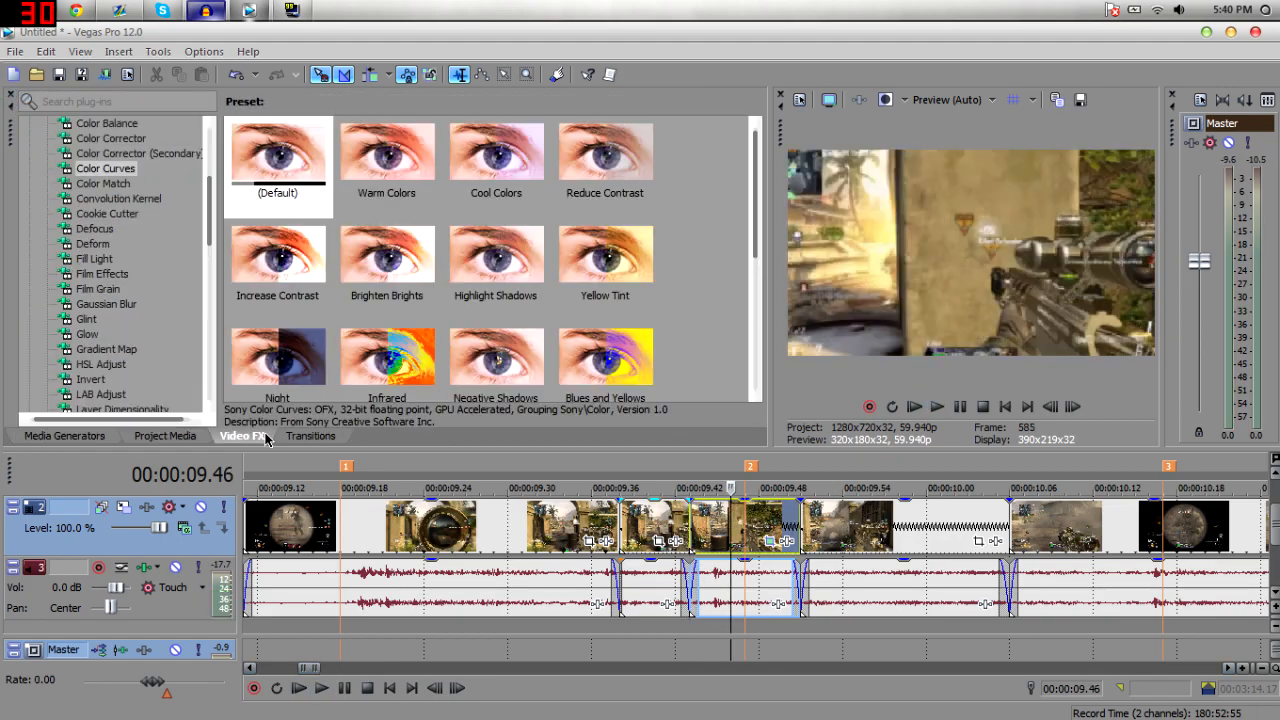
{"action": "left_click", "coordinate": [387, 258]}
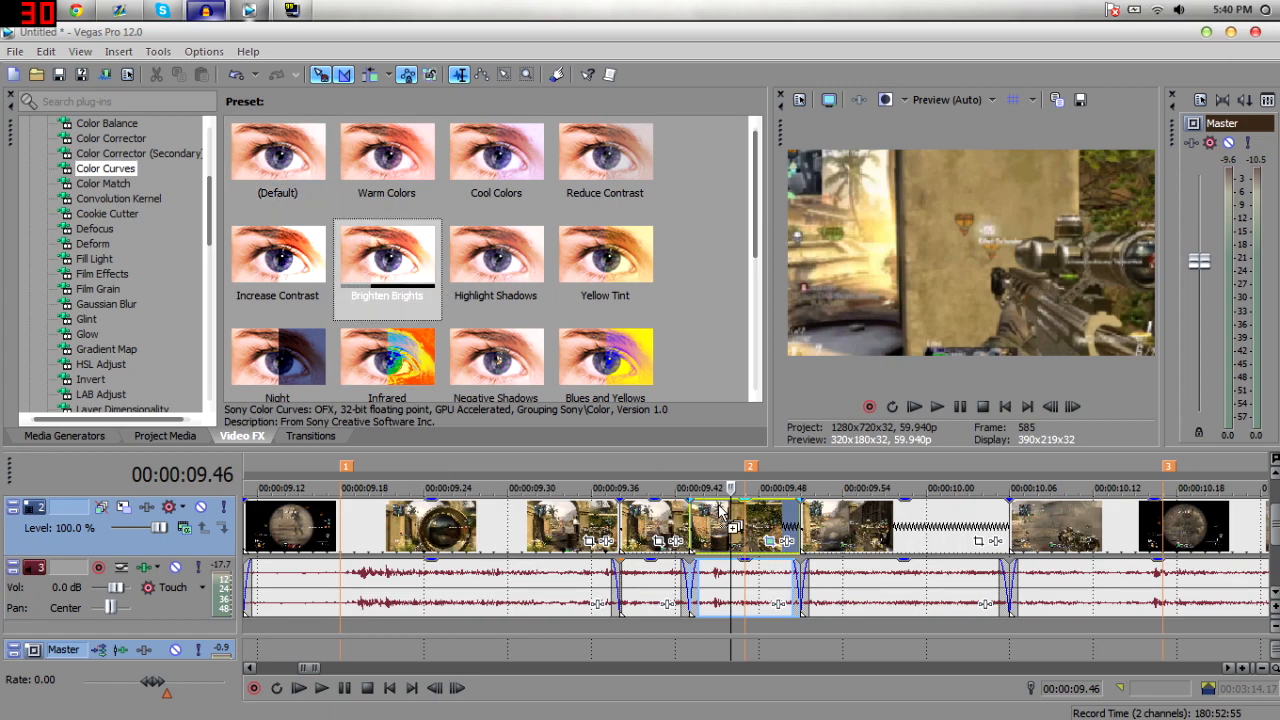
{"action": "left_click", "coordinate": [690, 520]}
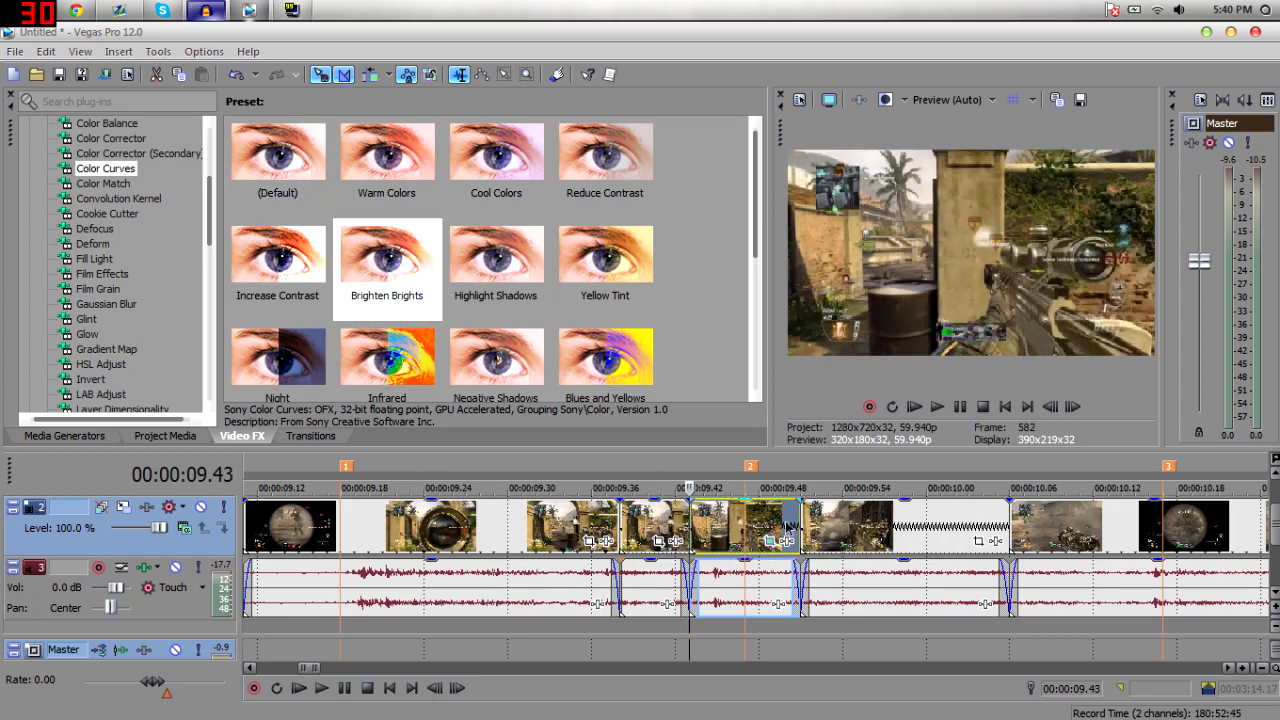
{"action": "left_click", "coordinate": [797, 518]}
{"action": "left_click", "coordinate": [703, 512]}
{"action": "left_click", "coordinate": [814, 523]}
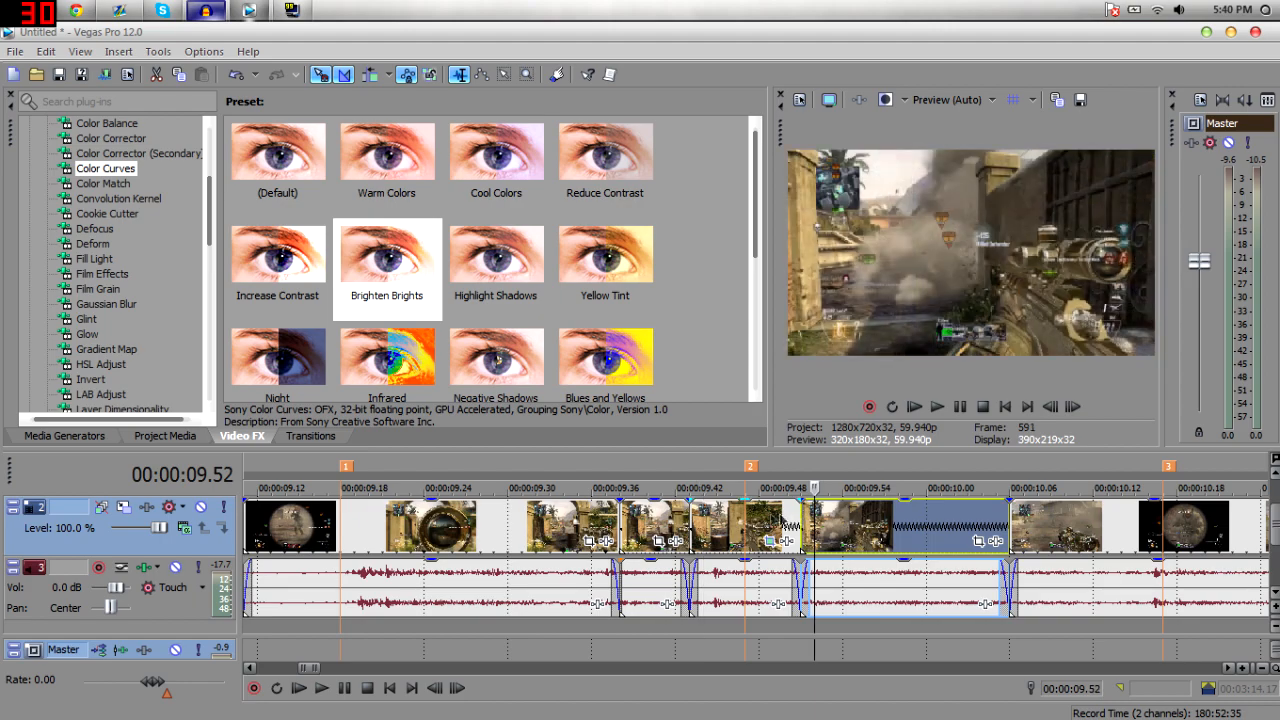
{"action": "left_click", "coordinate": [705, 520]}
{"action": "left_click_drag", "start_coordinate": [390, 258], "coordinate": [447, 270]}
{"action": "left_click_drag", "start_coordinate": [452, 347], "coordinate": [146, 221]}
{"action": "left_click_drag", "start_coordinate": [753, 522], "coordinate": [755, 523]}
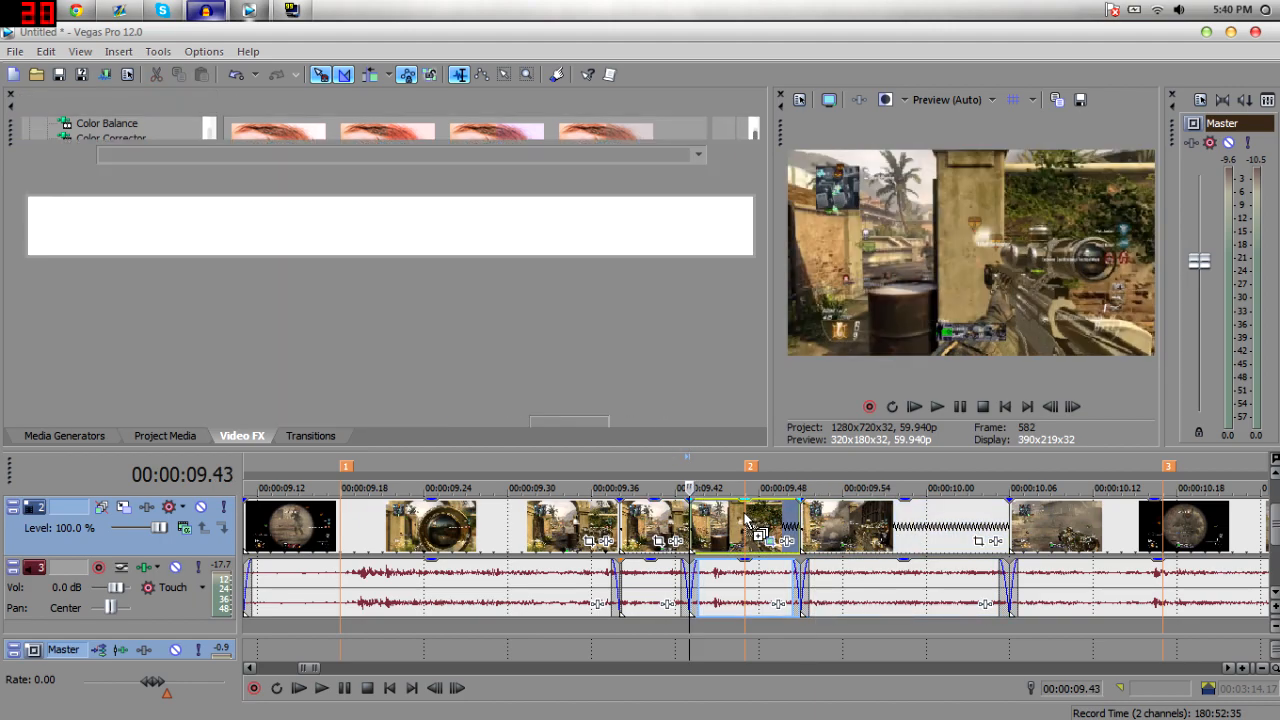
{"action": "left_click", "coordinate": [643, 519]}
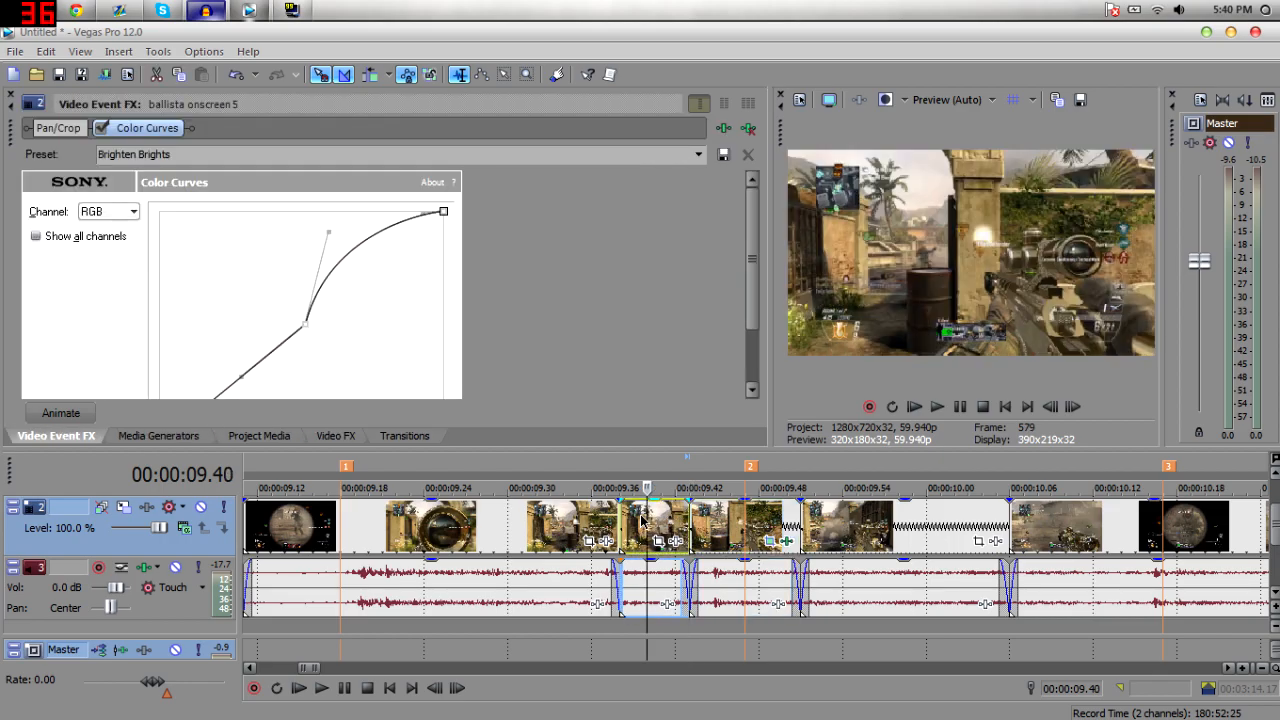
Play back and step frame by frame through the brightened segment in the preview.
{"action": "key", "text": "space"}
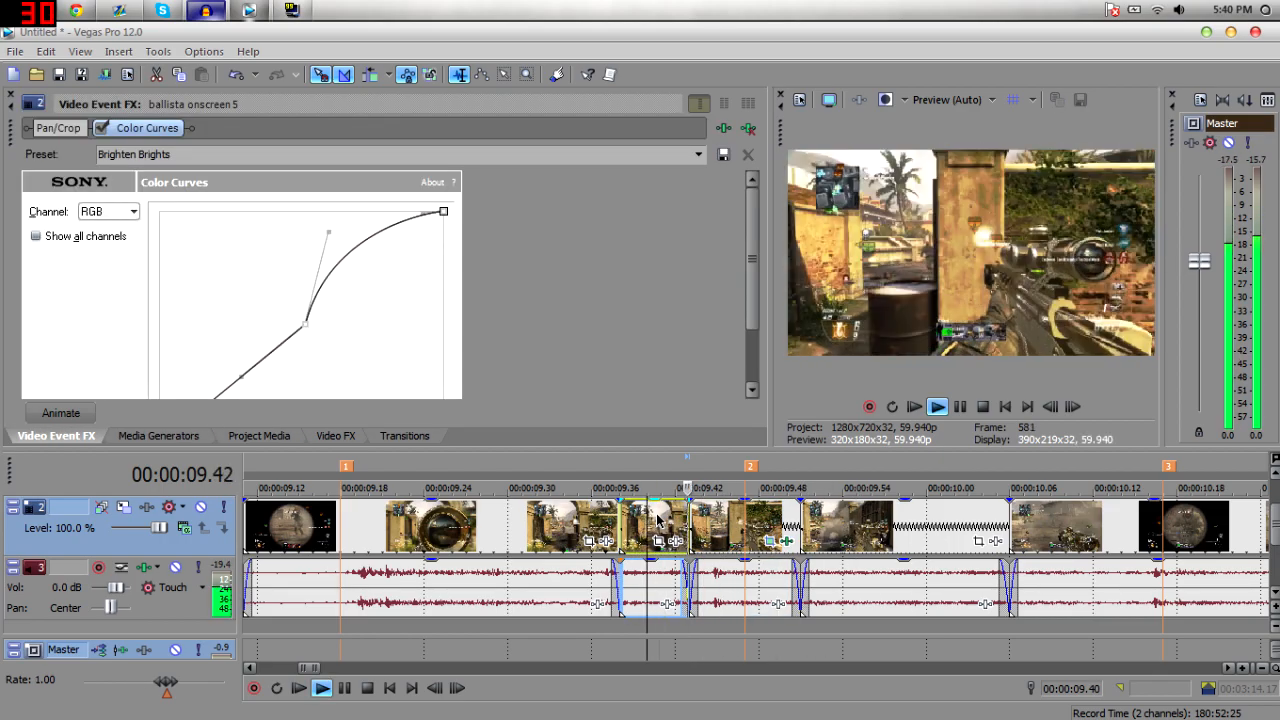
{"action": "key", "text": "space"}
{"action": "key", "text": "space"}
{"action": "key", "text": "space"}
{"action": "key", "text": "space"}
{"action": "key", "text": "space"}
{"action": "left_click", "coordinate": [1071, 408]}
{"action": "left_click", "coordinate": [1071, 408]}
{"action": "left_click", "coordinate": [1071, 408]}
{"action": "left_click", "coordinate": [1070, 409]}
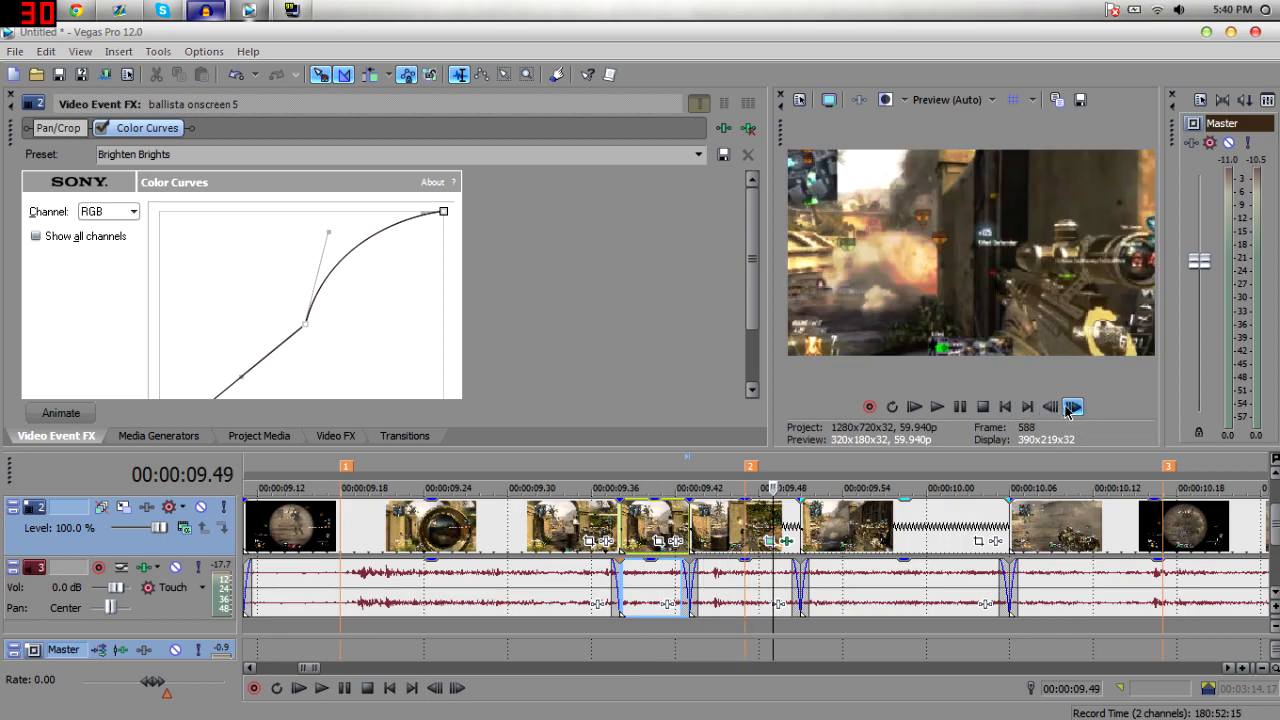
{"action": "left_click", "coordinate": [1051, 409]}
{"action": "left_click", "coordinate": [1073, 411]}
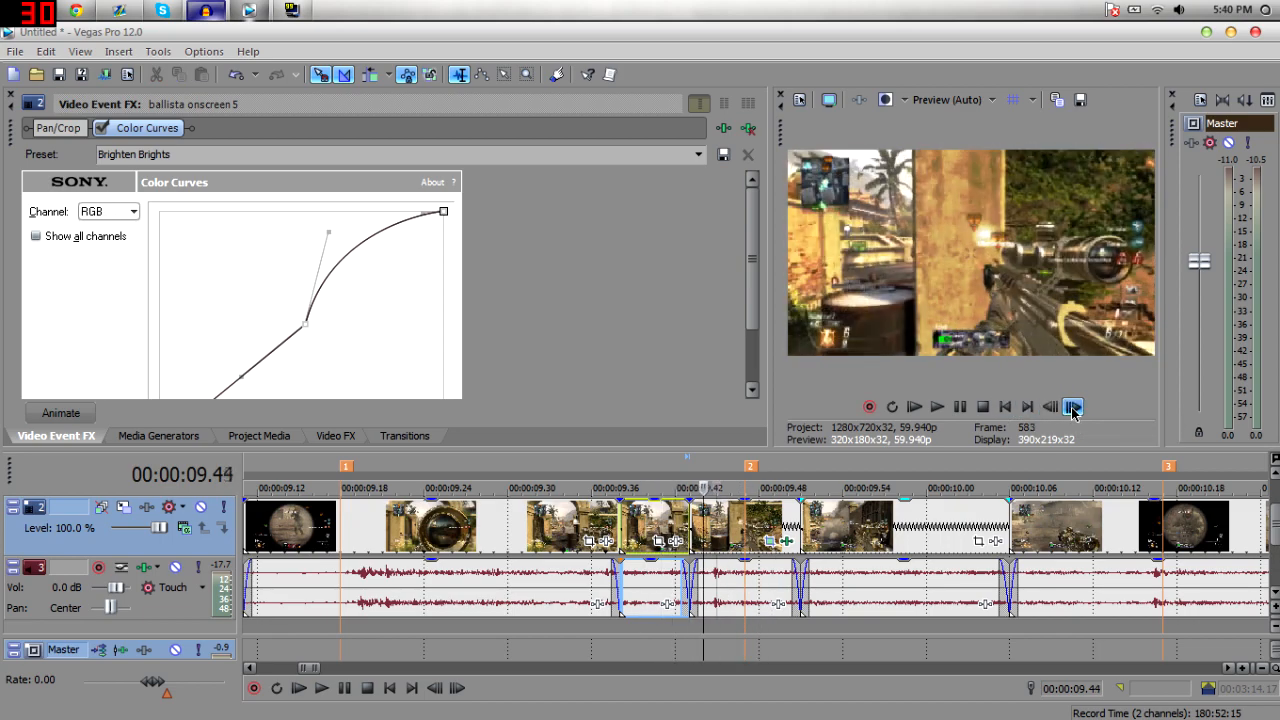
{"action": "left_click", "coordinate": [1072, 410]}
{"action": "left_click", "coordinate": [1072, 410]}
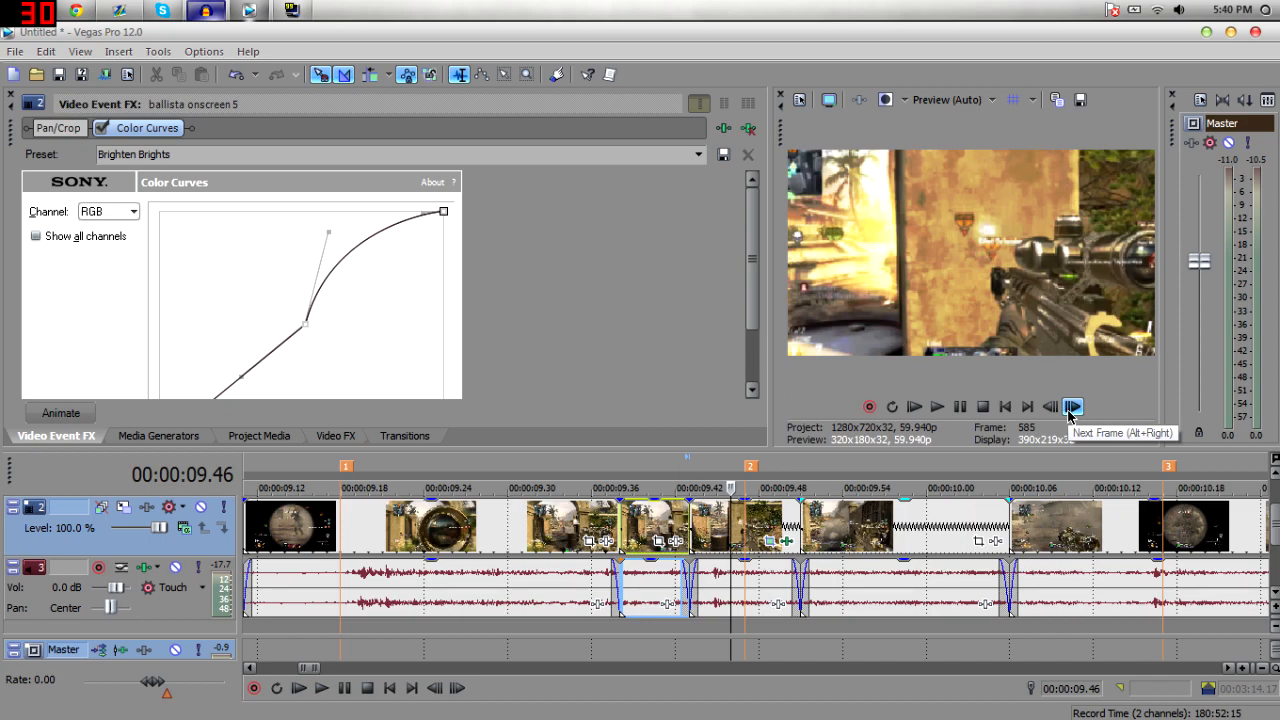
{"action": "left_click", "coordinate": [646, 529]}
{"action": "key", "text": "space"}
{"action": "key", "text": "space"}
{"action": "key", "text": "space"}
{"action": "key", "text": "space"}
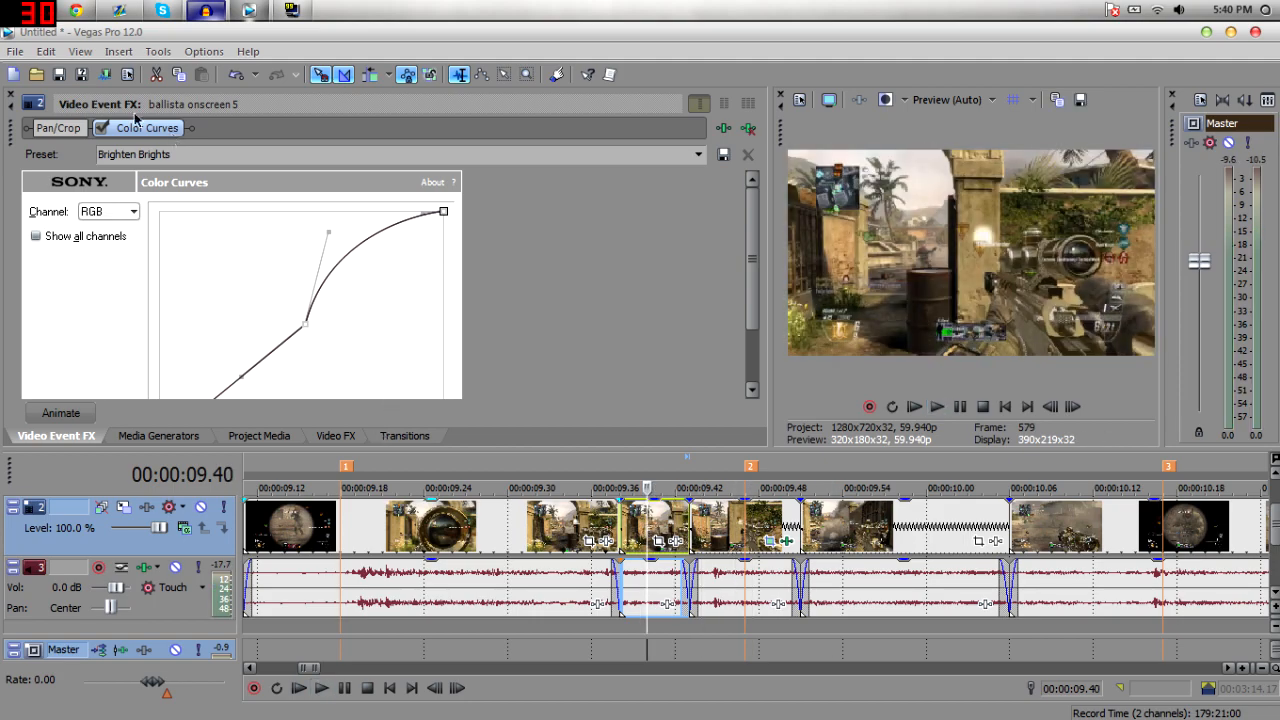
Play back the edited section of the montage around the brightened events.
{"action": "left_click", "coordinate": [11, 96]}
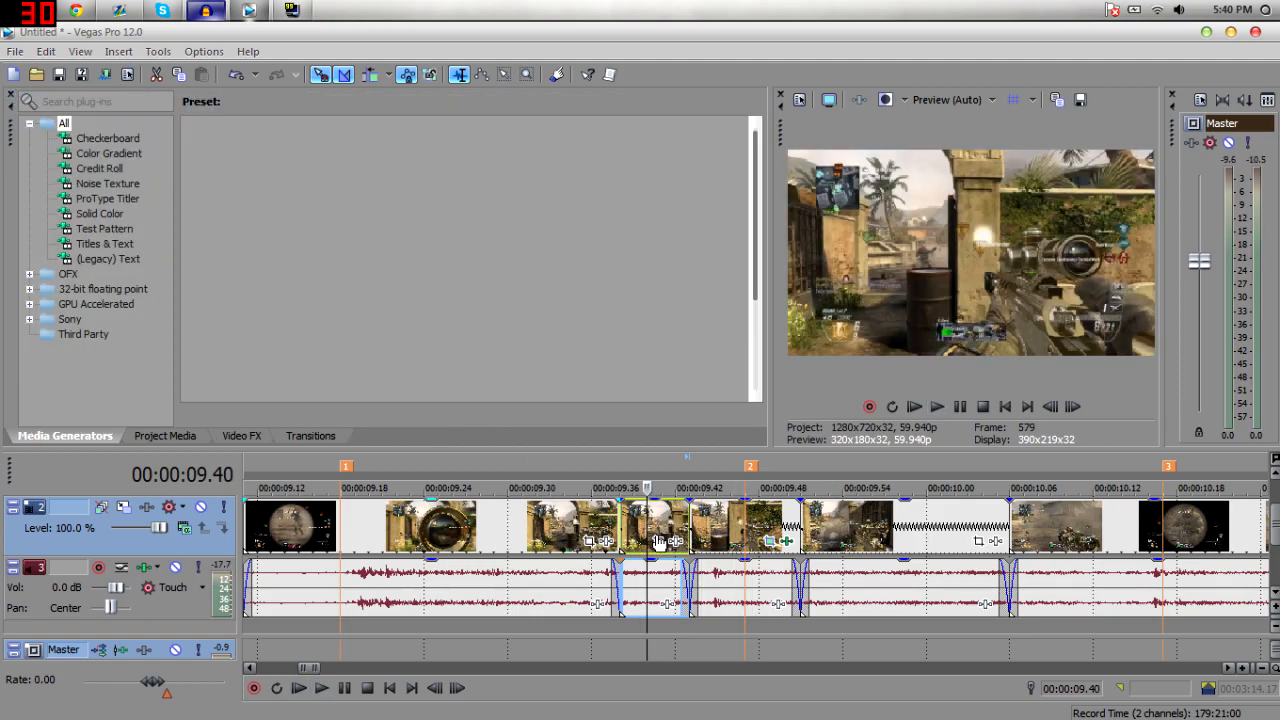
{"action": "key", "text": "space"}
{"action": "key", "text": "space"}
{"action": "key", "text": "space"}
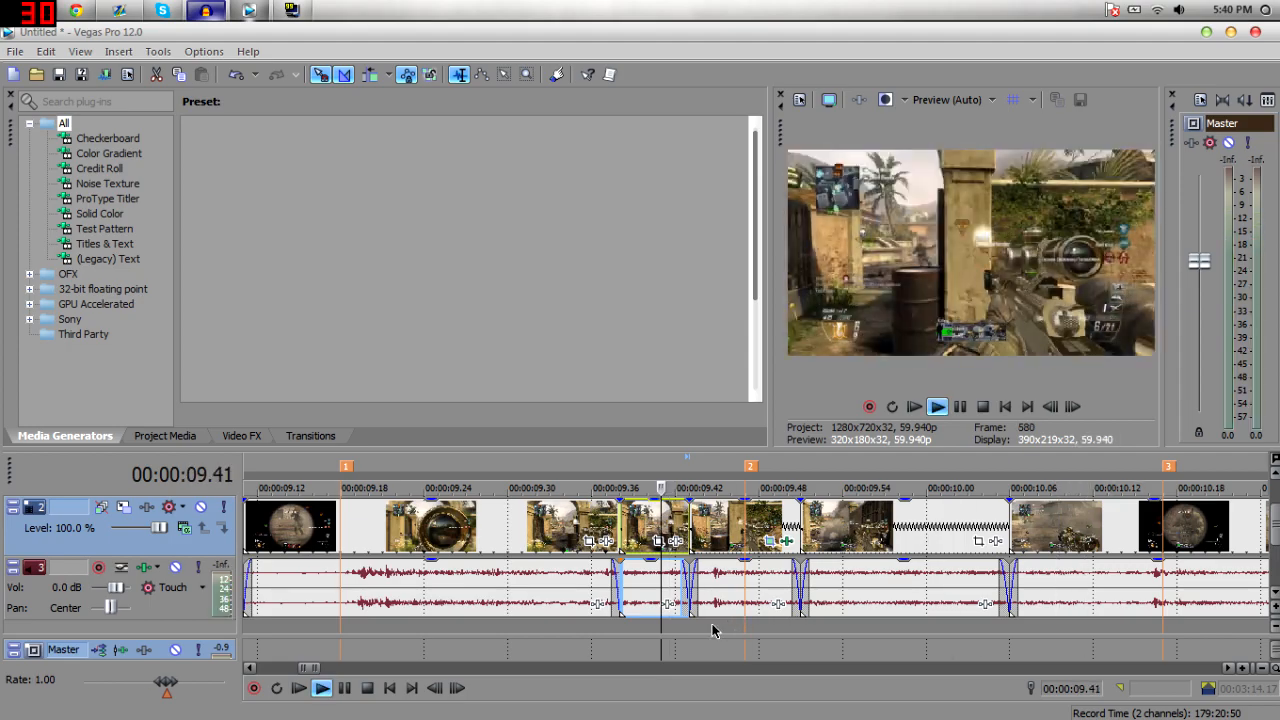
{"action": "key", "text": "space"}
{"action": "key", "text": "space"}
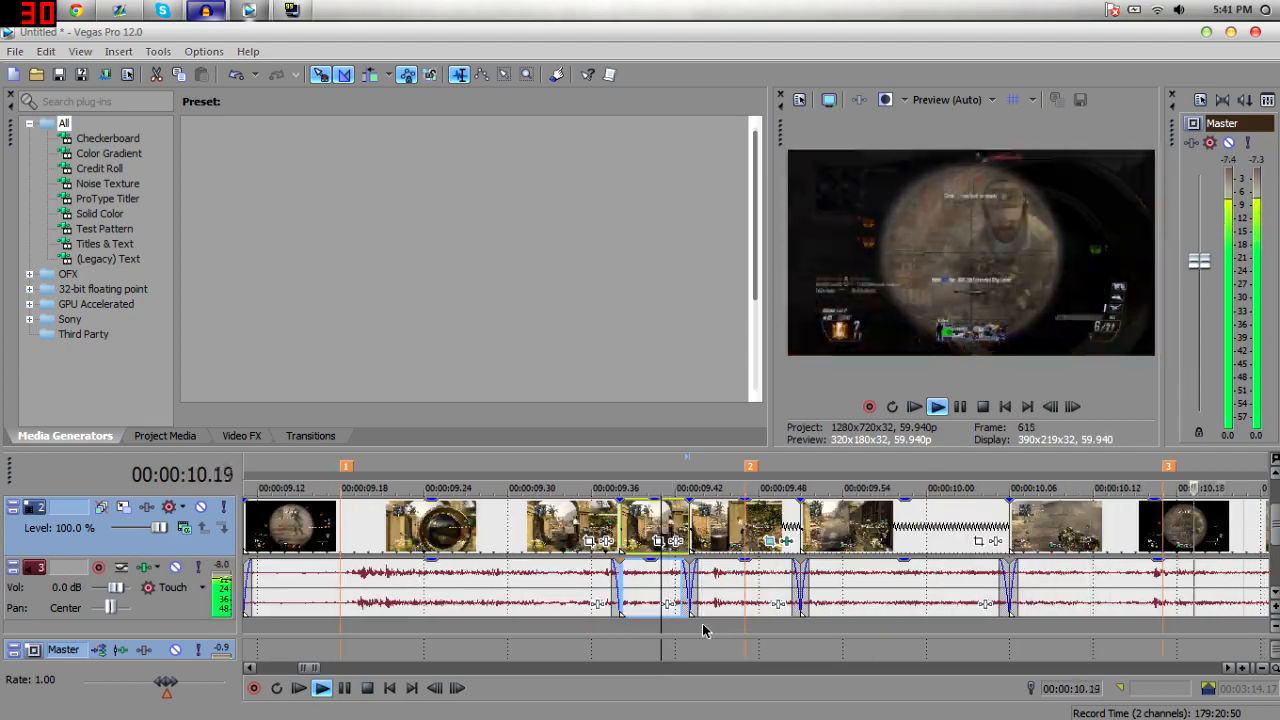
{"action": "key", "text": "space"}
{"action": "key", "text": "space"}
{"action": "key", "text": "space"}
{"action": "key", "text": "space"}
{"action": "key", "text": "space"}
{"action": "mouse_move", "coordinate": [302, 667]}
{"action": "left_mouse_down"}
{"action": "mouse_move", "coordinate": [353, 673]}
{"action": "mouse_move", "coordinate": [328, 683]}
{"action": "mouse_move", "coordinate": [303, 667]}
{"action": "left_mouse_up"}
{"action": "key", "text": "space"}
{"action": "key", "text": "space"}
{"action": "key", "text": "space"}
{"action": "key", "text": "space"}
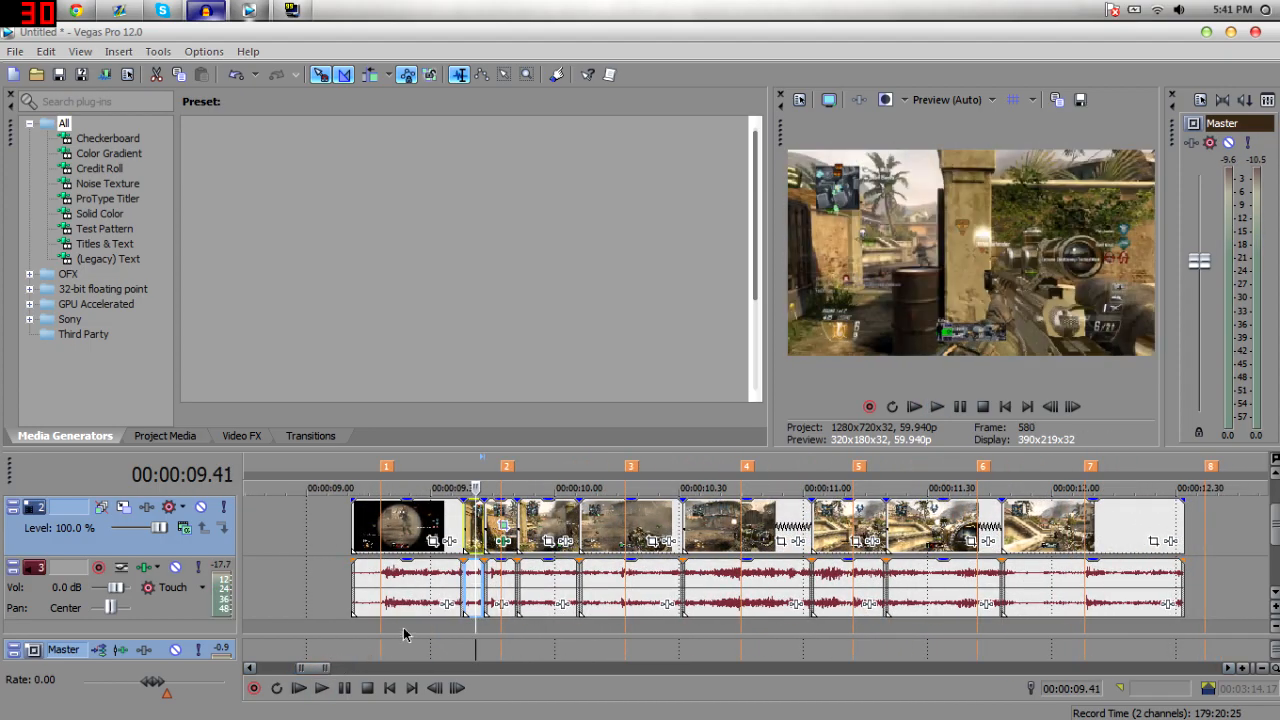
{"action": "left_click", "coordinate": [453, 541]}
{"action": "key", "text": "space"}
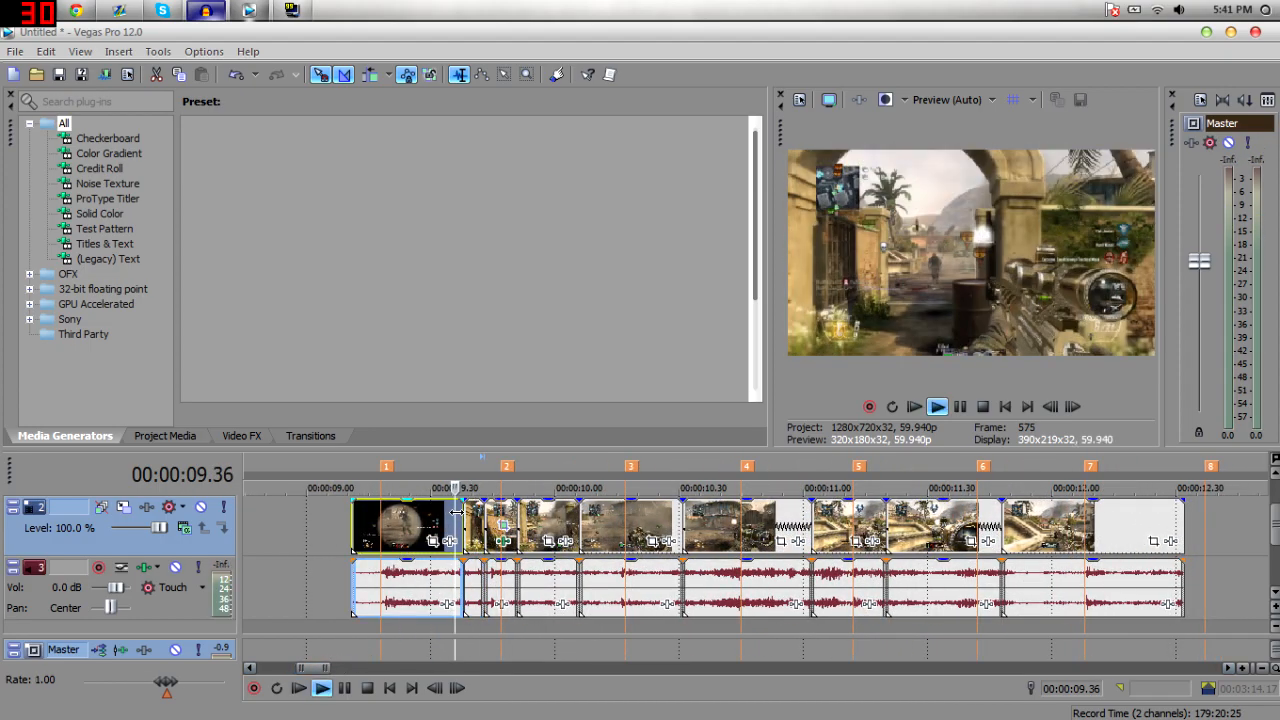
{"action": "key", "text": "space"}
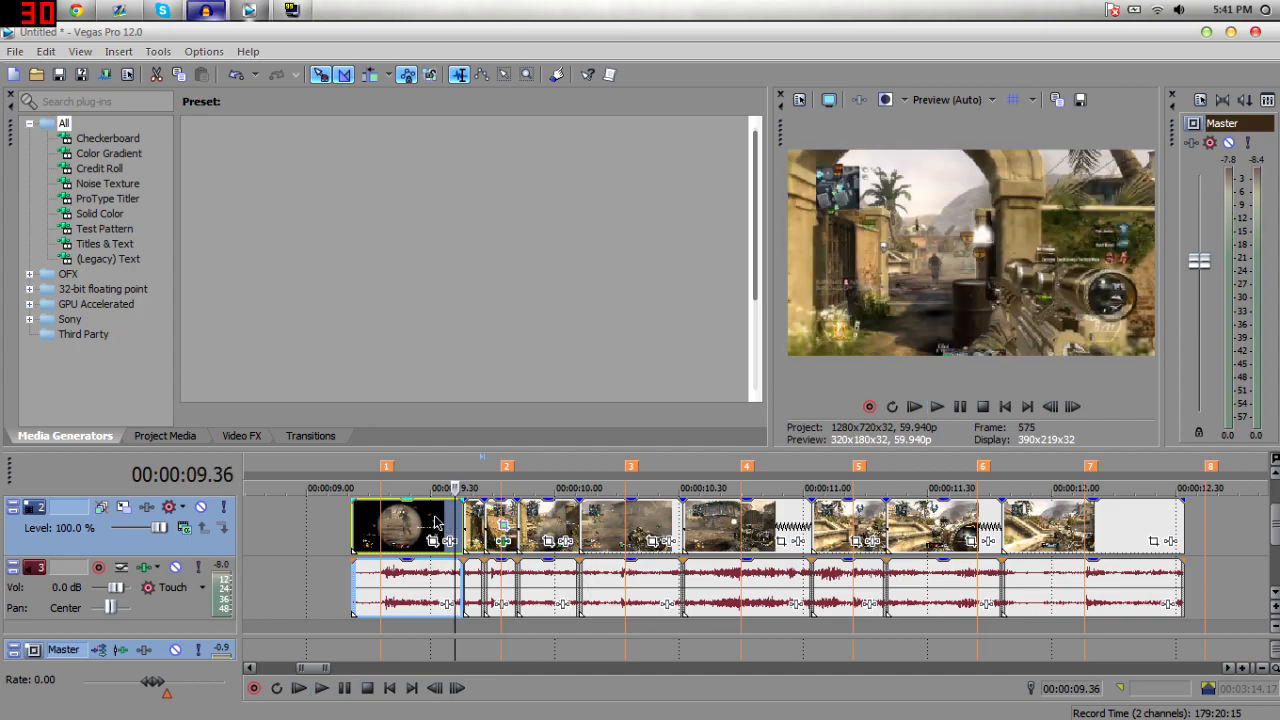
{"action": "key", "text": "space"}
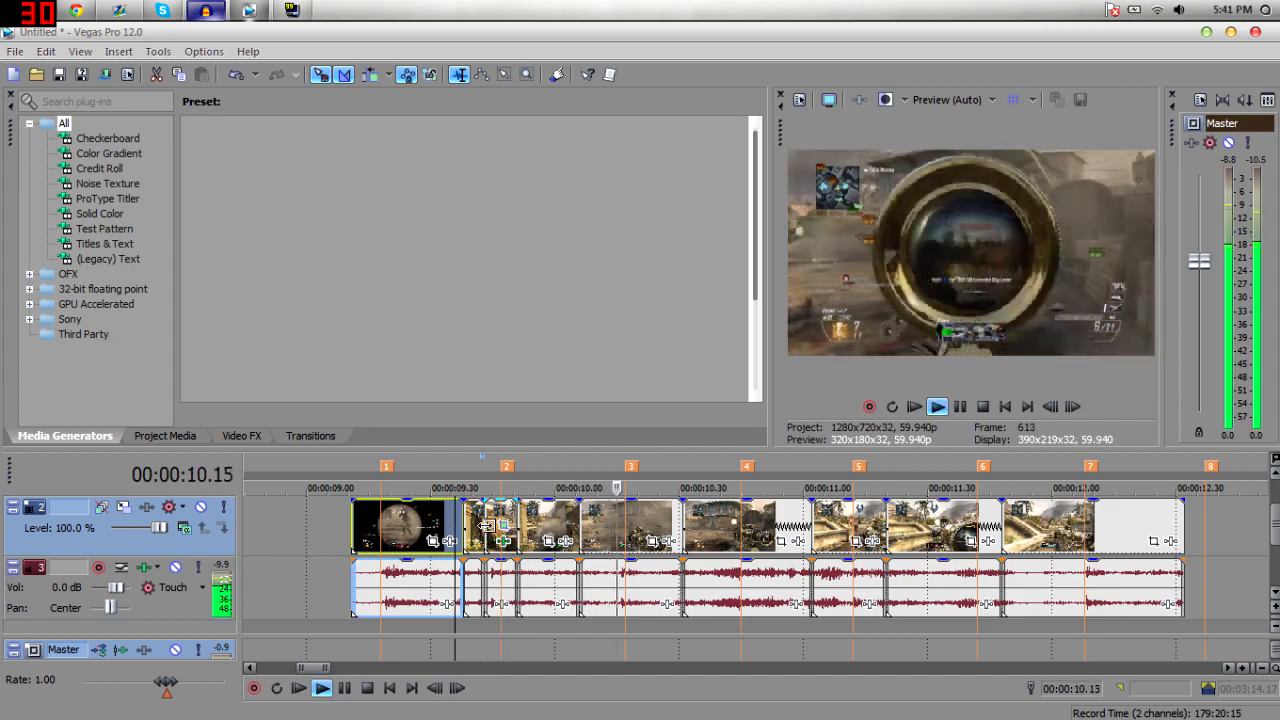
{"action": "key", "text": "space"}
{"action": "left_click", "coordinate": [463, 527]}
{"action": "key", "text": "space"}
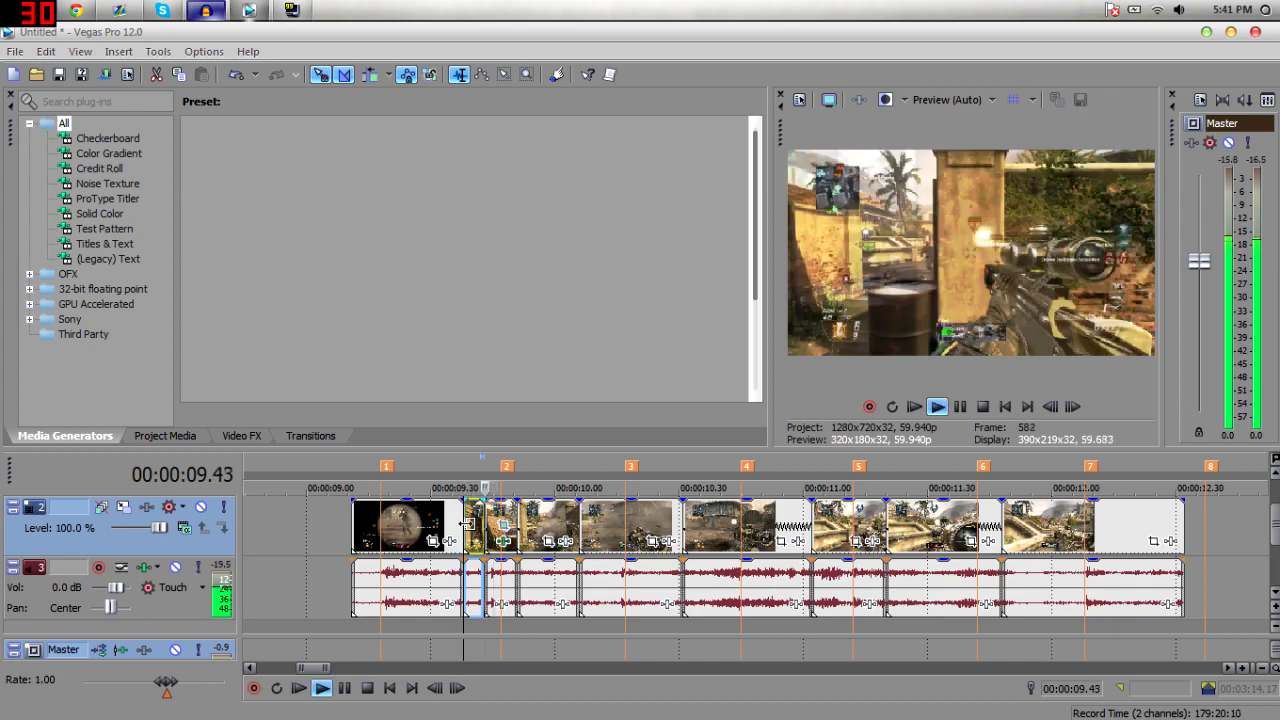
{"action": "key", "text": "space"}
Apply the Mirror effect's Reflect Left preset to the last event on the video track and undo it.
{"action": "left_click", "coordinate": [222, 440]}
{"action": "left_click", "coordinate": [203, 440]}
{"action": "left_click", "coordinate": [220, 440]}
{"action": "left_click", "coordinate": [103, 288]}
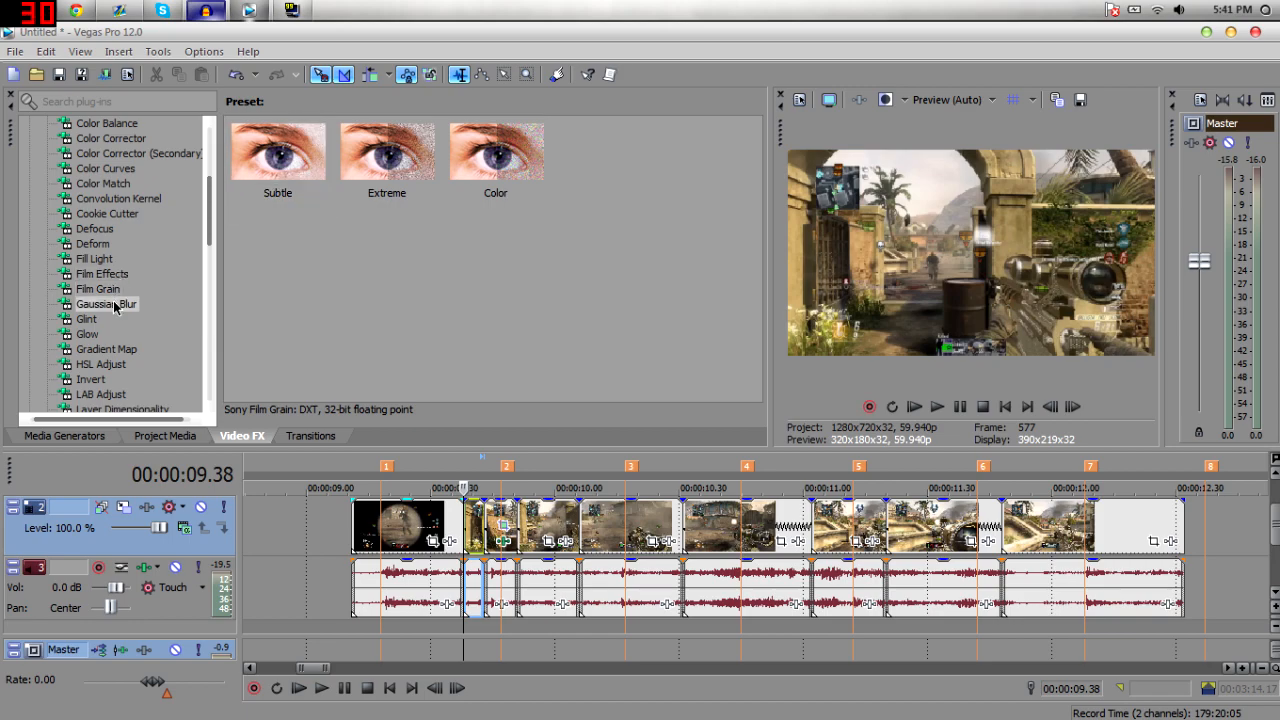
{"action": "left_click", "coordinate": [112, 304]}
{"action": "left_click_drag", "start_coordinate": [210, 233], "coordinate": [202, 288]}
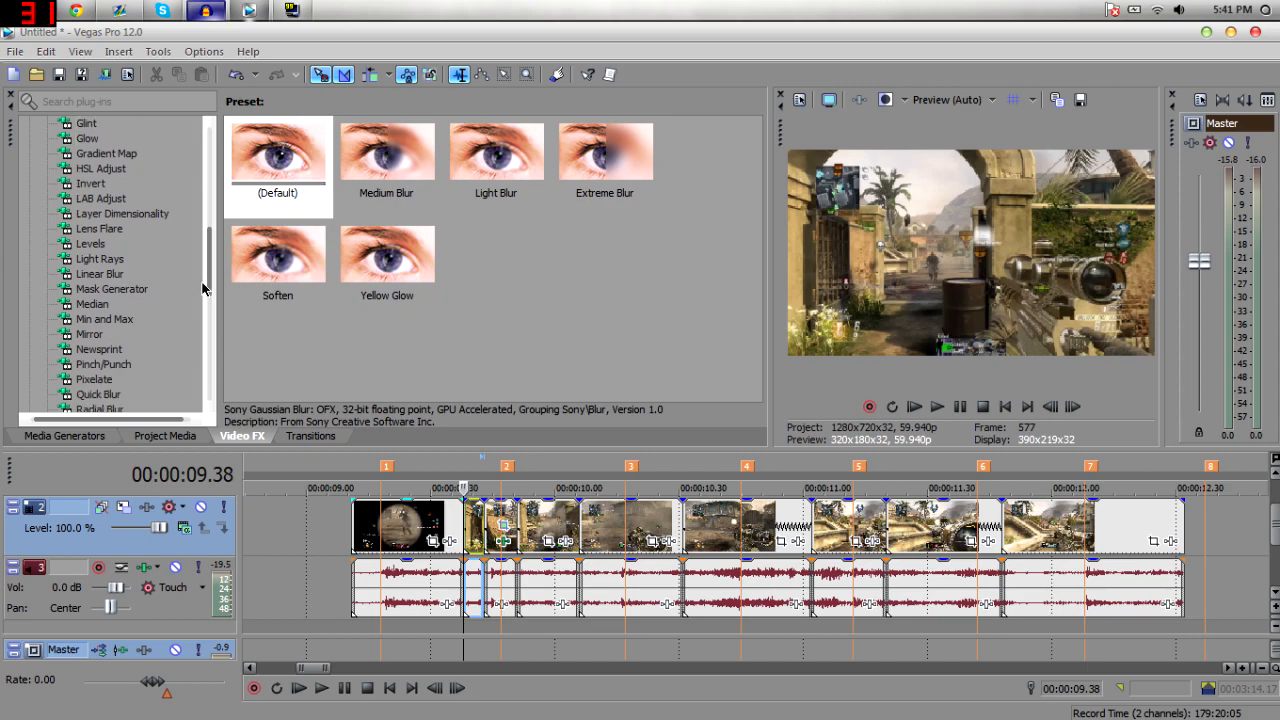
{"action": "left_click", "coordinate": [88, 334]}
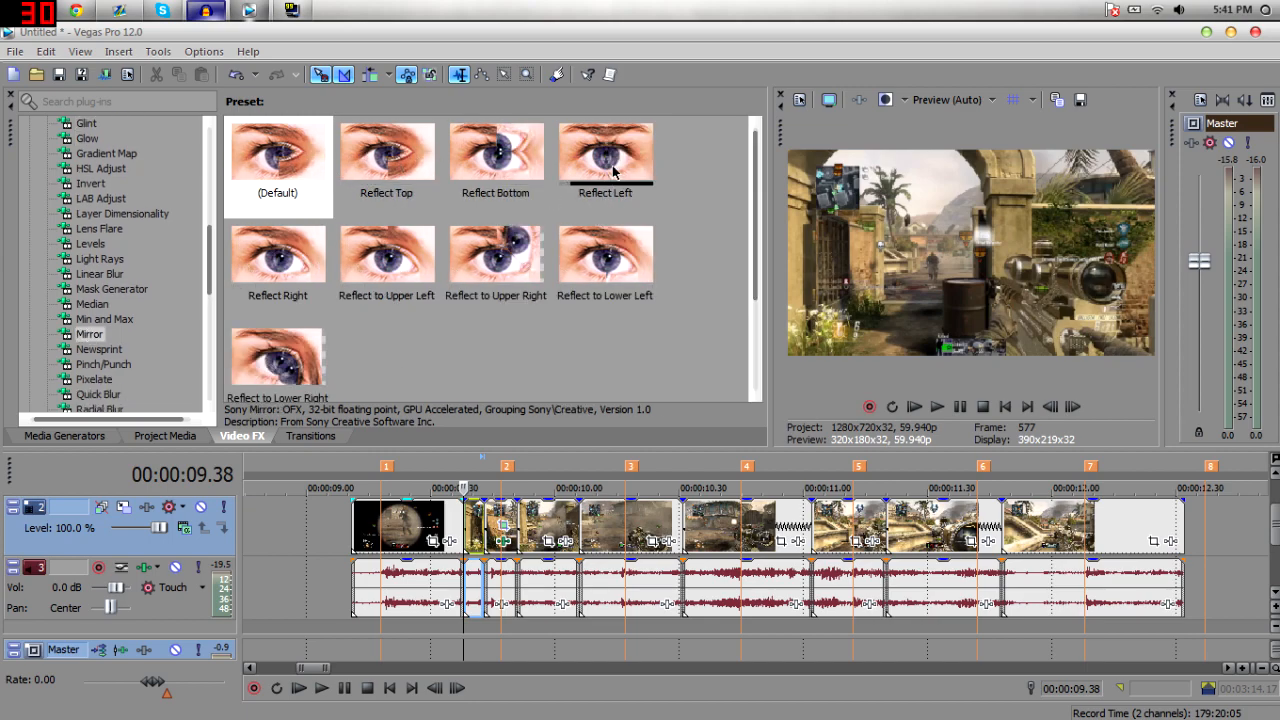
{"action": "left_click_drag", "start_coordinate": [605, 178], "coordinate": [866, 408]}
{"action": "left_click_drag", "start_coordinate": [1052, 522], "coordinate": [1025, 530]}
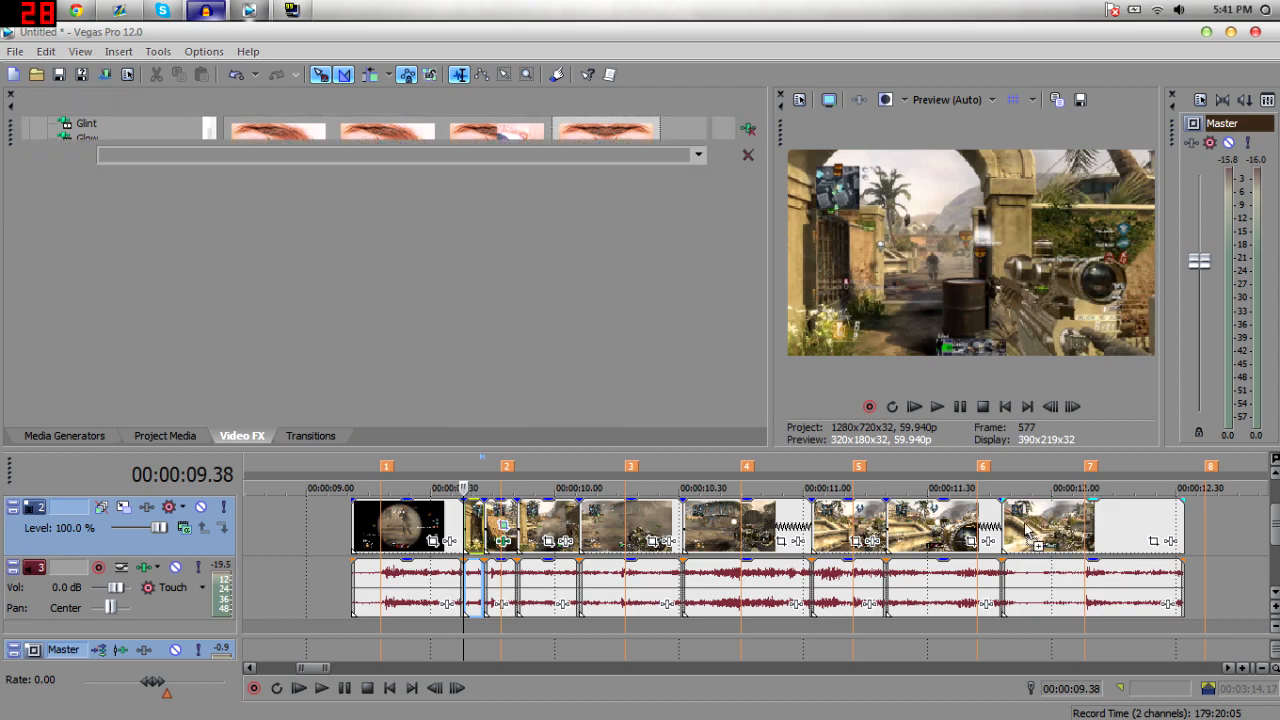
{"action": "left_click", "coordinate": [1026, 530]}
{"action": "left_click", "coordinate": [1034, 529]}
{"action": "left_click", "coordinate": [1050, 529]}
{"action": "left_click", "coordinate": [1076, 527]}
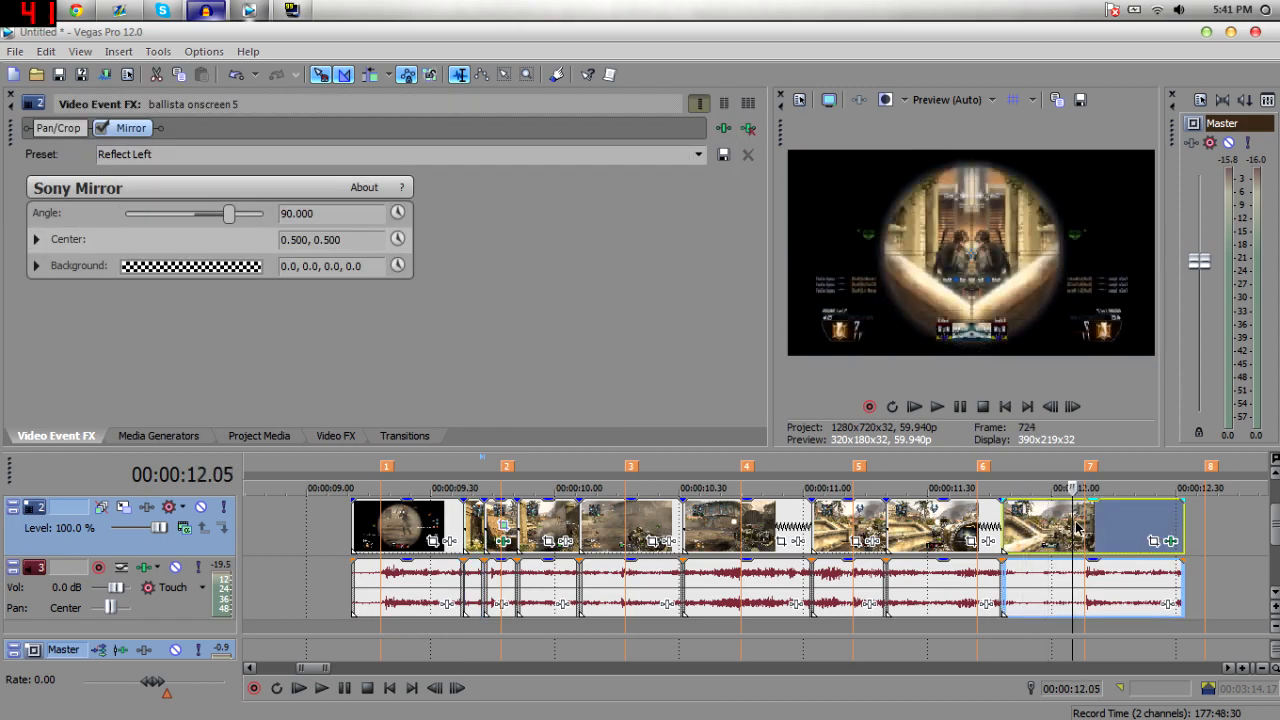
{"action": "left_click", "coordinate": [1114, 527]}
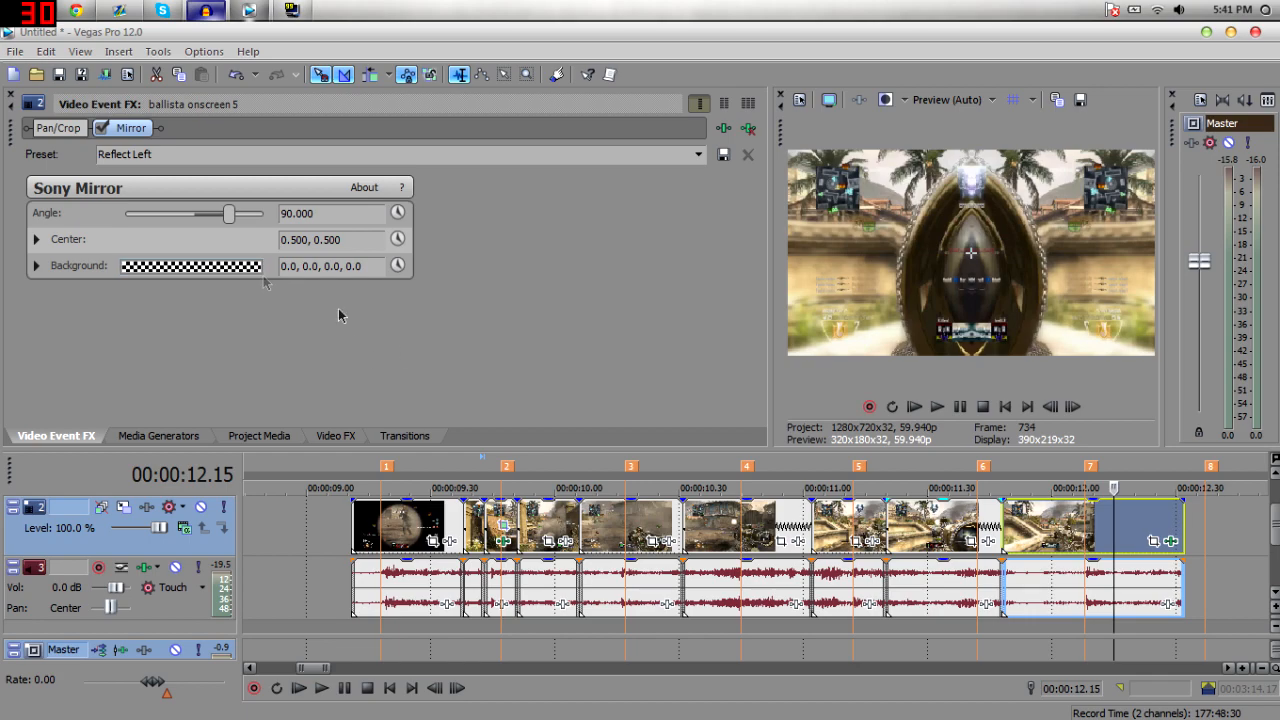
{"action": "key", "text": "ctrl+z"}
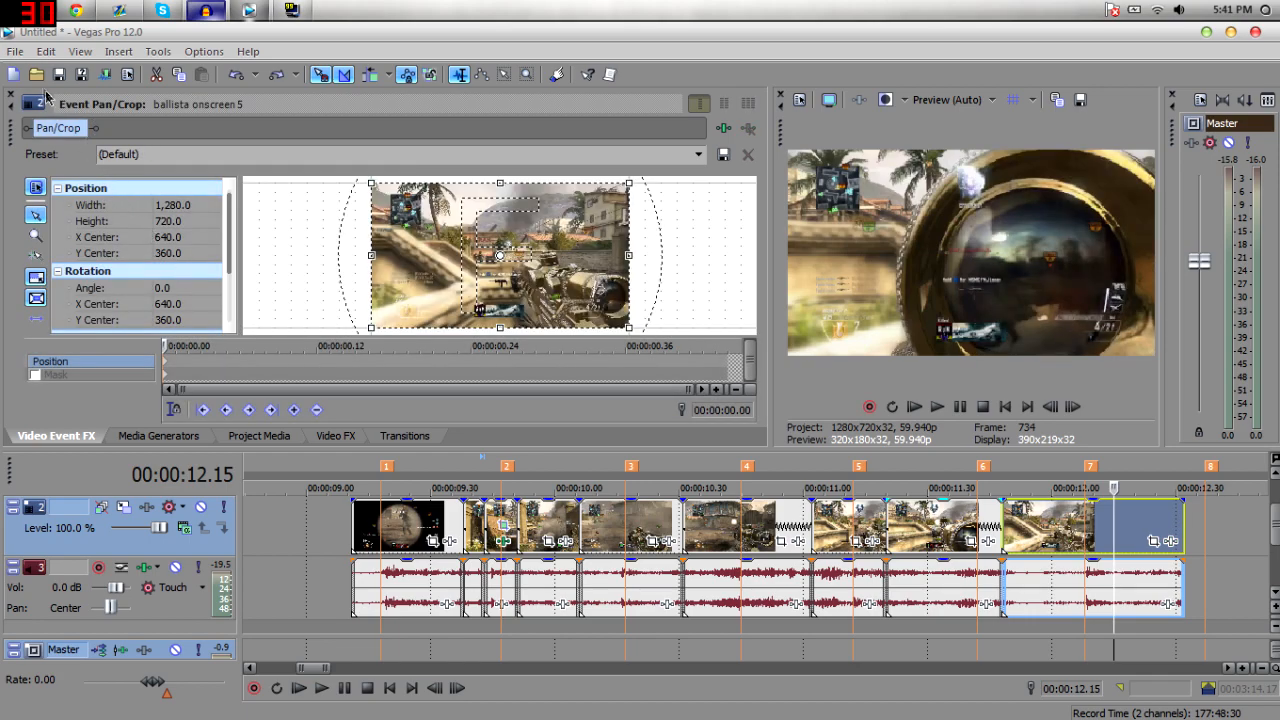
Return to the Mirror presets in the video effects list.
{"action": "left_click", "coordinate": [10, 95]}
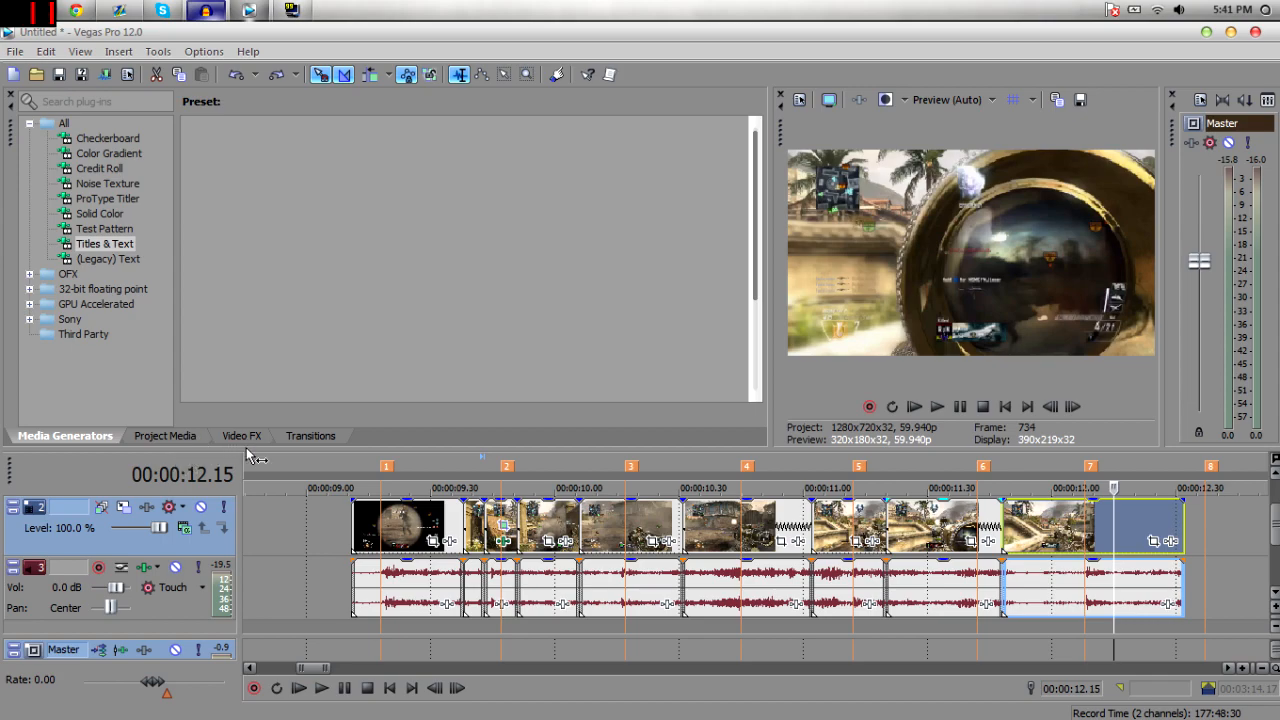
{"action": "left_click", "coordinate": [243, 439]}
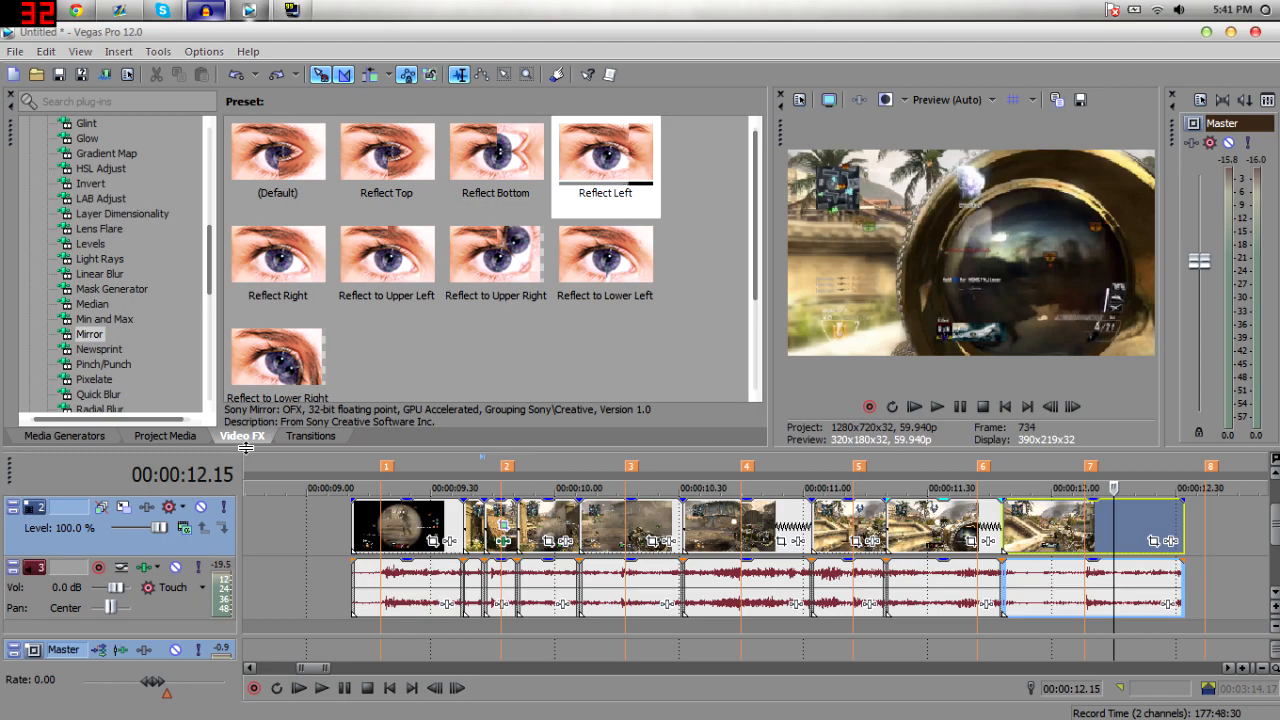